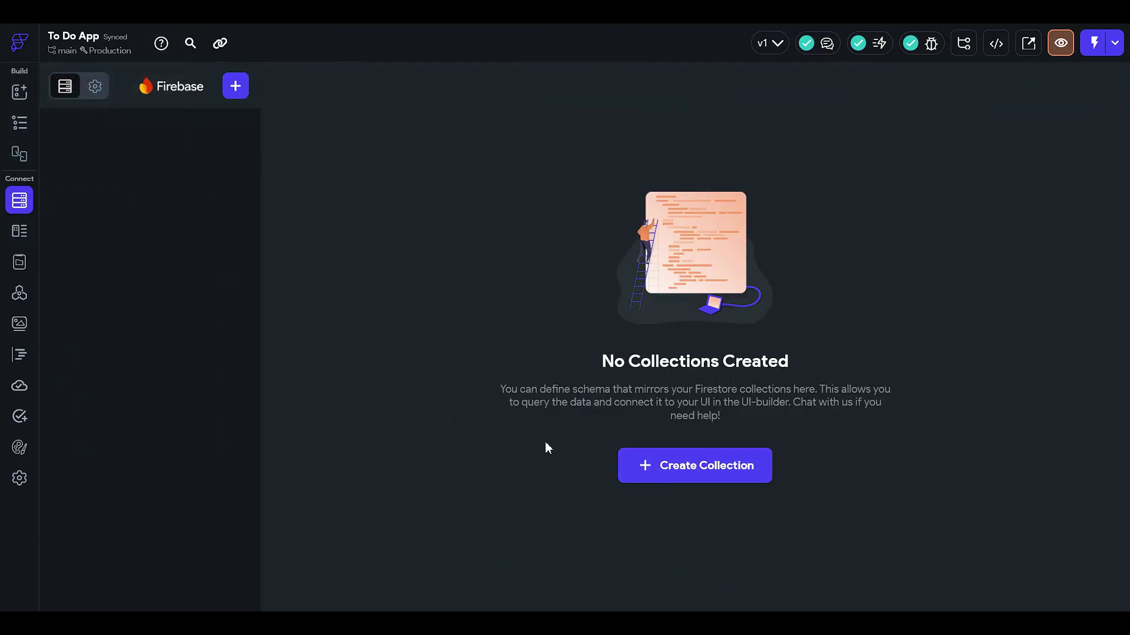
Open the Firebase section of the app settings and switch to the Firebase console in the browser
{"action": "left_click", "coordinate": [19, 477]}
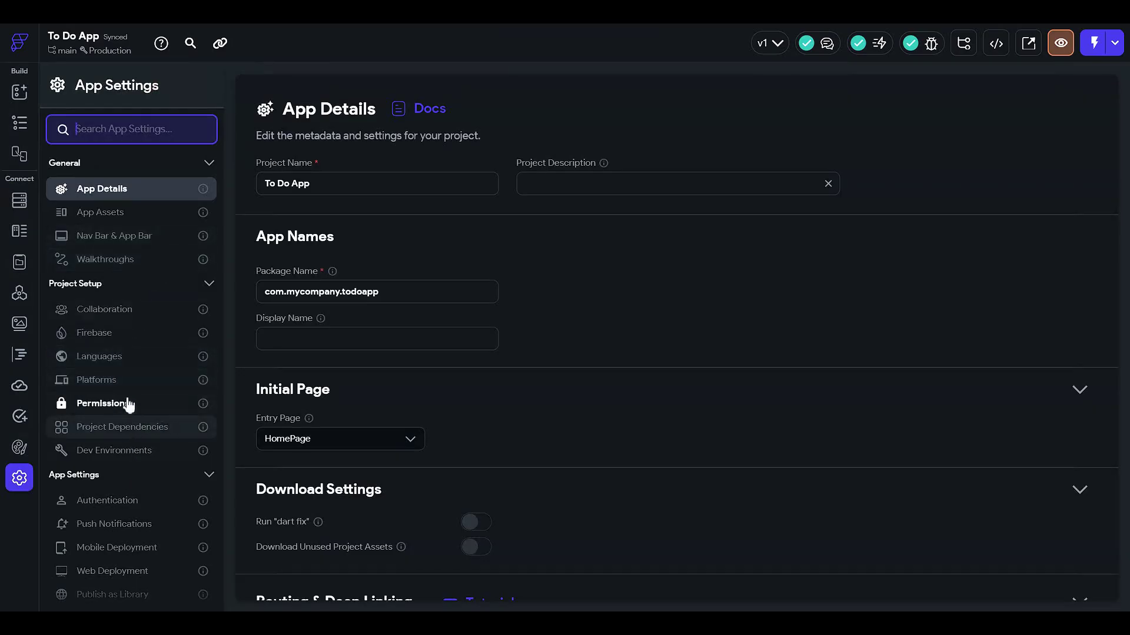
{"action": "left_click", "coordinate": [145, 334]}
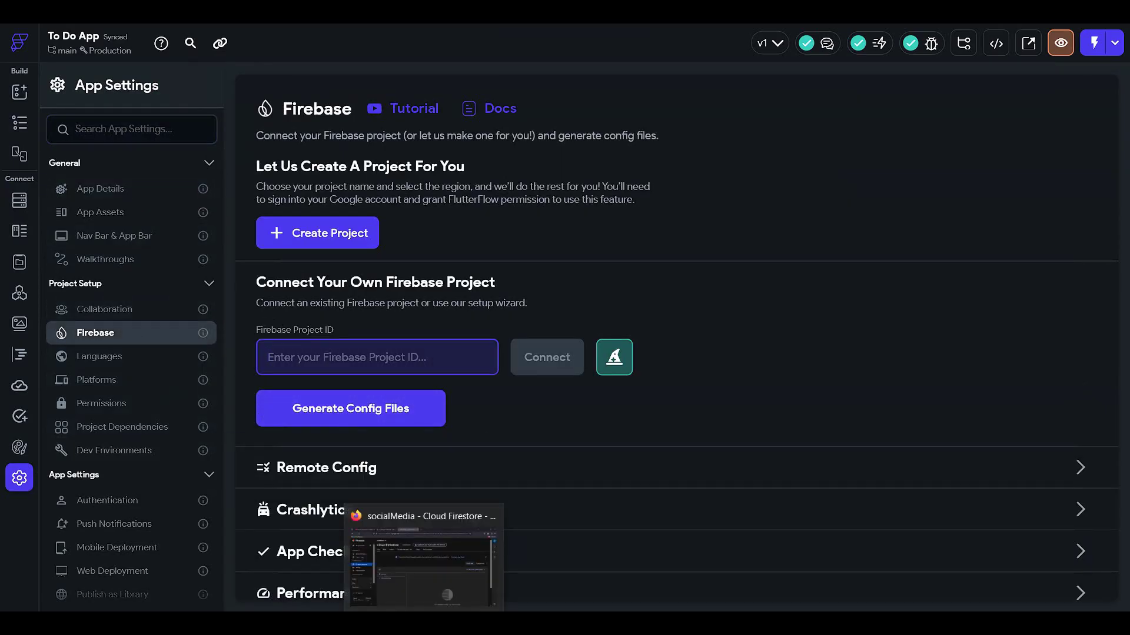
{"action": "left_click", "coordinate": [420, 556]}
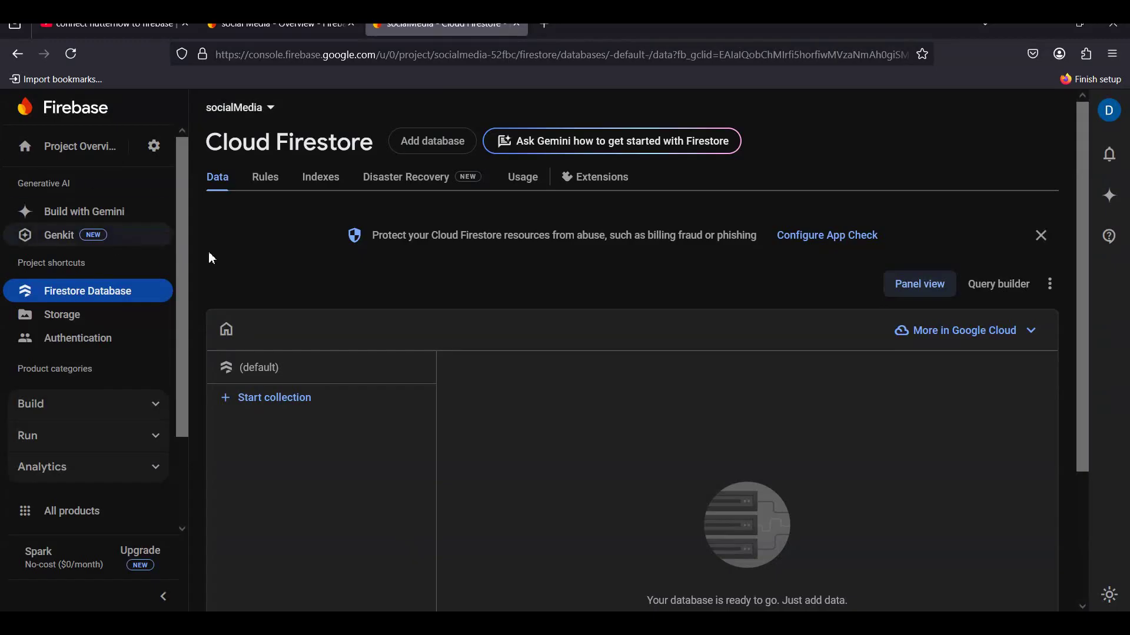
{"action": "left_click", "coordinate": [153, 151]}
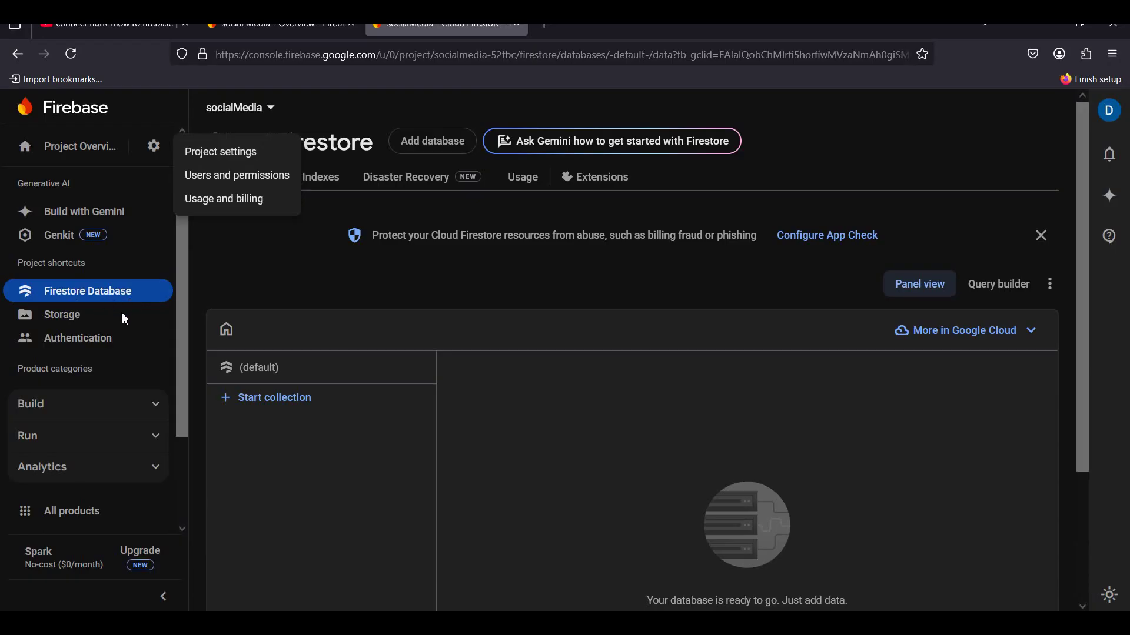
{"action": "left_click", "coordinate": [242, 296]}
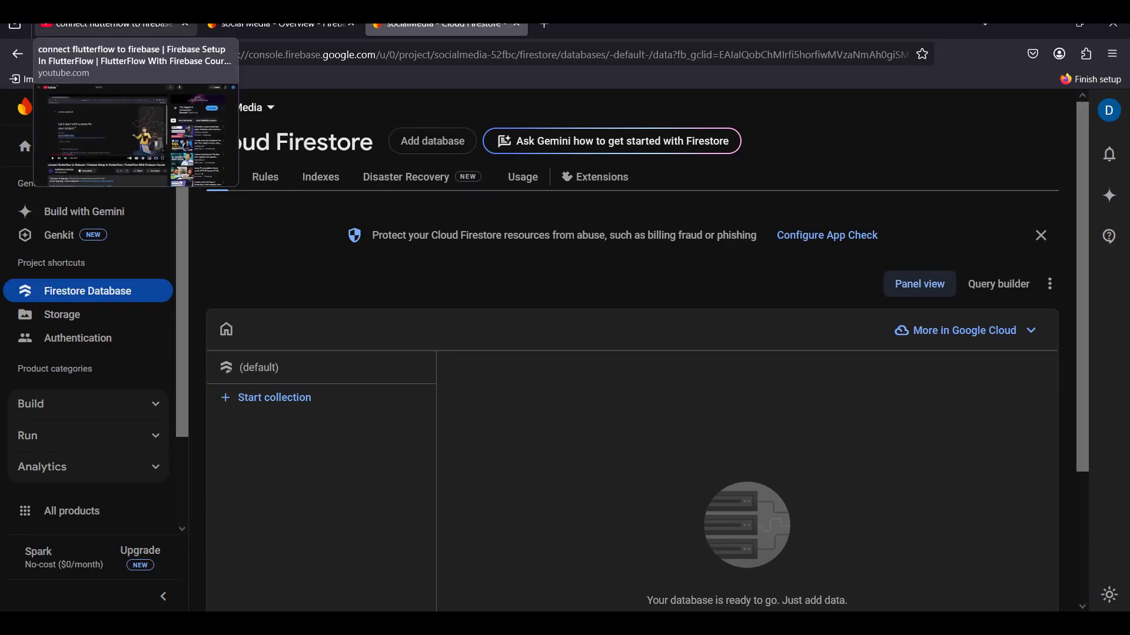
{"action": "left_click", "coordinate": [106, 25]}
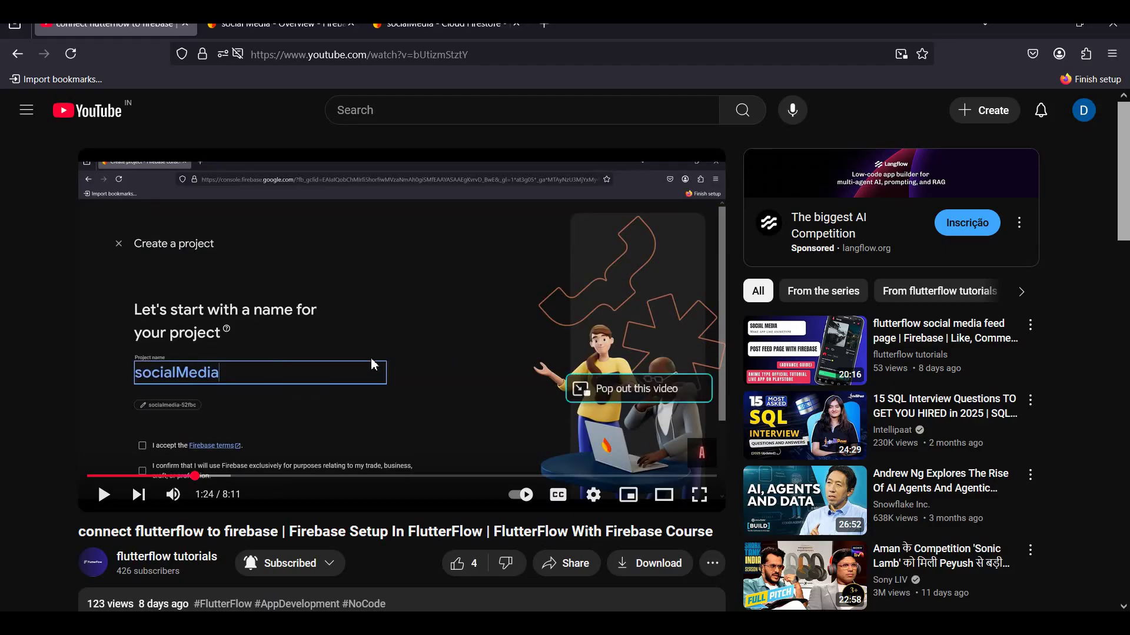
{"action": "left_click", "coordinate": [439, 25]}
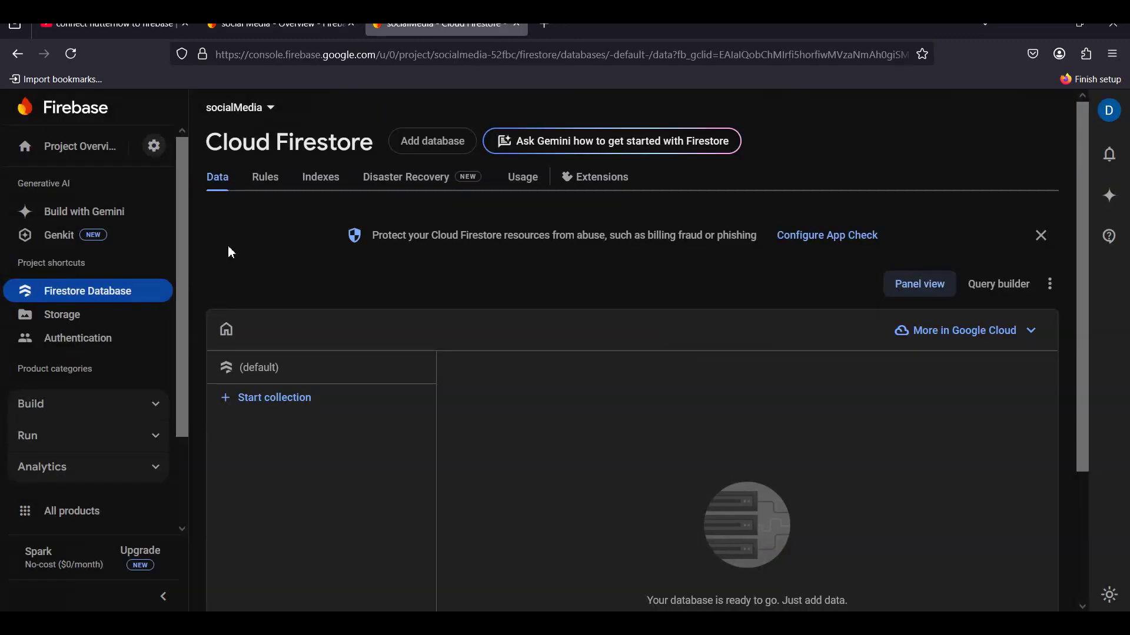
Open the project settings of the socialMedia Firebase project and copy its Project ID
{"action": "left_click", "coordinate": [165, 152]}
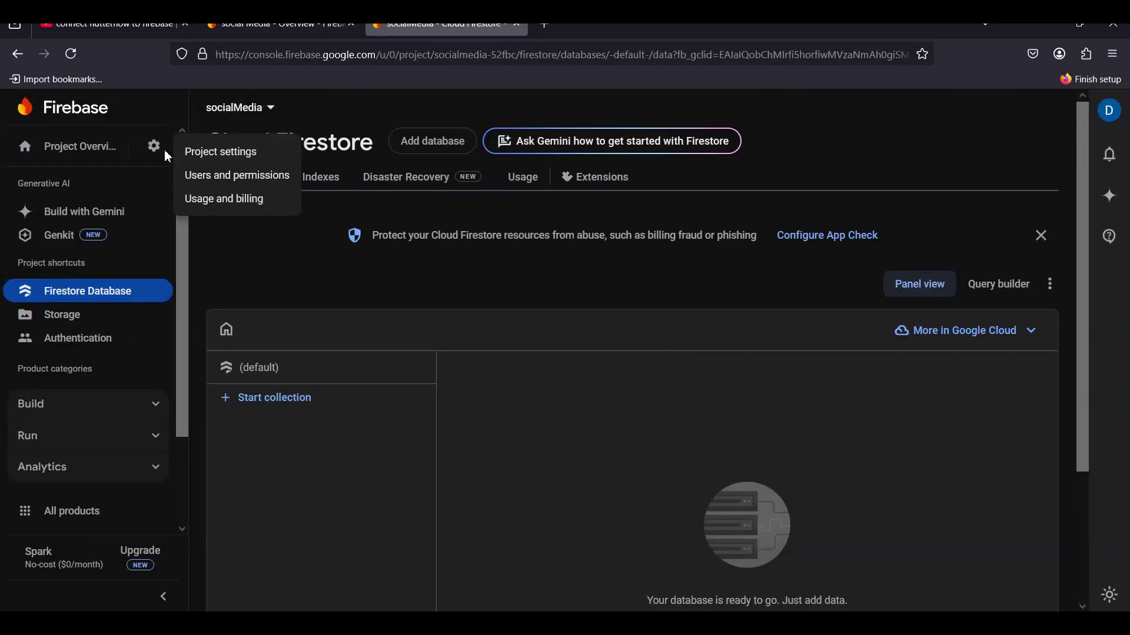
{"action": "left_click", "coordinate": [272, 154]}
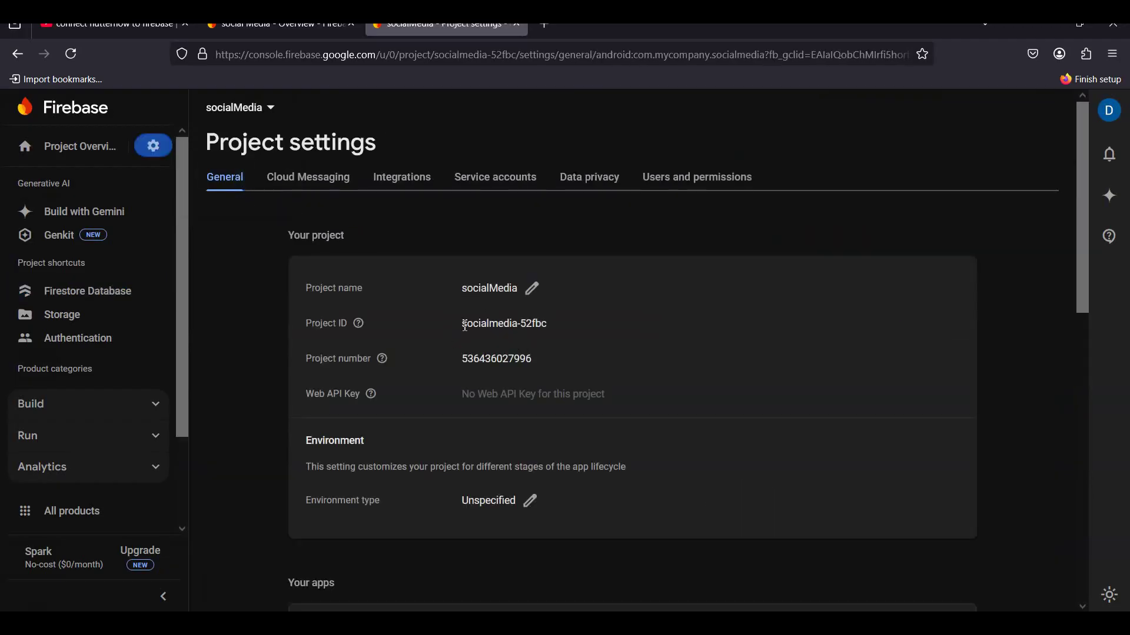
{"action": "left_click_drag", "start_coordinate": [465, 326], "coordinate": [558, 331]}
{"action": "key", "text": "ctrl+c"}
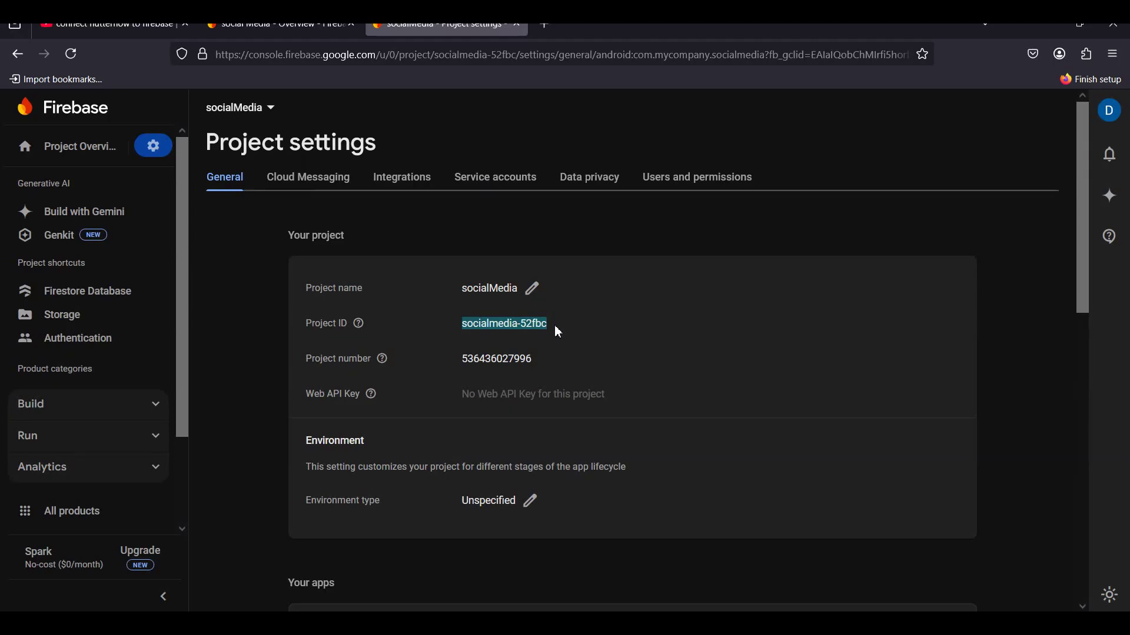
{"action": "left_click", "coordinate": [571, 330]}
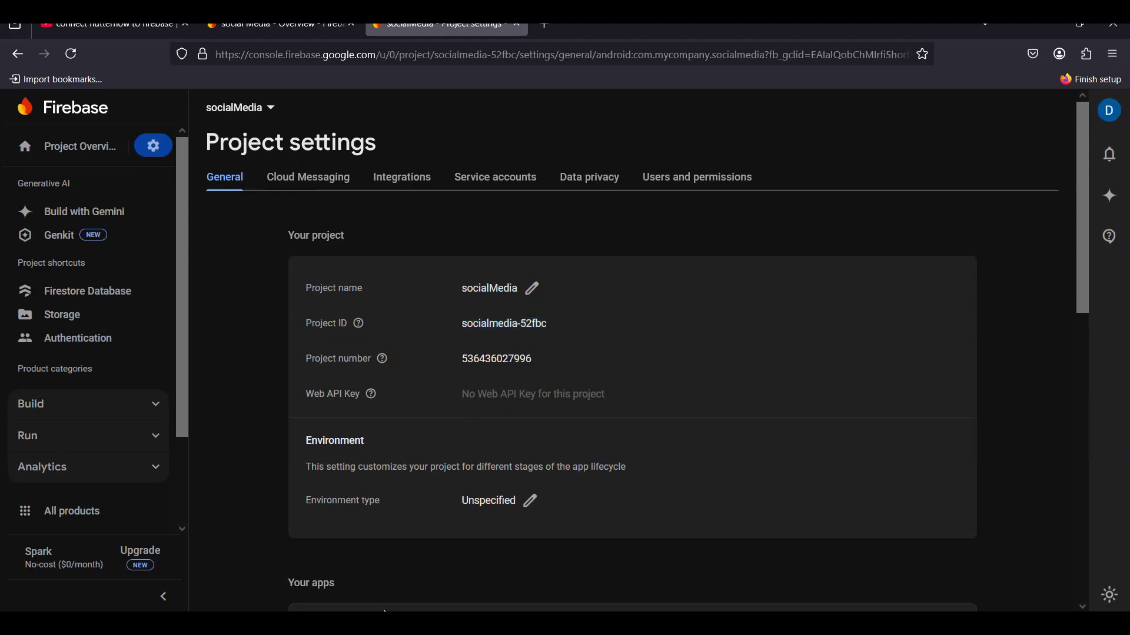
Switch back to FlutterFlow and connect the existing Firebase project with the Project ID socialmedia-52fbc
{"action": "key", "text": "alt+Tab"}
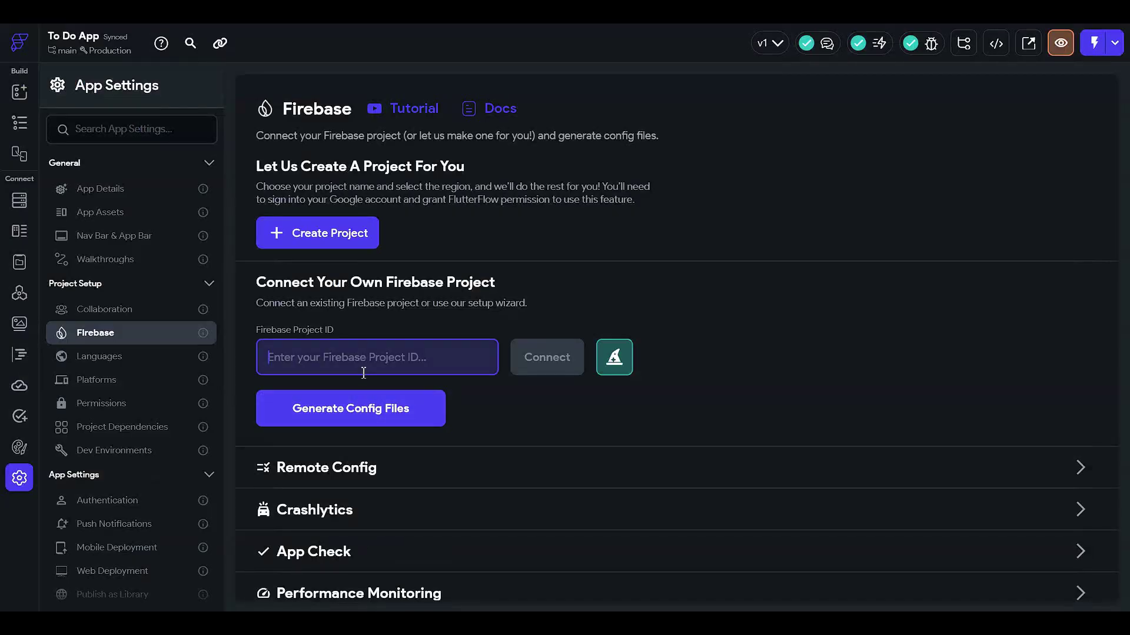
{"action": "key", "text": "ctrl+v"}
{"action": "left_click", "coordinate": [558, 360]}
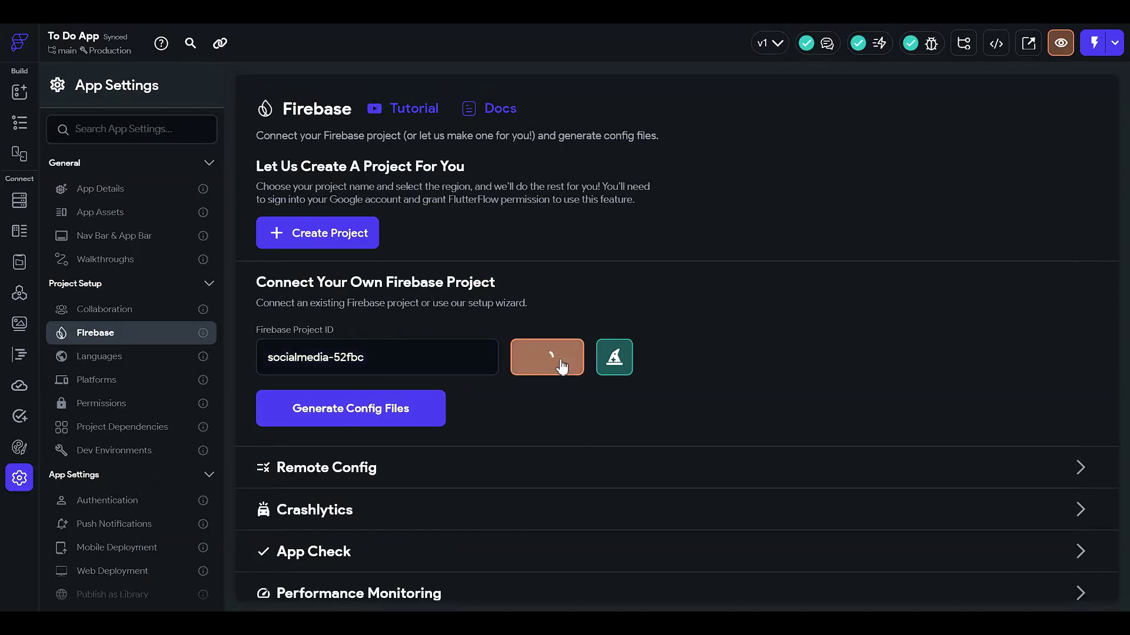
Generate the Firebase config files with package name com.mycompany.todoapp and project nickname To Do App
{"action": "scroll", "coordinate": [500, 423], "scroll_direction": "down", "scroll_amount": 1}
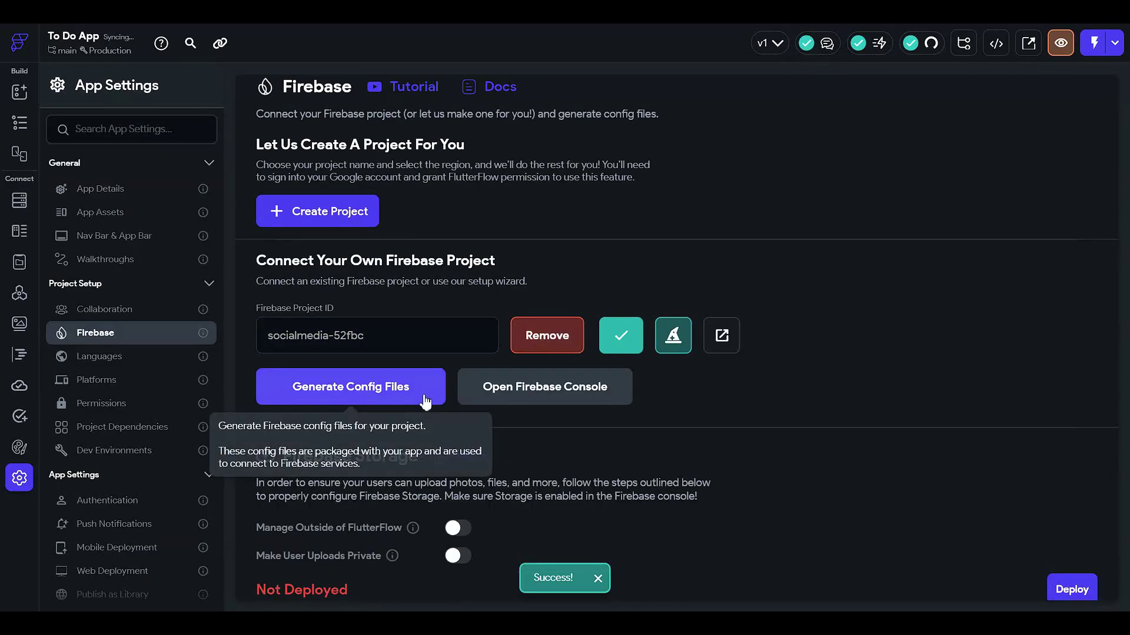
{"action": "left_click", "coordinate": [387, 400]}
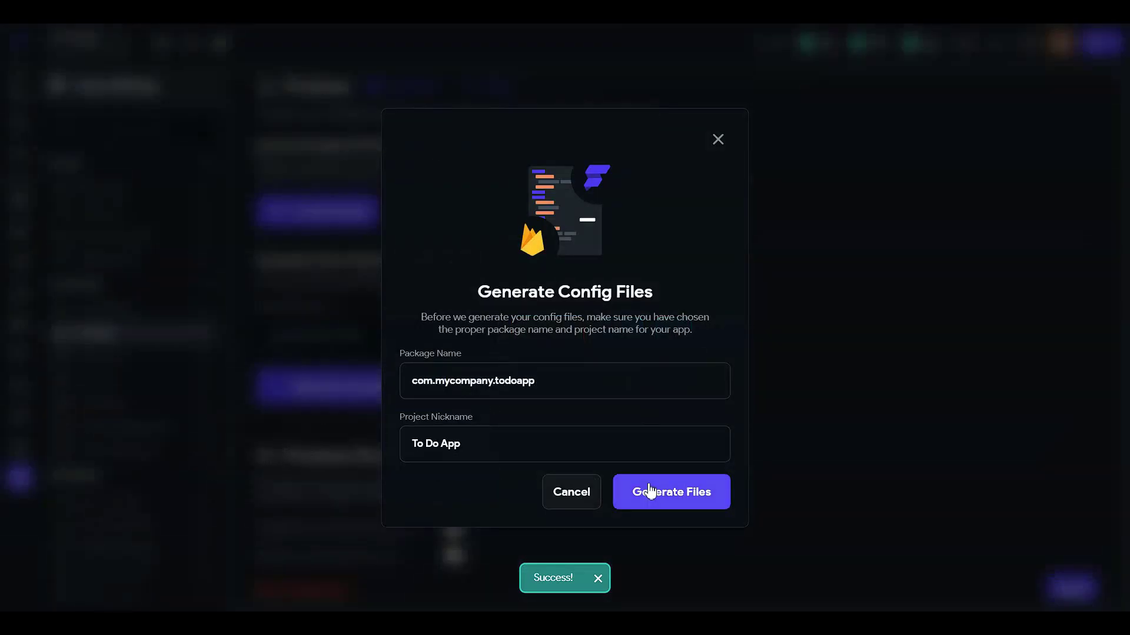
{"action": "left_click", "coordinate": [649, 493]}
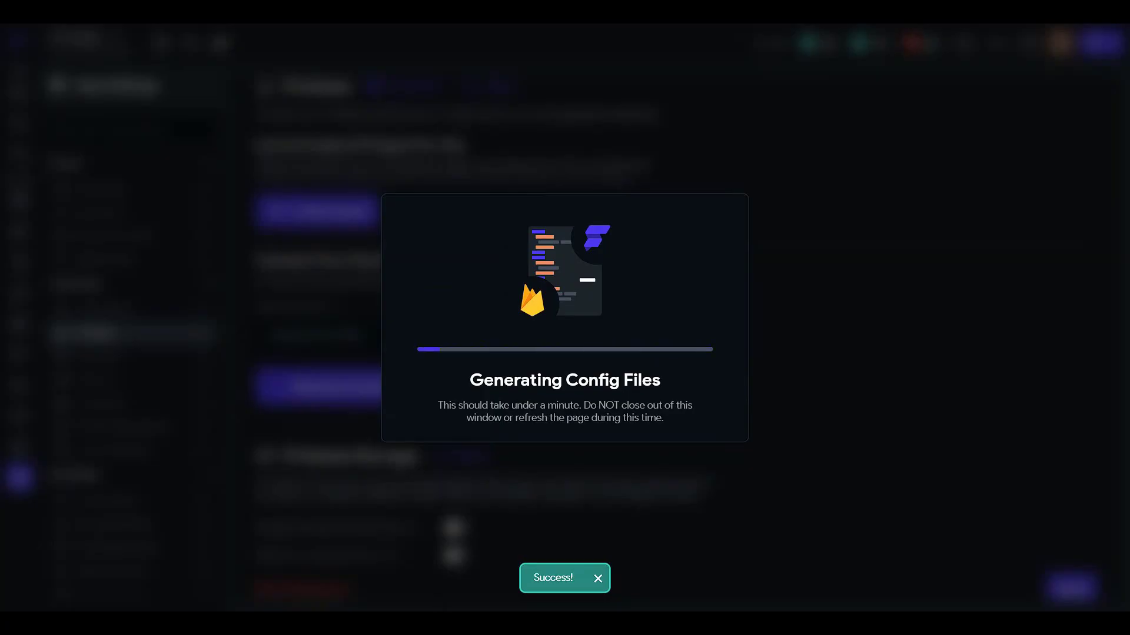
{"action": "mouse_move", "coordinate": [434, 610]}
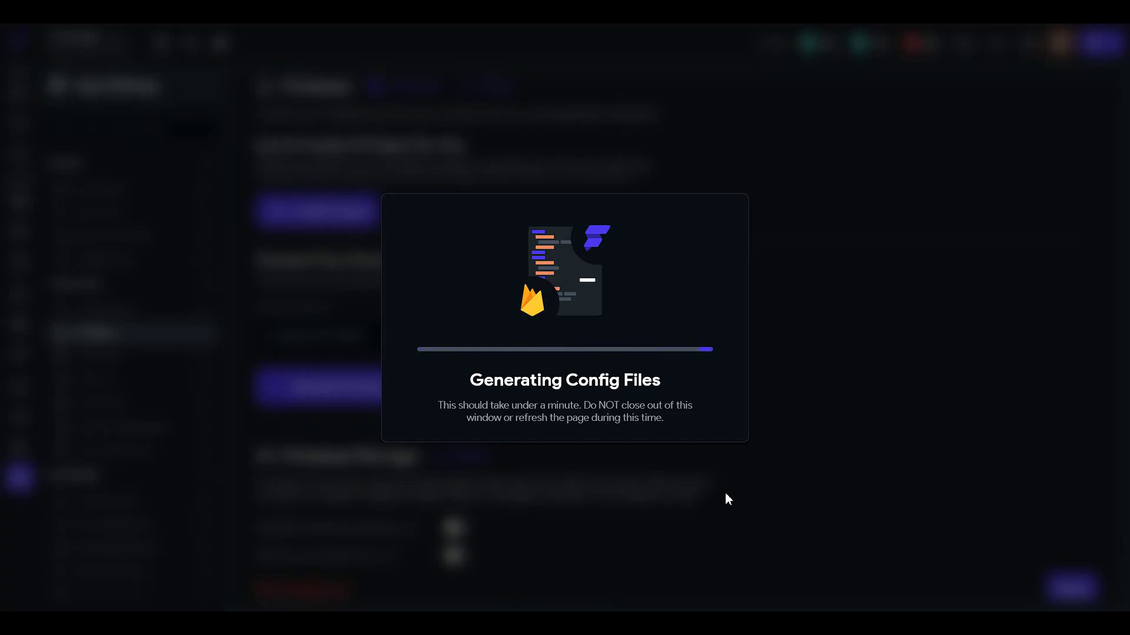
Enable Manage Outside of FlutterFlow for Firebase Storage
{"action": "scroll", "coordinate": [446, 445], "scroll_direction": "down", "scroll_amount": 5}
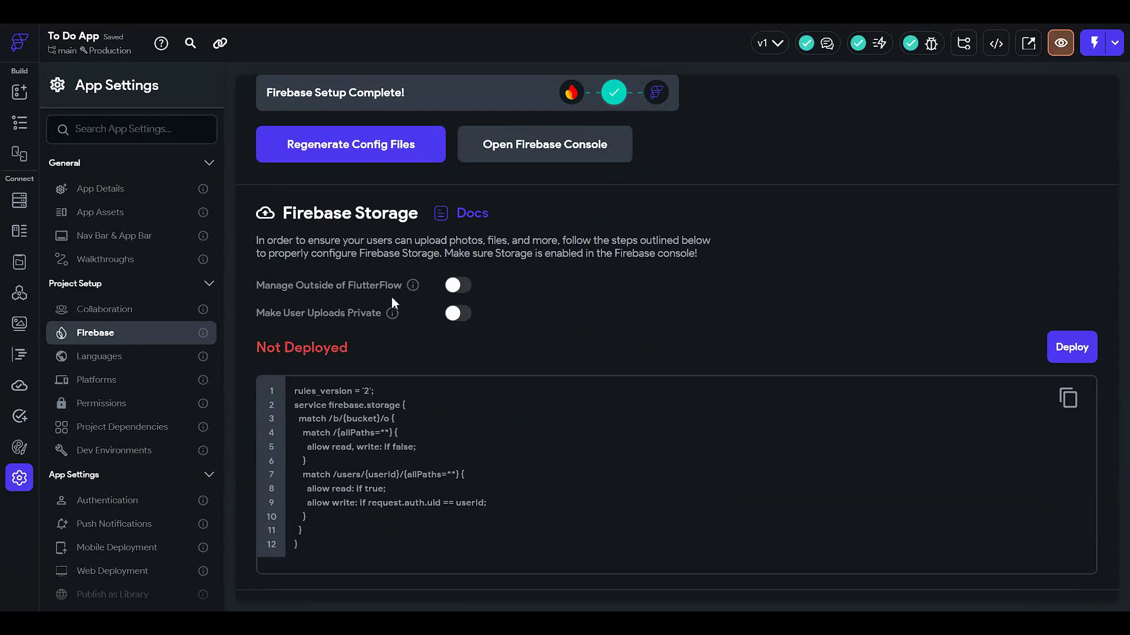
{"action": "left_click", "coordinate": [450, 286]}
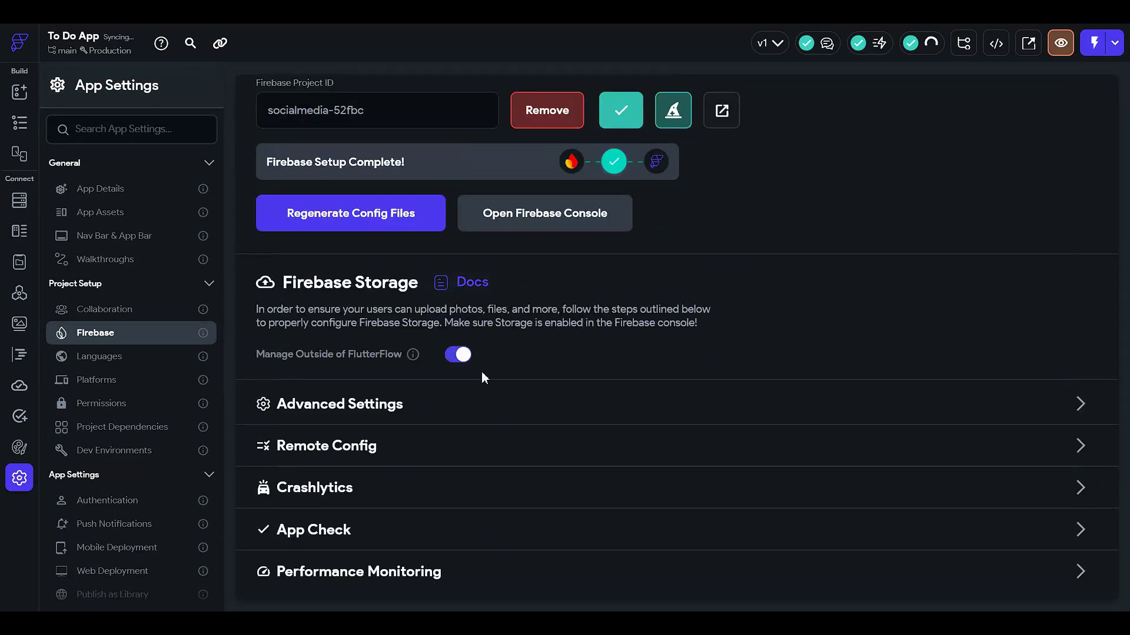
{"action": "scroll", "coordinate": [482, 372], "scroll_direction": "up", "scroll_amount": 5}
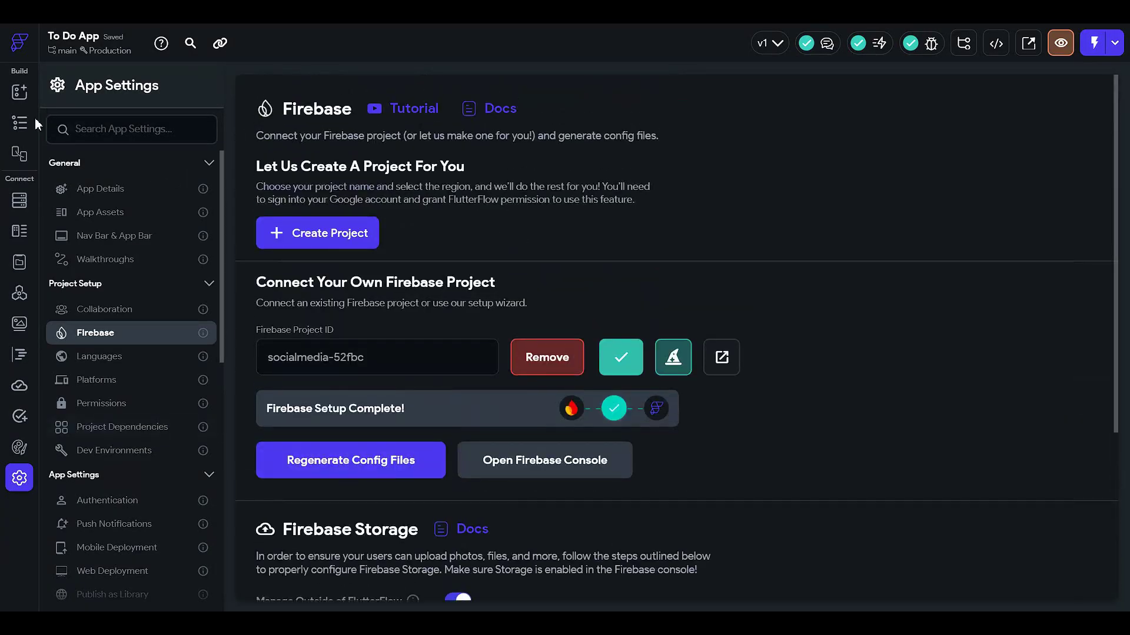
Create a Firestore collection named user, decline the default user fields and start its schema from scratch
{"action": "left_click", "coordinate": [20, 123]}
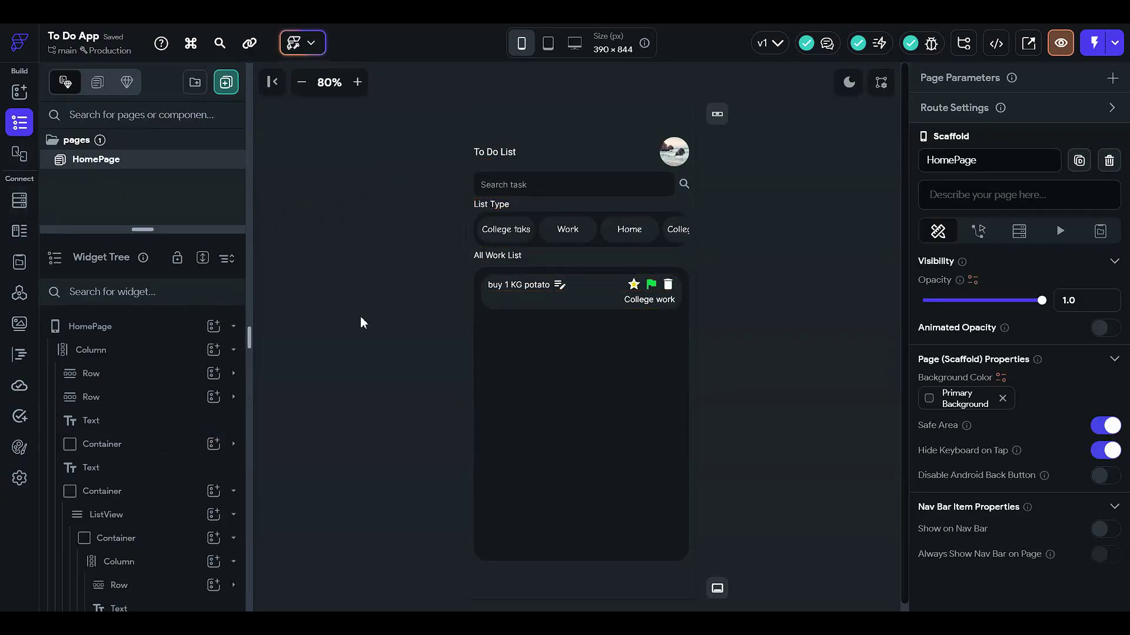
{"action": "left_click", "coordinate": [20, 200]}
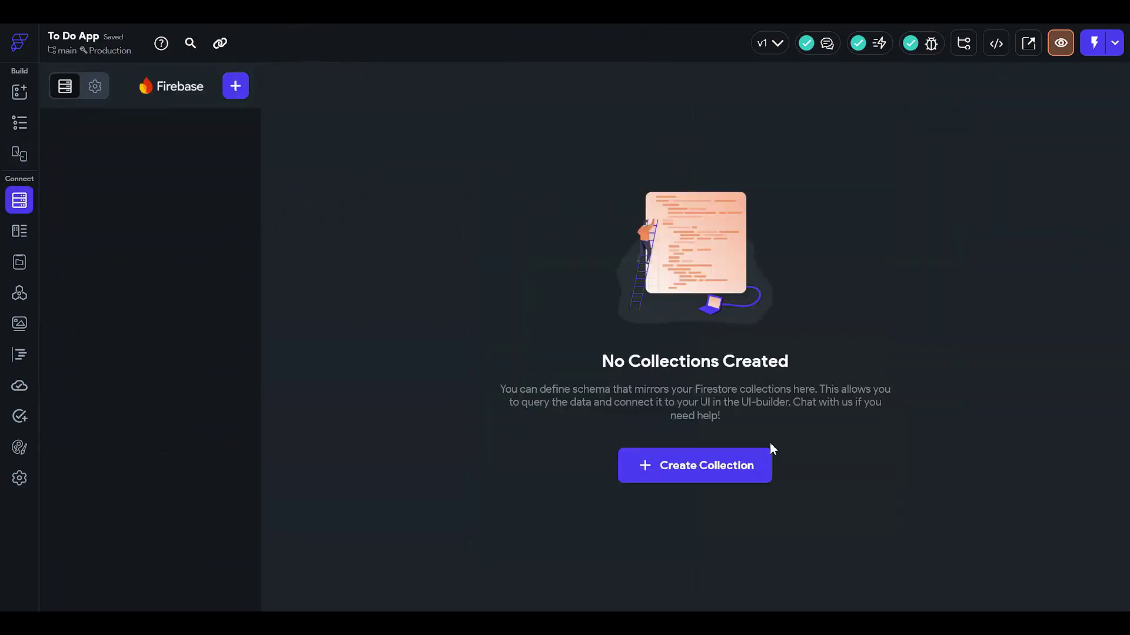
{"action": "left_click", "coordinate": [671, 465]}
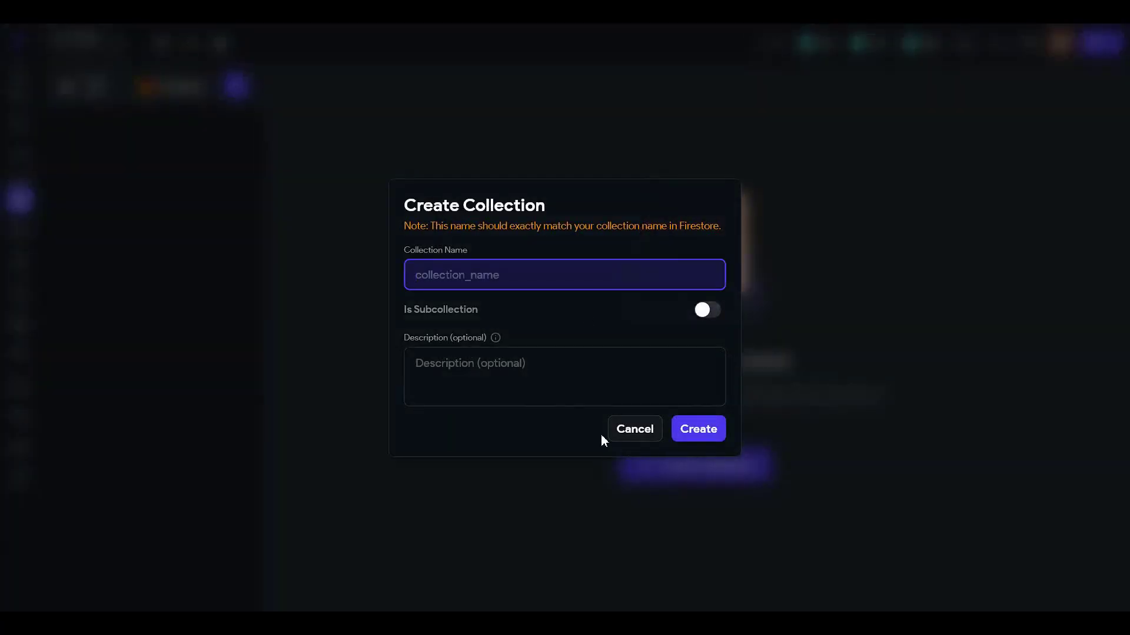
{"action": "type", "text": "user"}
{"action": "left_click", "coordinate": [710, 445]}
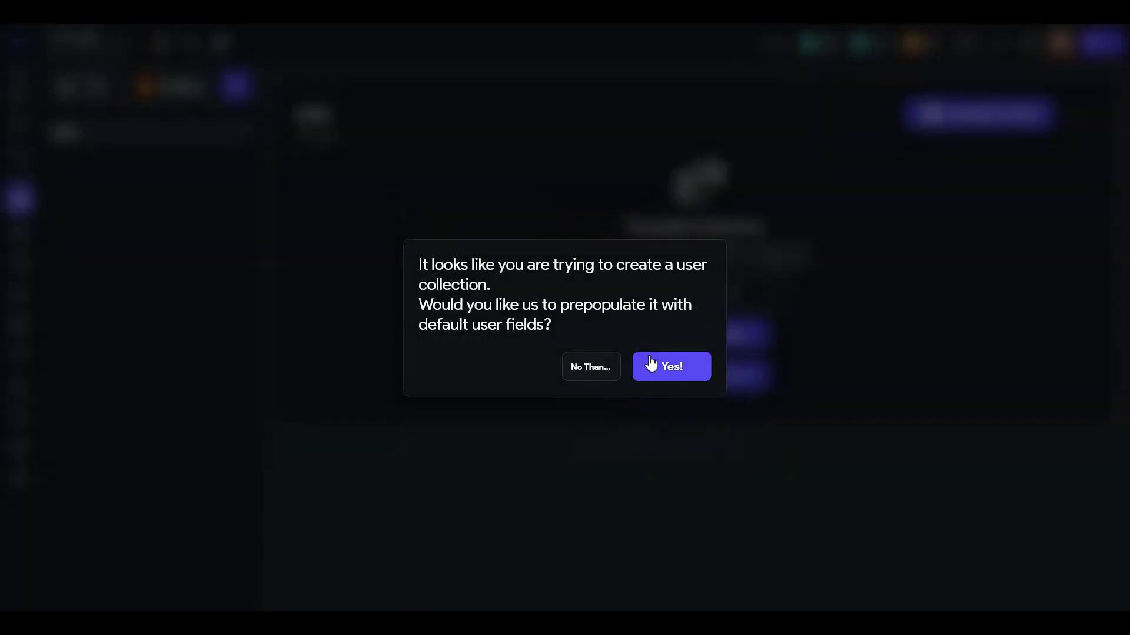
{"action": "left_click", "coordinate": [592, 371]}
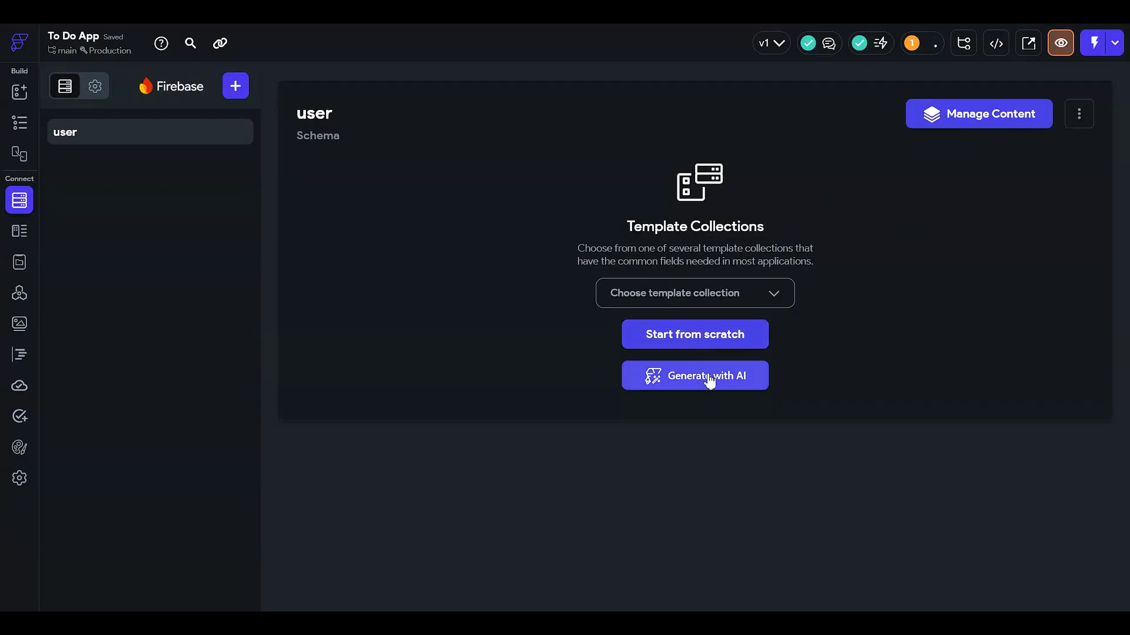
{"action": "left_click", "coordinate": [693, 340]}
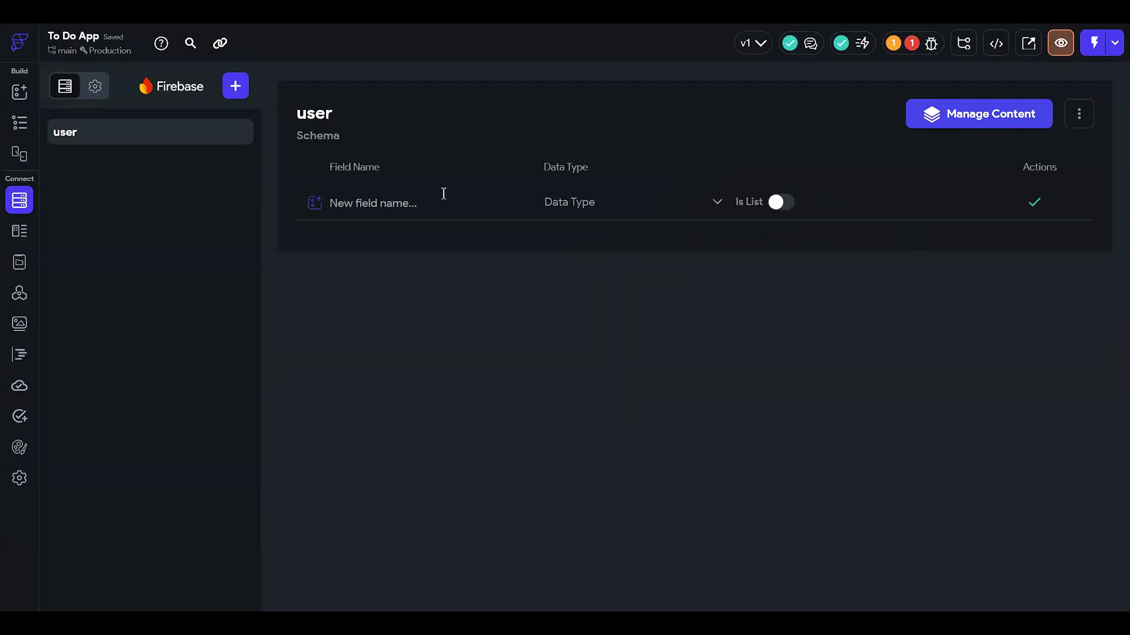
Add a field named displayName with data type String to the user collection
{"action": "left_click", "coordinate": [443, 194]}
{"action": "type", "text": "userName"}
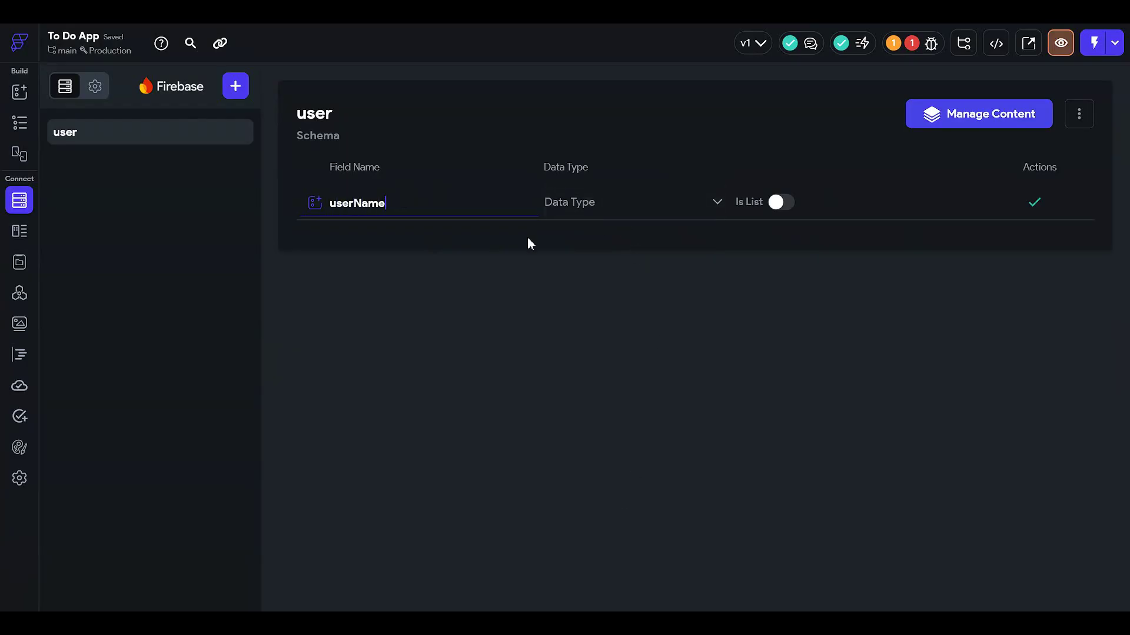
{"action": "key", "text": "ctrl+a"}
{"action": "type", "text": "displayName"}
{"action": "left_click", "coordinate": [563, 213]}
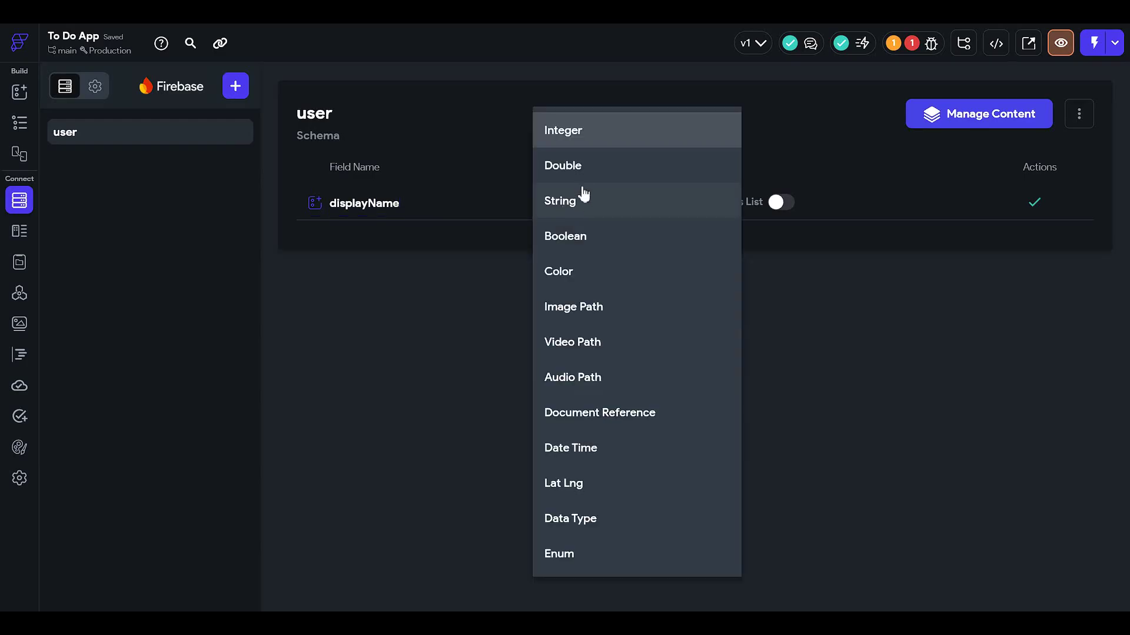
{"action": "left_click", "coordinate": [592, 201]}
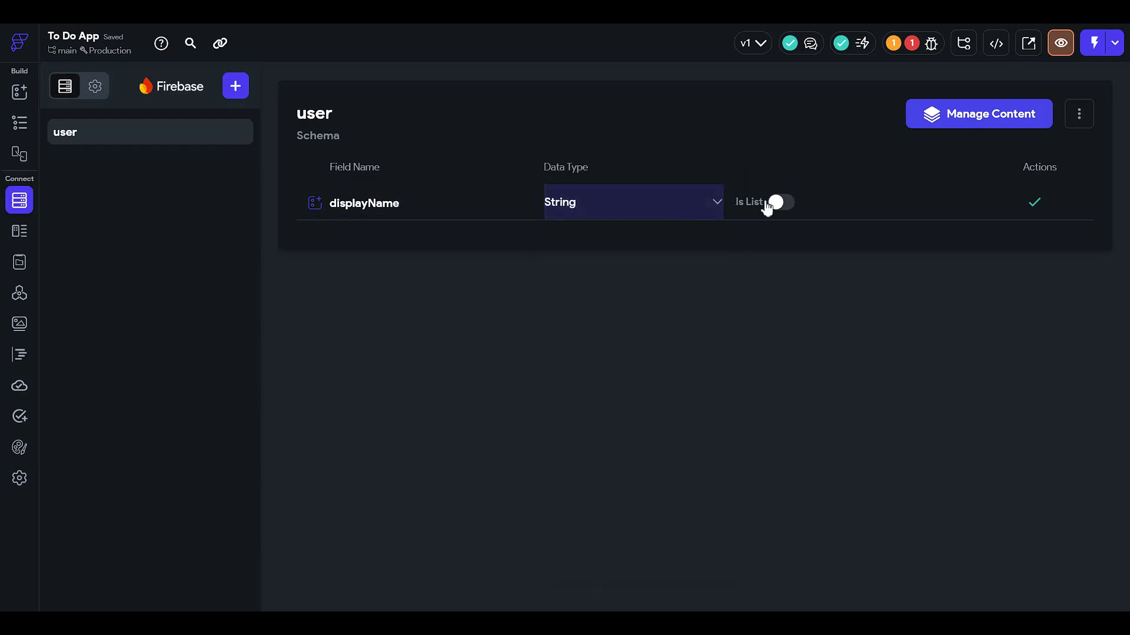
{"action": "left_click", "coordinate": [1034, 203]}
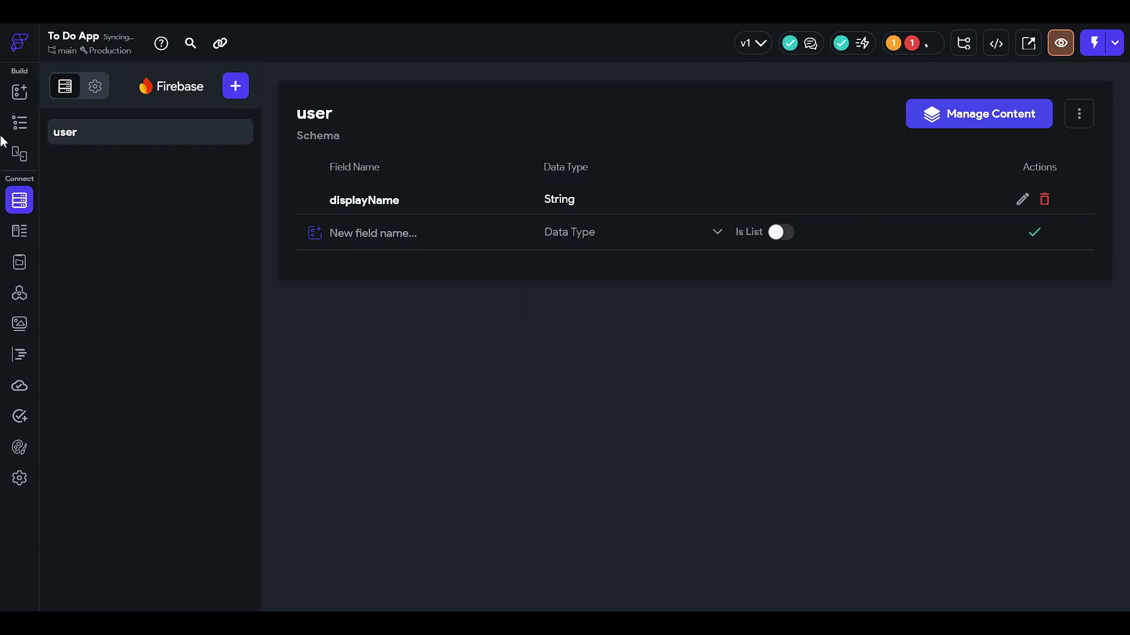
Check the list types on the HomePage, then add a taskType field to the user collection as a list of String
{"action": "left_click", "coordinate": [20, 122]}
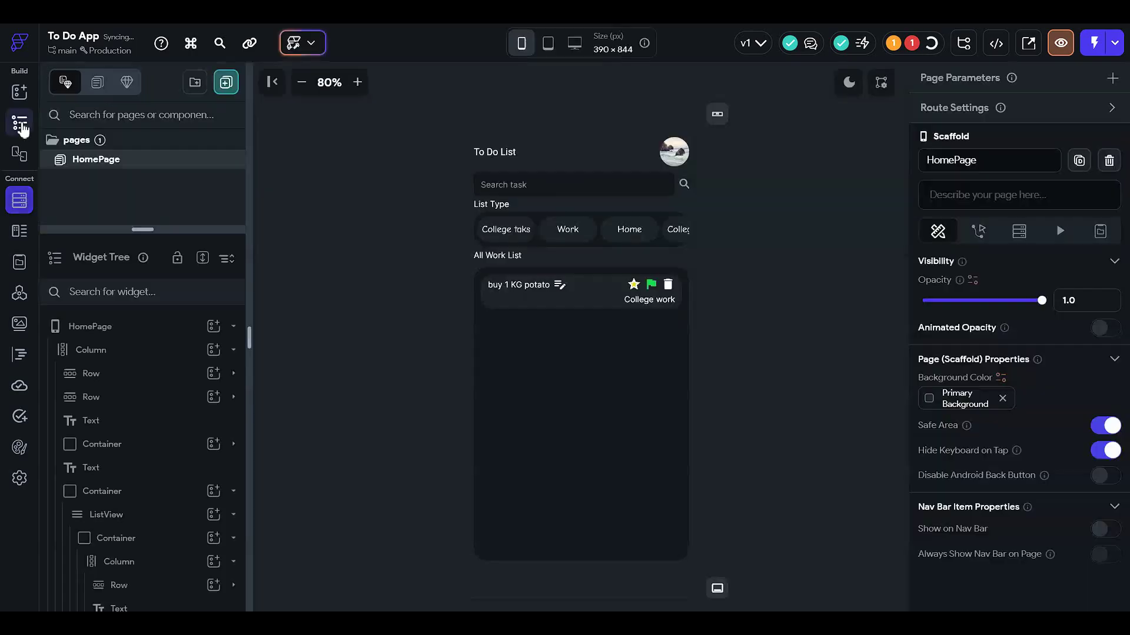
{"action": "left_click", "coordinate": [511, 230]}
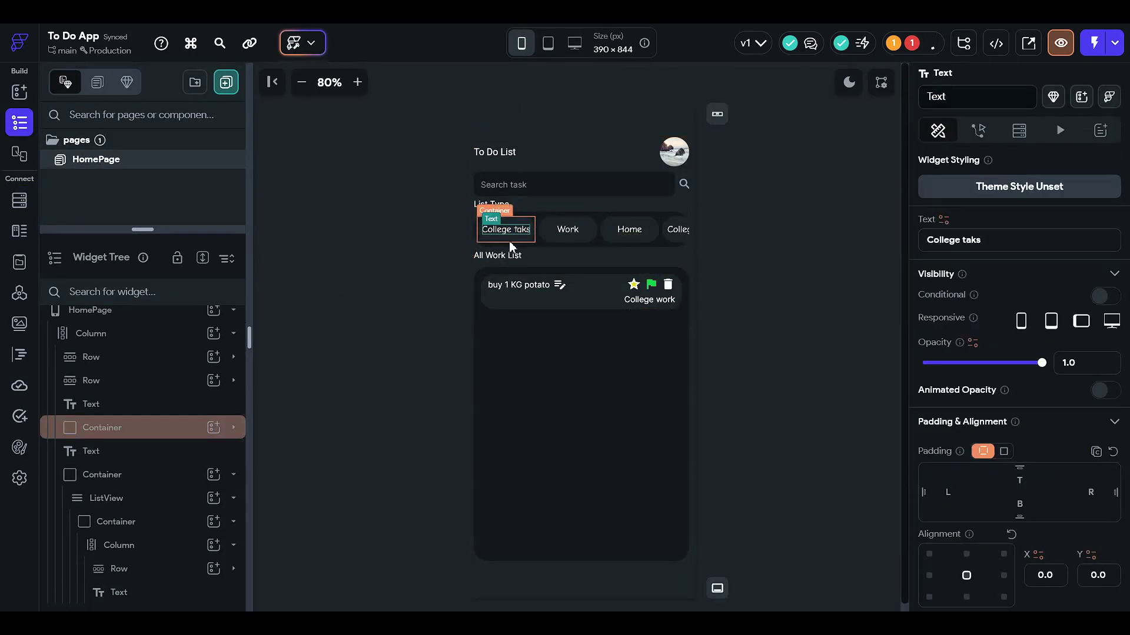
{"action": "left_click", "coordinate": [19, 199]}
{"action": "left_click", "coordinate": [407, 240]}
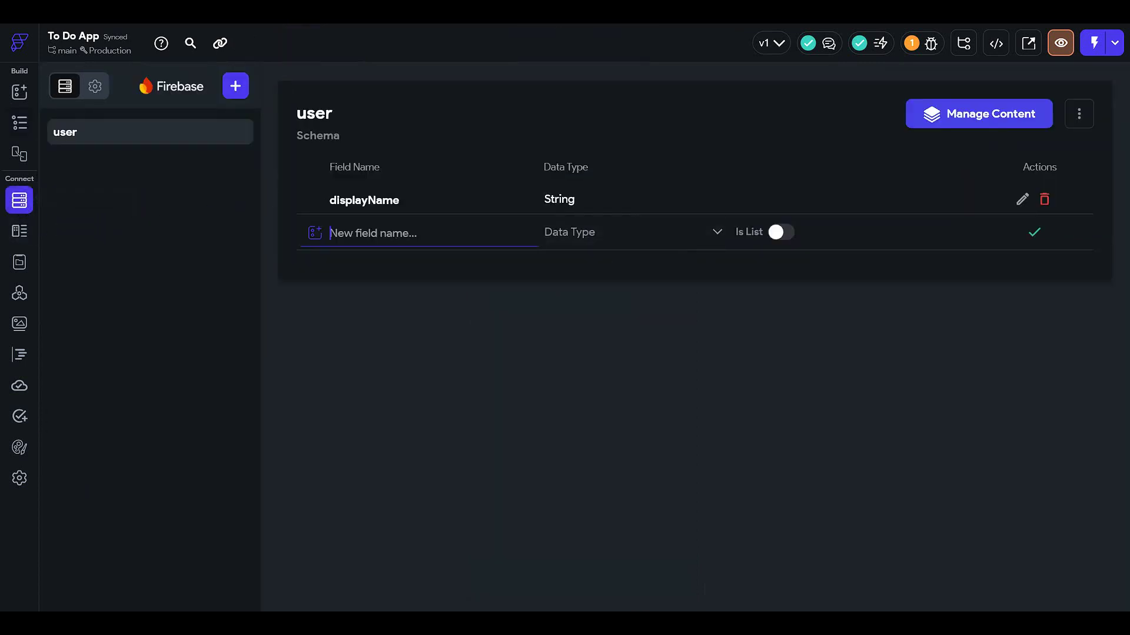
{"action": "type", "text": "listTypeTaske"}
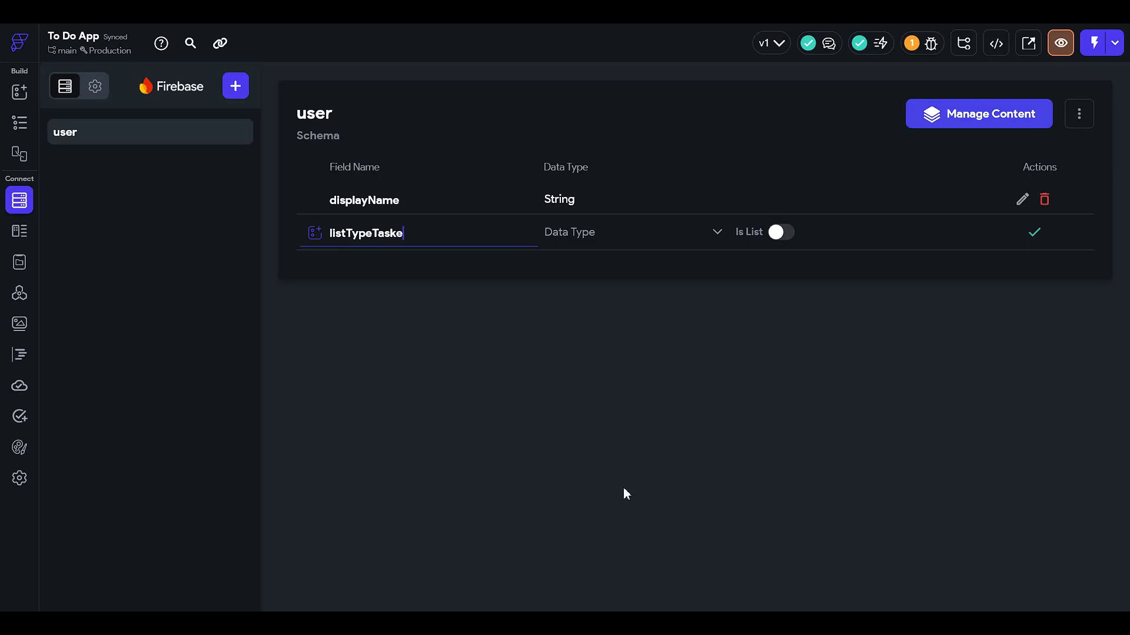
{"action": "key", "text": "BackSpace"}
{"action": "left_click_drag", "start_coordinate": [416, 233], "coordinate": [89, 190]}
{"action": "type", "text": "taskType"}
{"action": "left_click", "coordinate": [590, 223]}
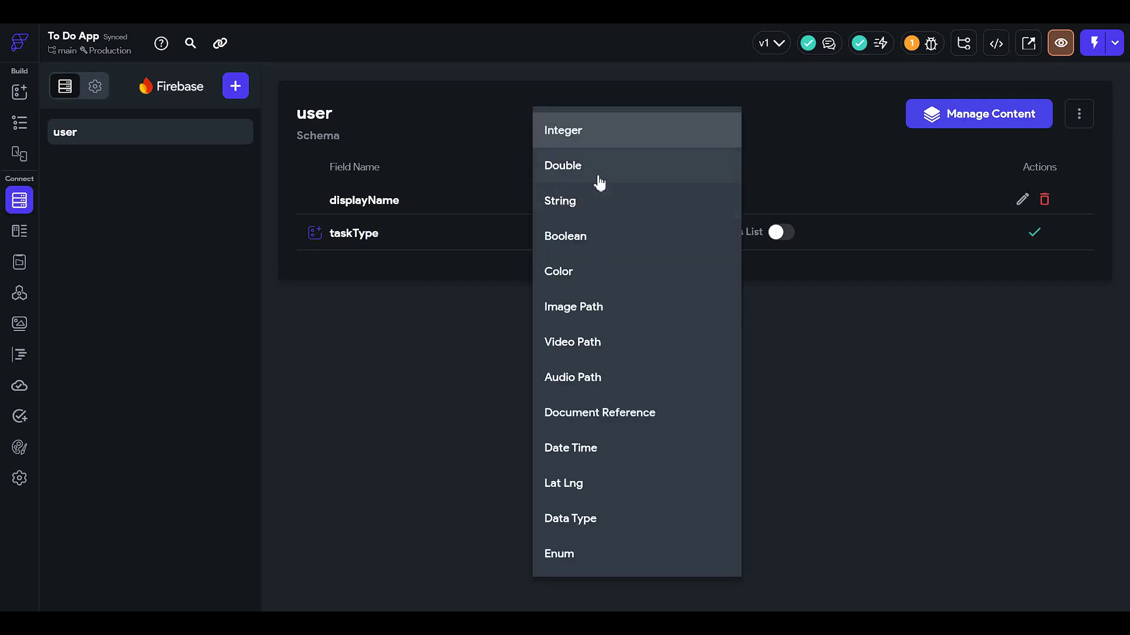
{"action": "left_click", "coordinate": [601, 200]}
{"action": "left_click", "coordinate": [776, 231]}
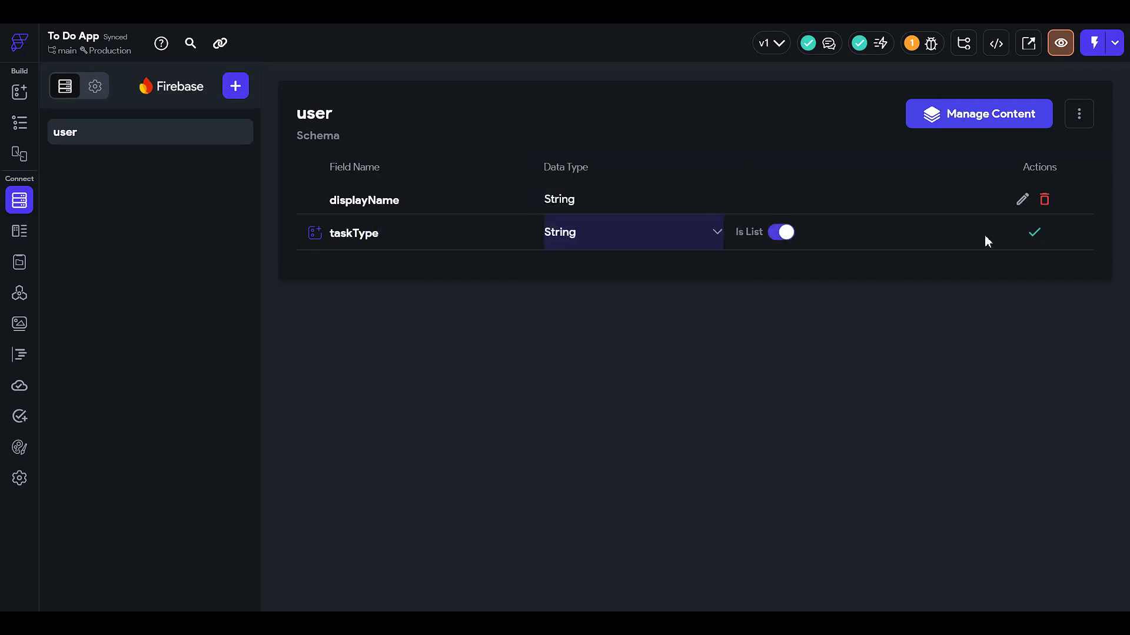
{"action": "left_click", "coordinate": [1034, 232]}
Add a non-list String field named taskTitle to the user collection and return to the HomePage design
{"action": "left_click", "coordinate": [23, 123]}
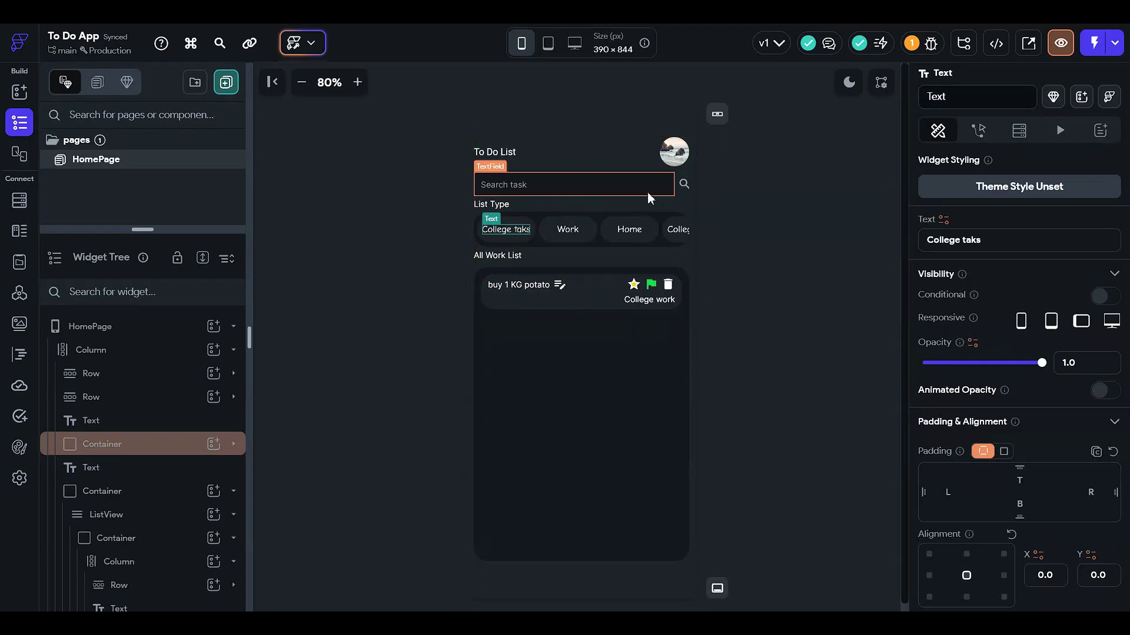
{"action": "left_click", "coordinate": [514, 285]}
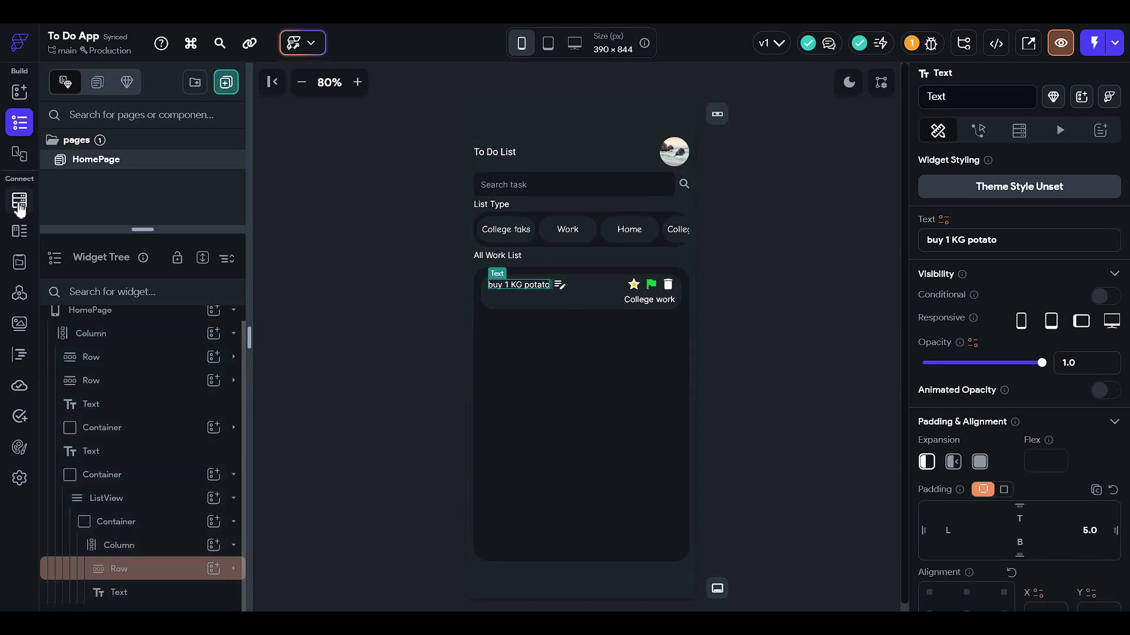
{"action": "left_click", "coordinate": [20, 202]}
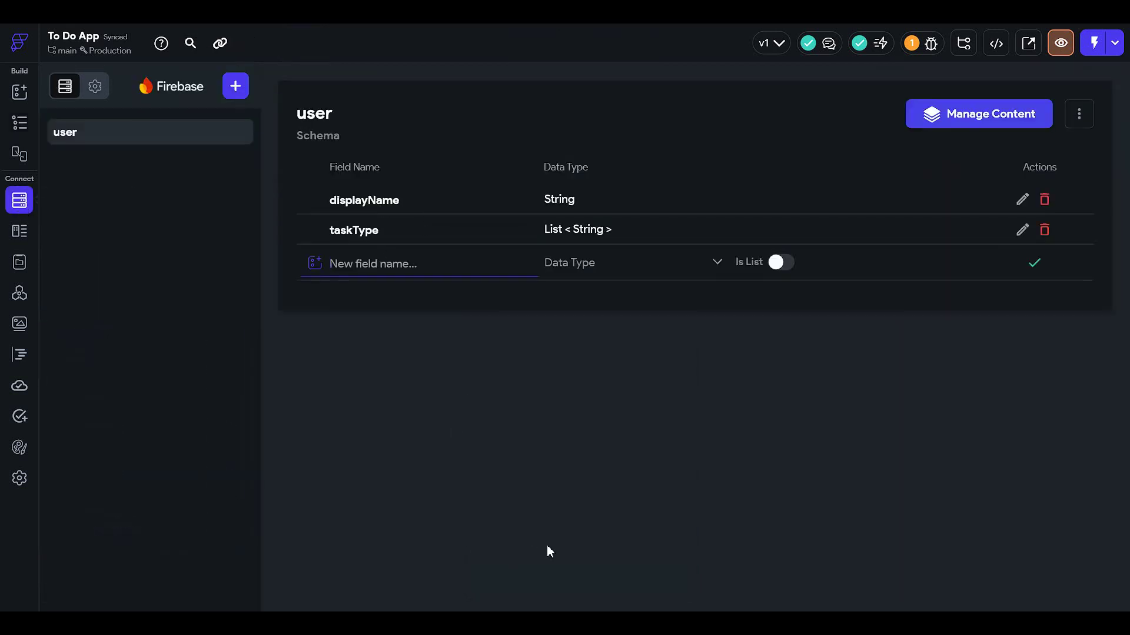
{"action": "type", "text": "taskTitle"}
{"action": "left_click", "coordinate": [627, 268]}
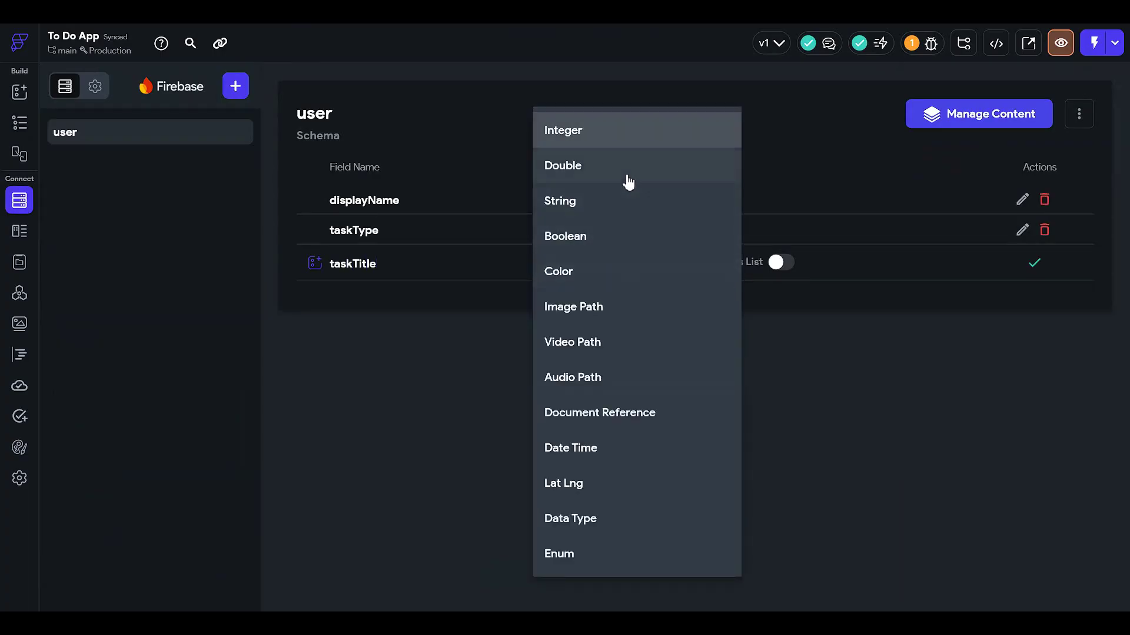
{"action": "left_click", "coordinate": [633, 207]}
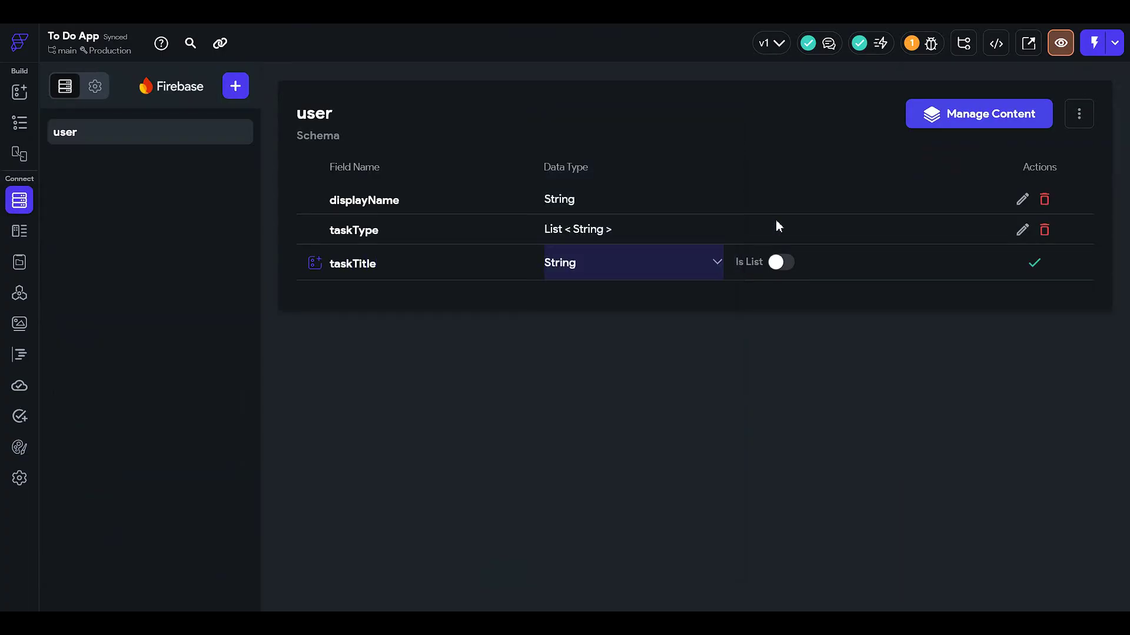
{"action": "left_click", "coordinate": [1034, 262]}
{"action": "left_click", "coordinate": [19, 122]}
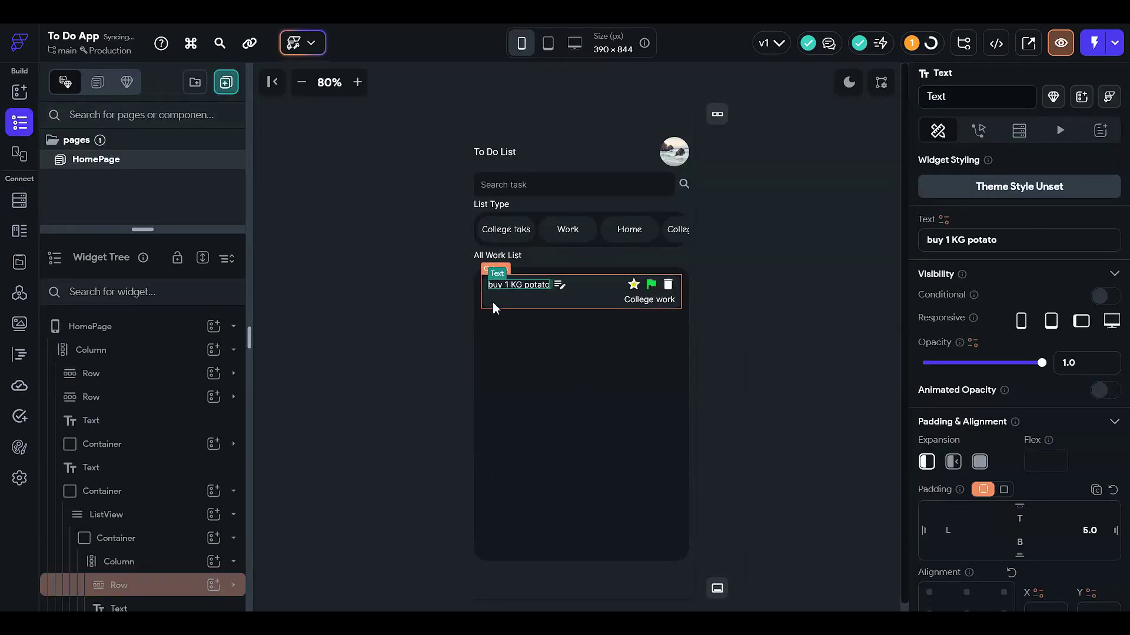
Try to wrap the College work text in the task card in a Row
{"action": "left_click", "coordinate": [744, 325]}
{"action": "left_click", "coordinate": [652, 301]}
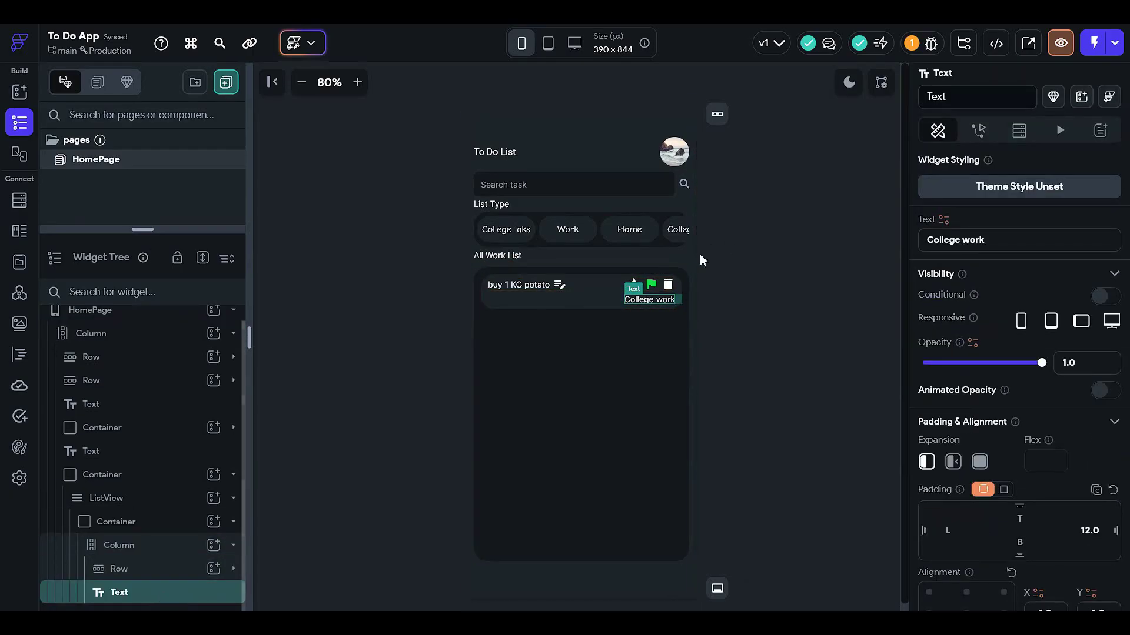
{"action": "right_click", "coordinate": [174, 595]}
{"action": "left_click", "coordinate": [310, 314]}
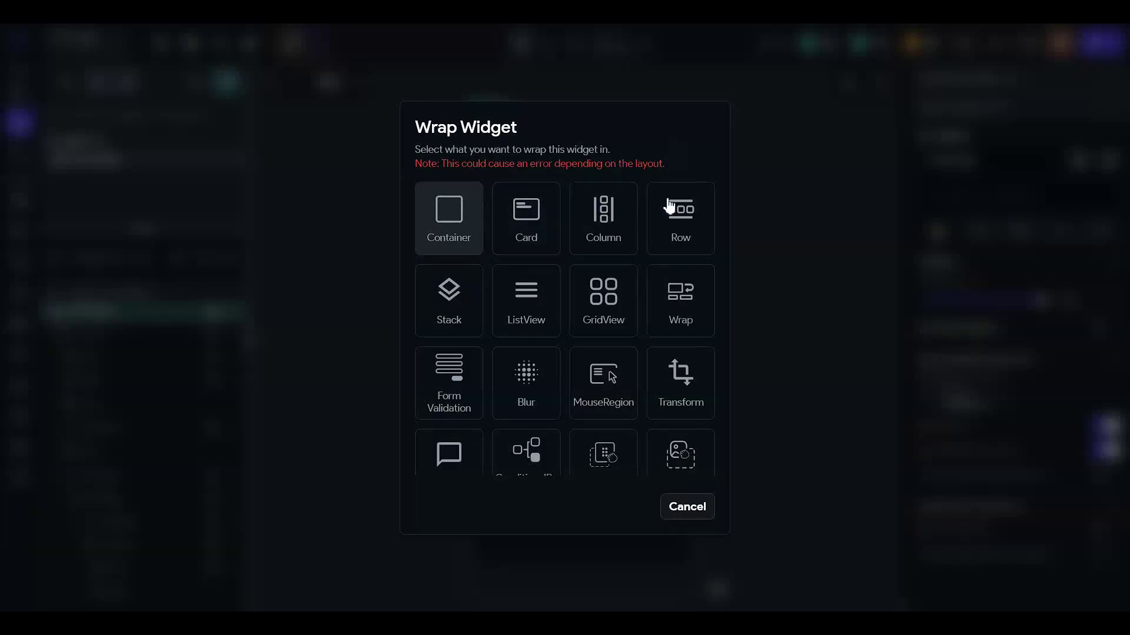
{"action": "left_click", "coordinate": [694, 203]}
Add a Row to the task card's Column, holding the College work text and a new Text widget
{"action": "left_click", "coordinate": [177, 549]}
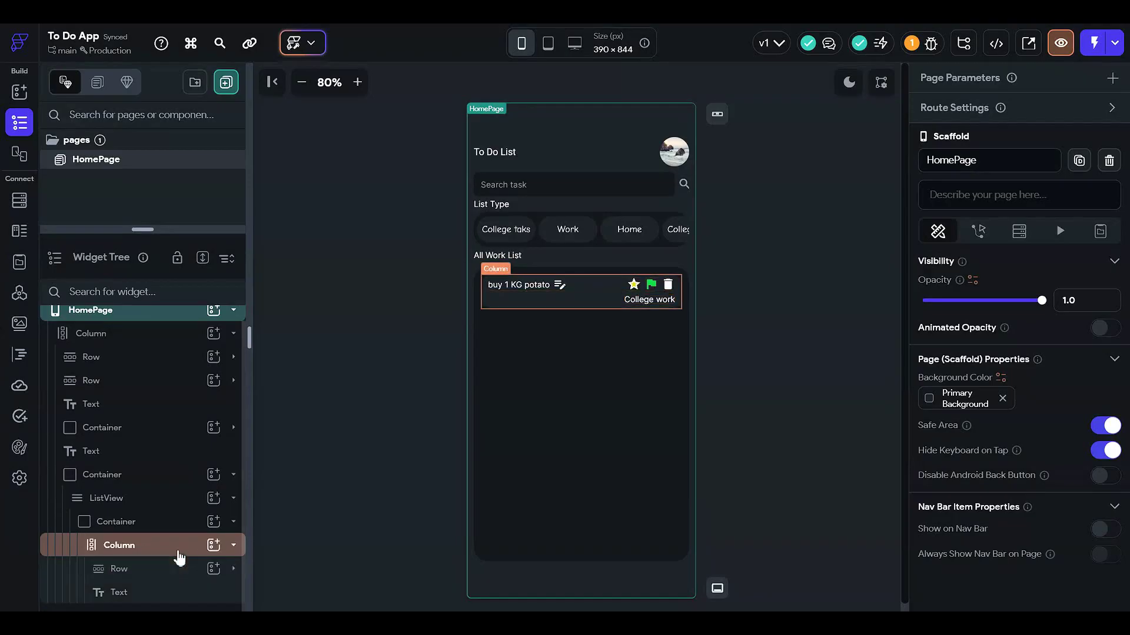
{"action": "left_click", "coordinate": [166, 593]}
{"action": "left_click", "coordinate": [192, 524]}
{"action": "left_click", "coordinate": [193, 546]}
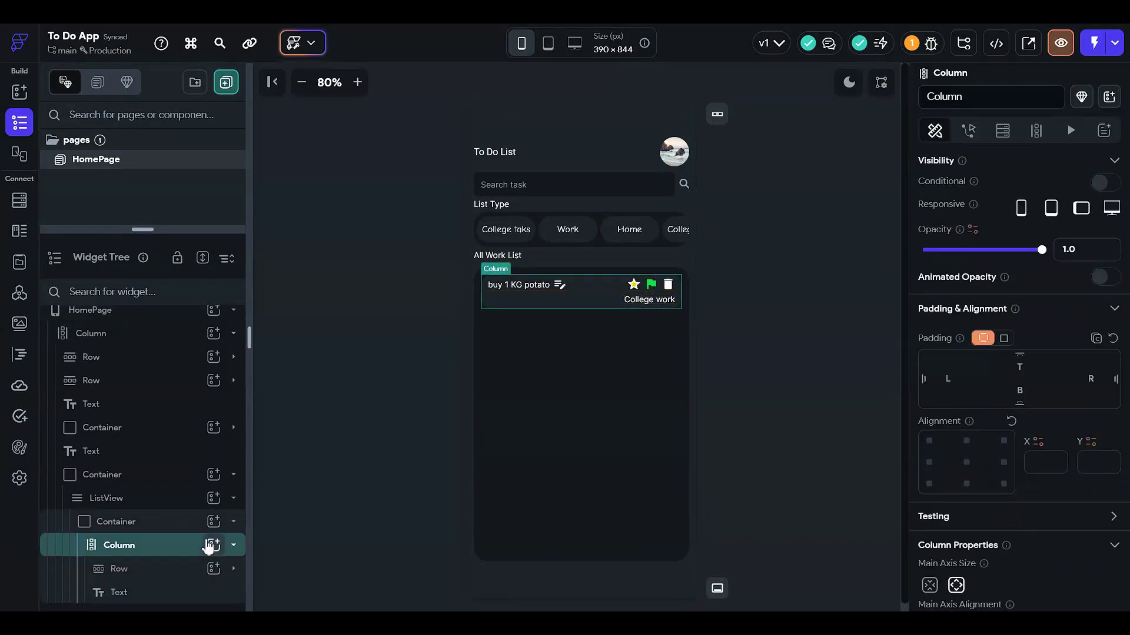
{"action": "left_click", "coordinate": [213, 545]}
{"action": "left_click", "coordinate": [428, 369]}
{"action": "left_click_drag", "start_coordinate": [174, 612], "coordinate": [148, 584]}
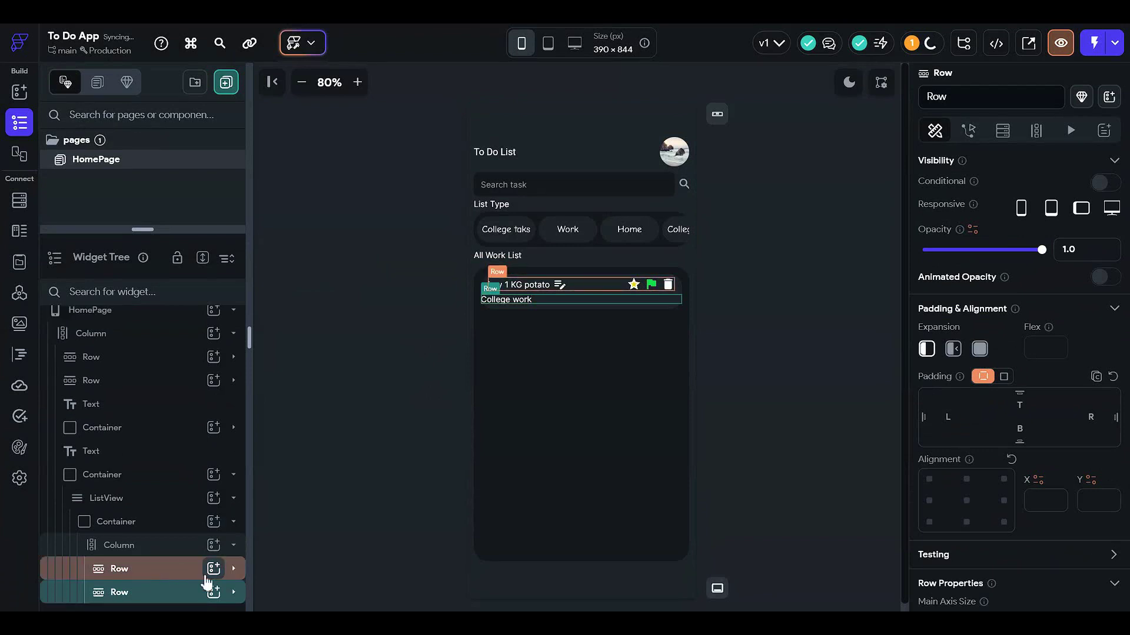
{"action": "left_click", "coordinate": [213, 569]}
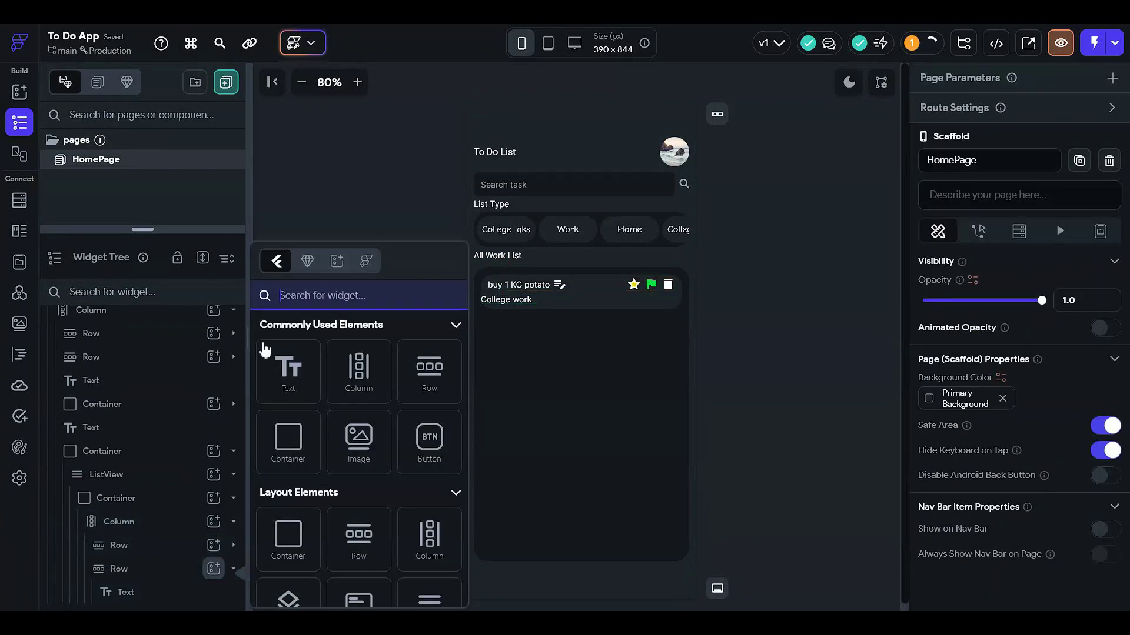
{"action": "left_click", "coordinate": [284, 369]}
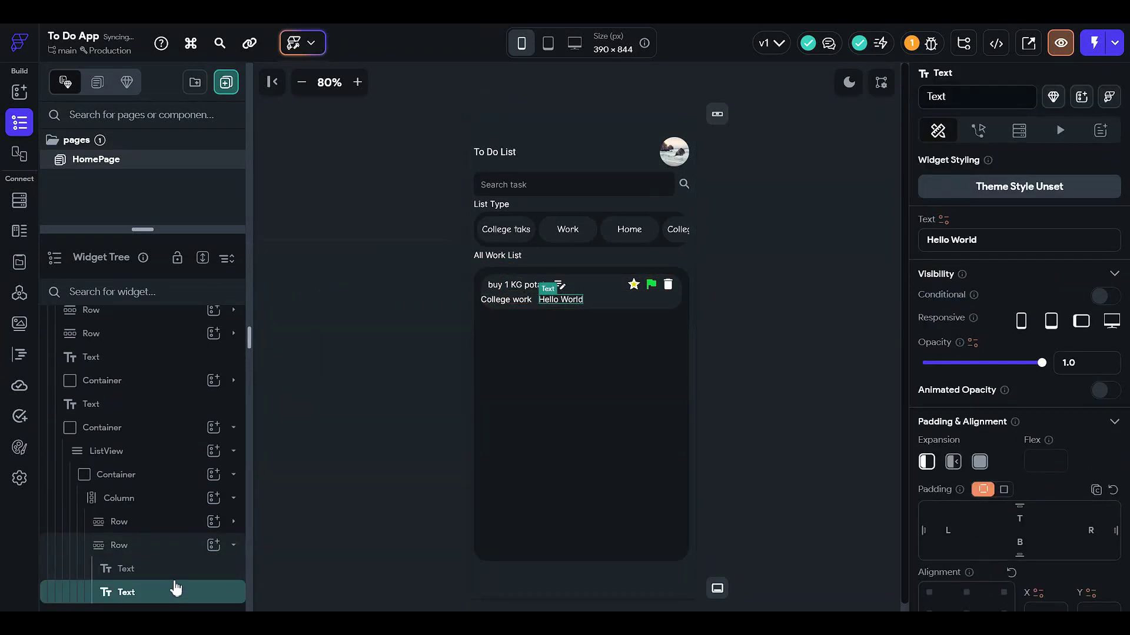
Give the new Row left and right padding of 12 and set its Main Axis Alignment to Space Between
{"action": "left_click", "coordinate": [164, 548]}
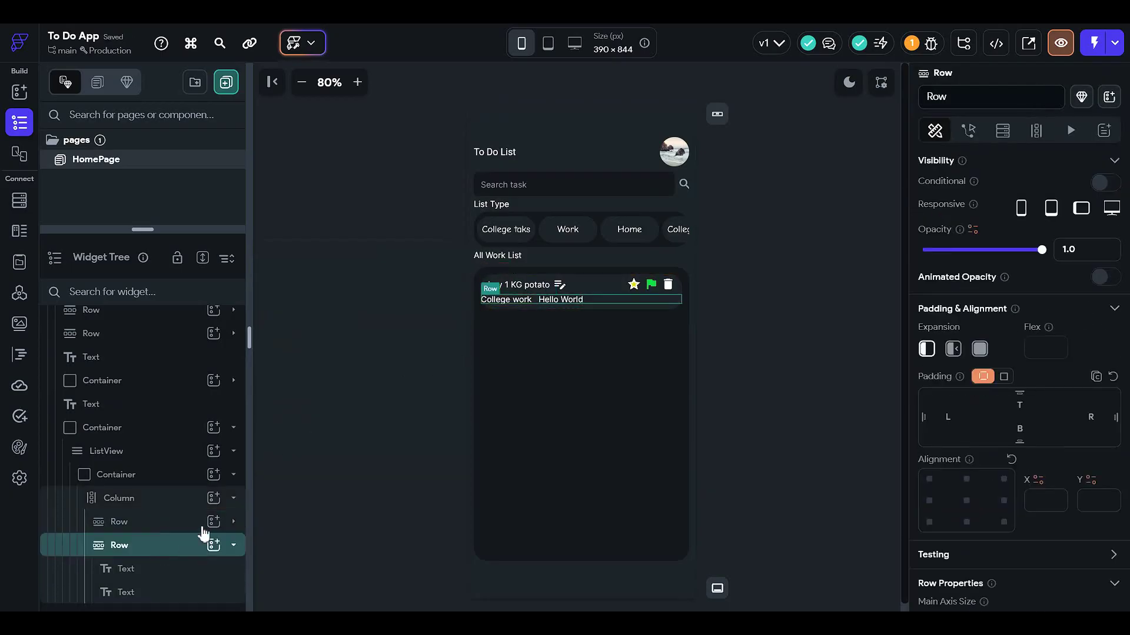
{"action": "type", "text": "12"}
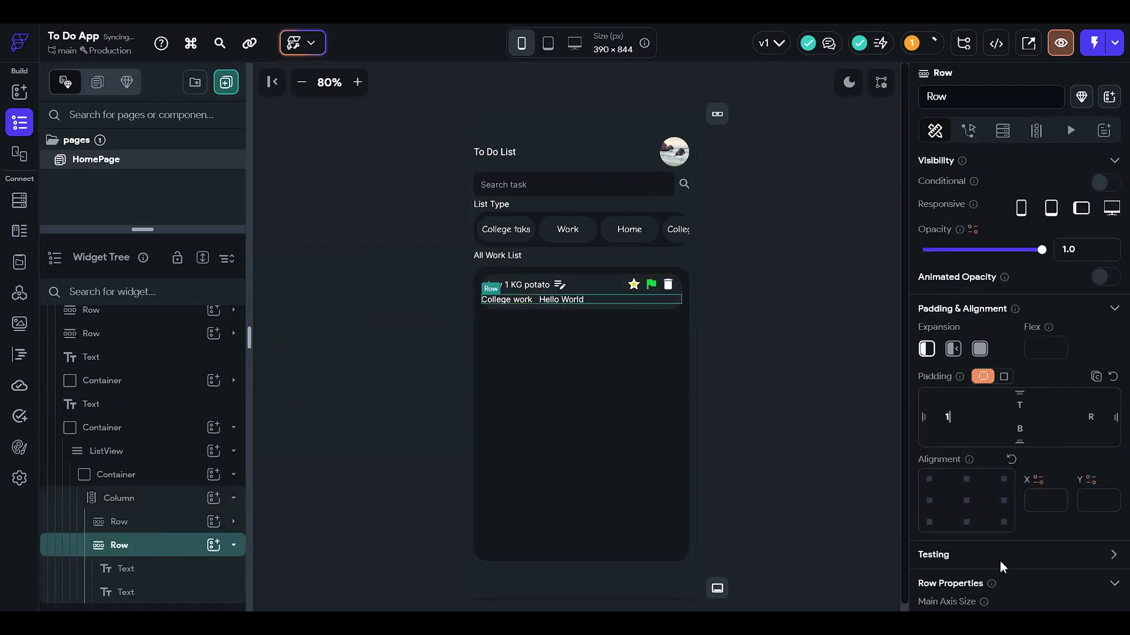
{"action": "left_click", "coordinate": [1093, 418]}
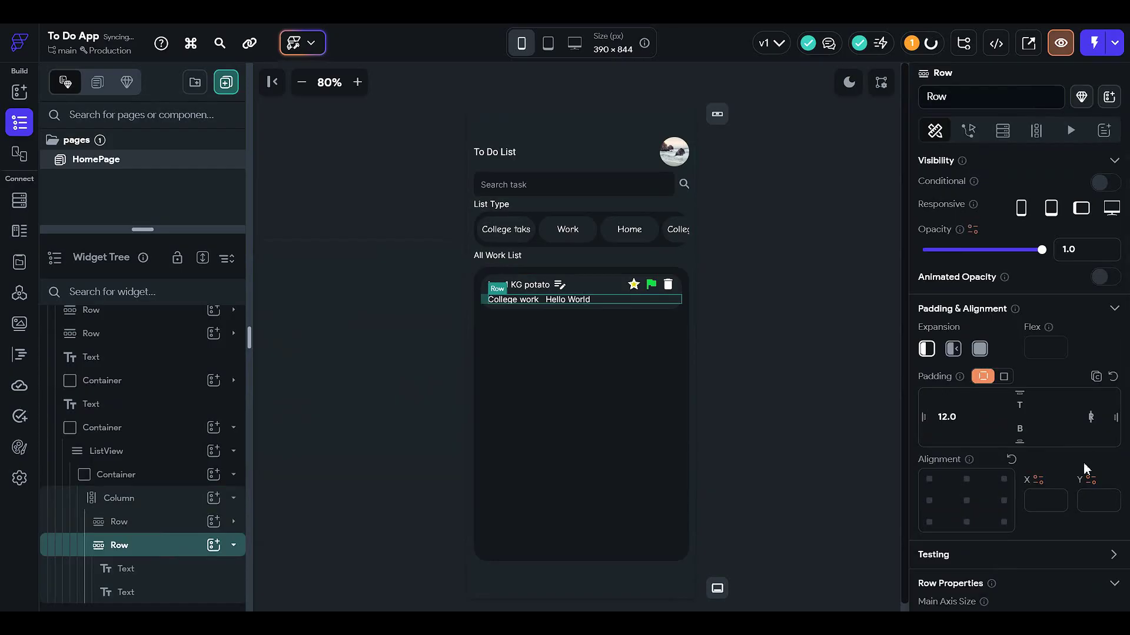
{"action": "type", "text": "12"}
{"action": "scroll", "coordinate": [582, 406], "scroll_direction": "down", "scroll_amount": 1}
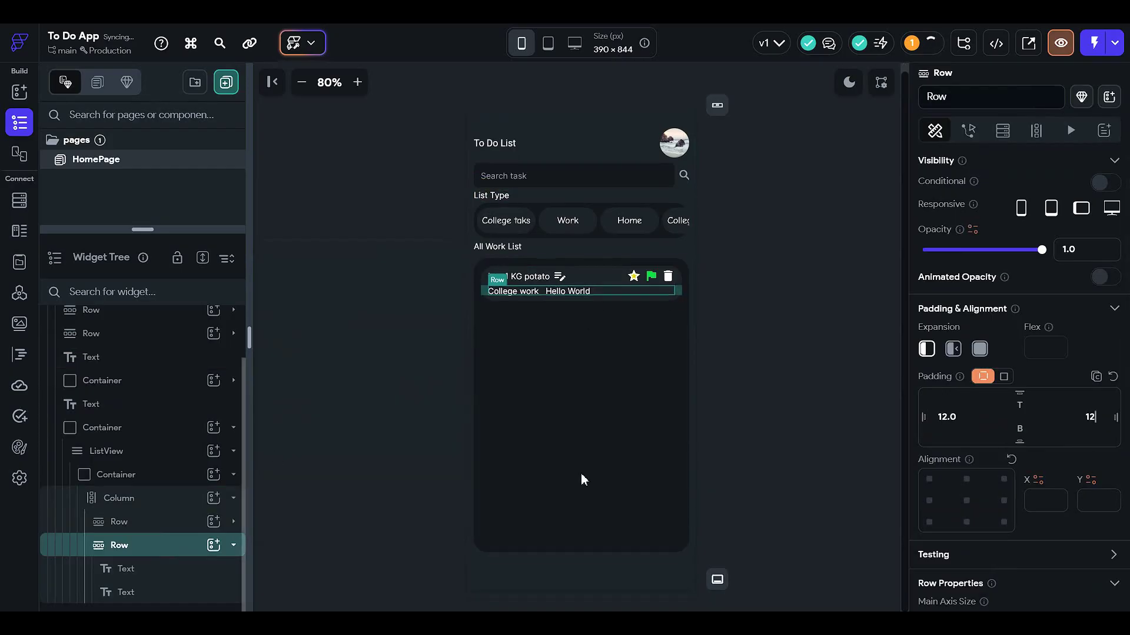
{"action": "scroll", "coordinate": [937, 443], "scroll_direction": "down", "scroll_amount": 5}
{"action": "left_click", "coordinate": [1068, 378]}
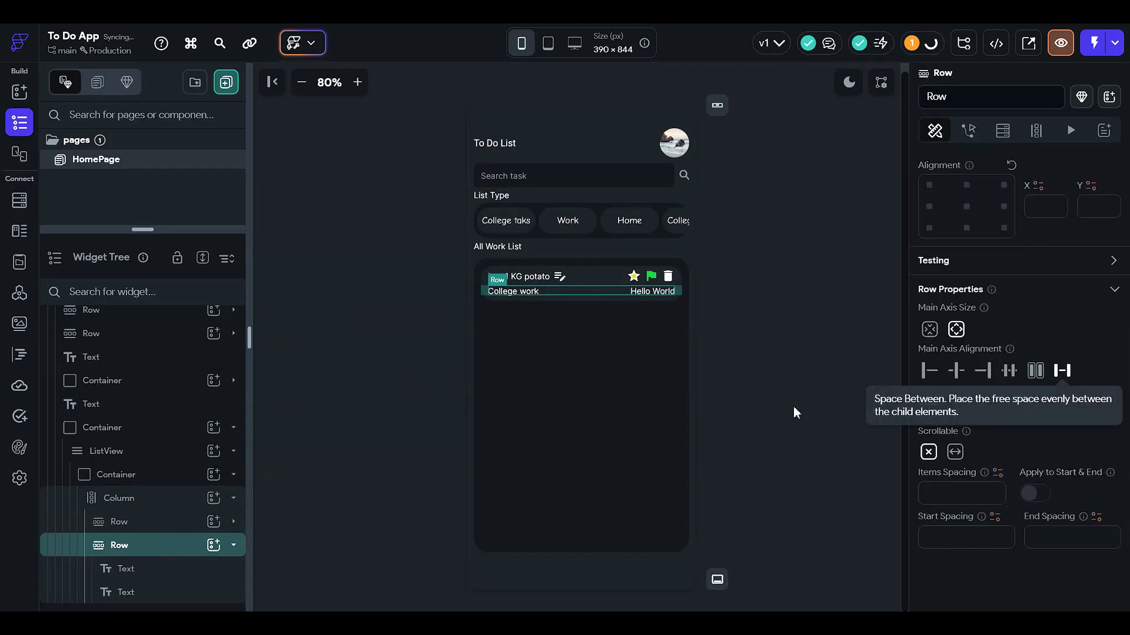
{"action": "scroll", "coordinate": [663, 359], "scroll_direction": "up", "scroll_amount": 1}
Change the Hello World text in the task card's lower row to Today
{"action": "left_click", "coordinate": [650, 300]}
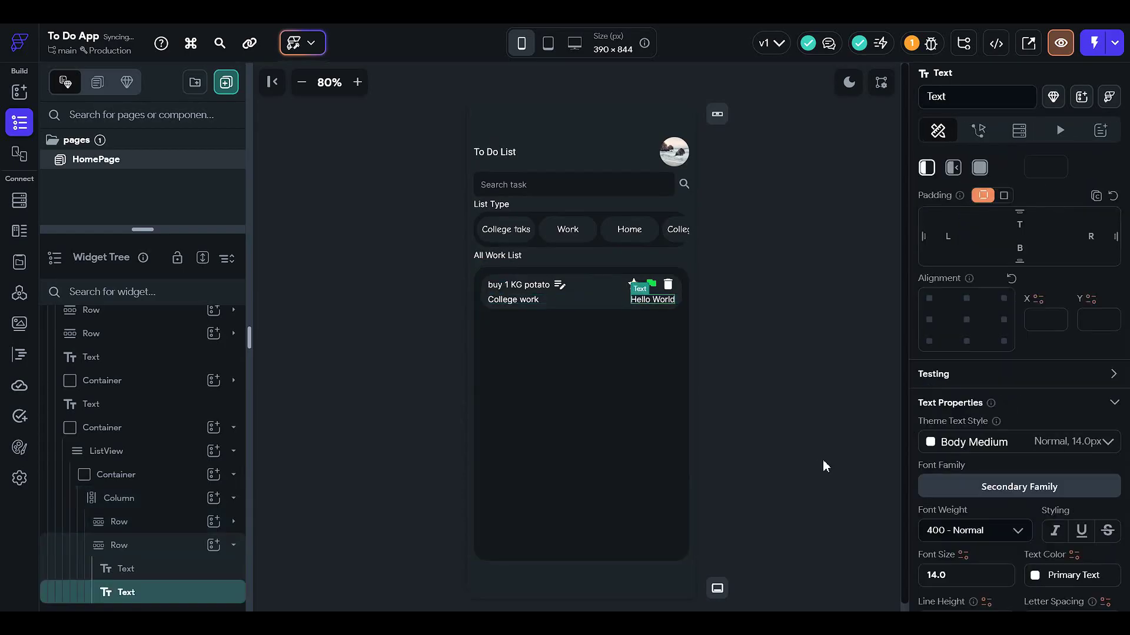
{"action": "left_click", "coordinate": [516, 301]}
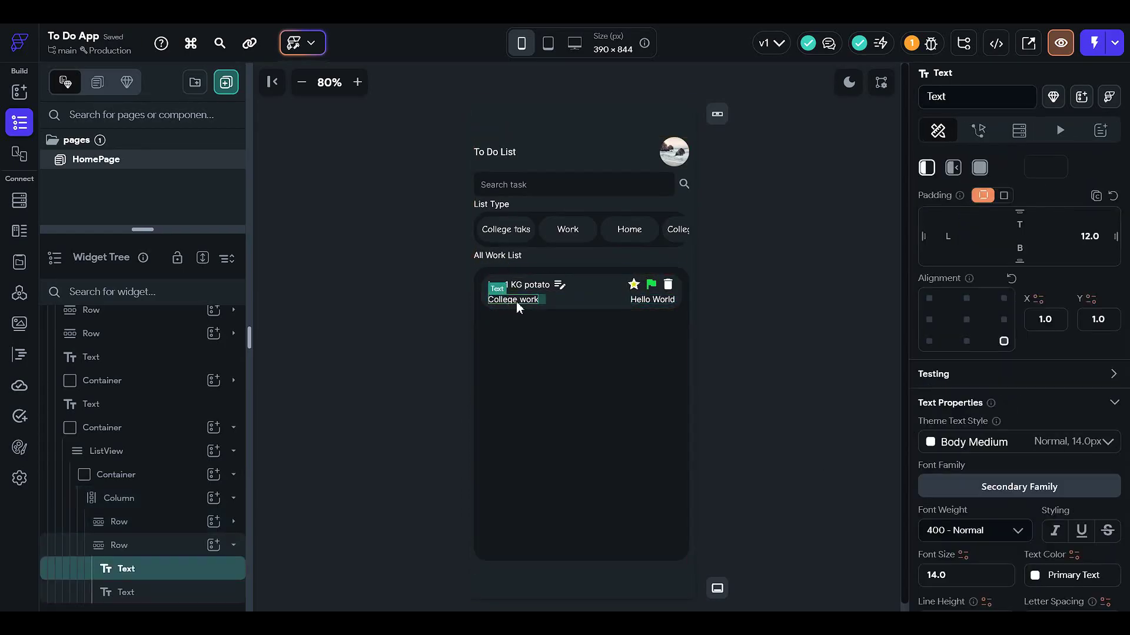
{"action": "left_click", "coordinate": [642, 299]}
{"action": "scroll", "coordinate": [989, 450], "scroll_direction": "down", "scroll_amount": 3}
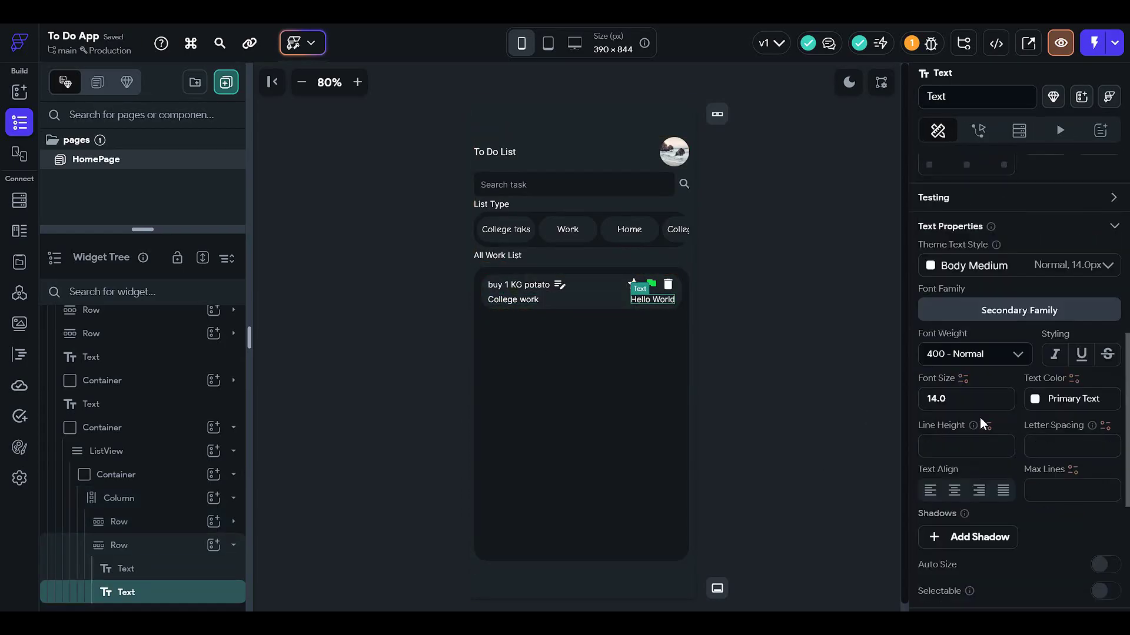
{"action": "scroll", "coordinate": [958, 486], "scroll_direction": "up", "scroll_amount": 3}
{"action": "scroll", "coordinate": [958, 483], "scroll_direction": "down", "scroll_amount": 3}
{"action": "scroll", "coordinate": [949, 440], "scroll_direction": "up", "scroll_amount": 6}
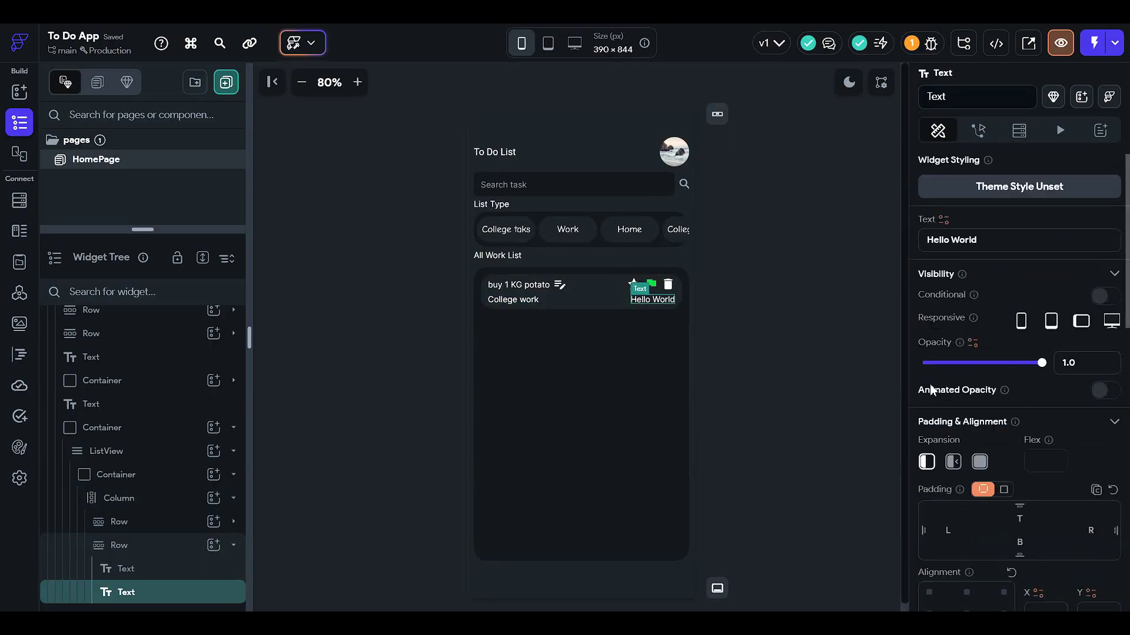
{"action": "left_click", "coordinate": [949, 243]}
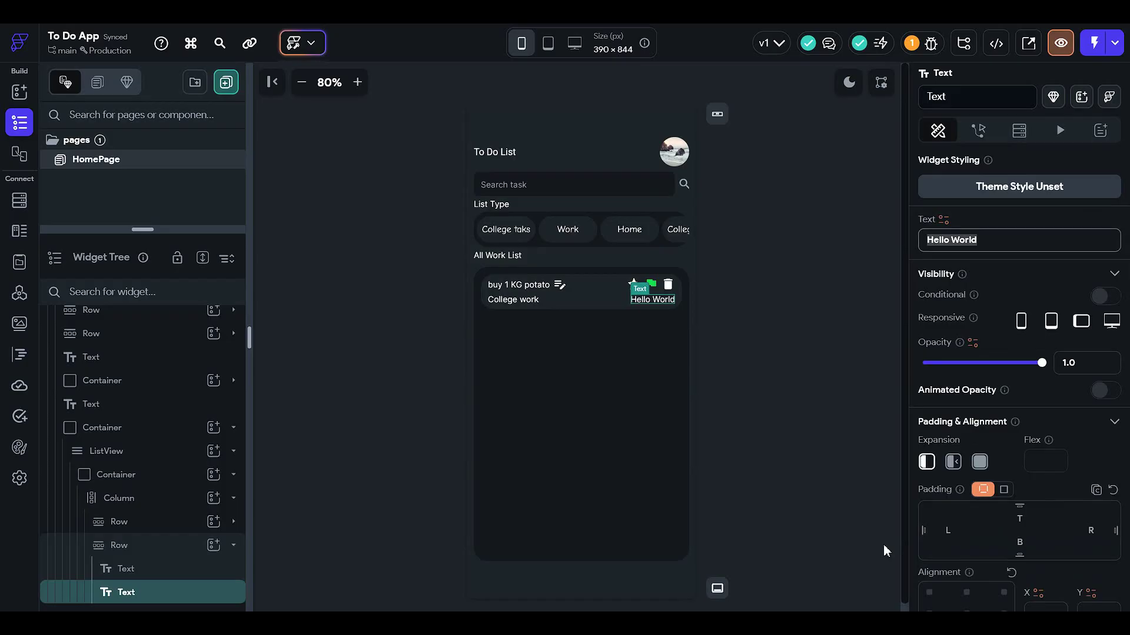
{"action": "type", "text": "TOday"}
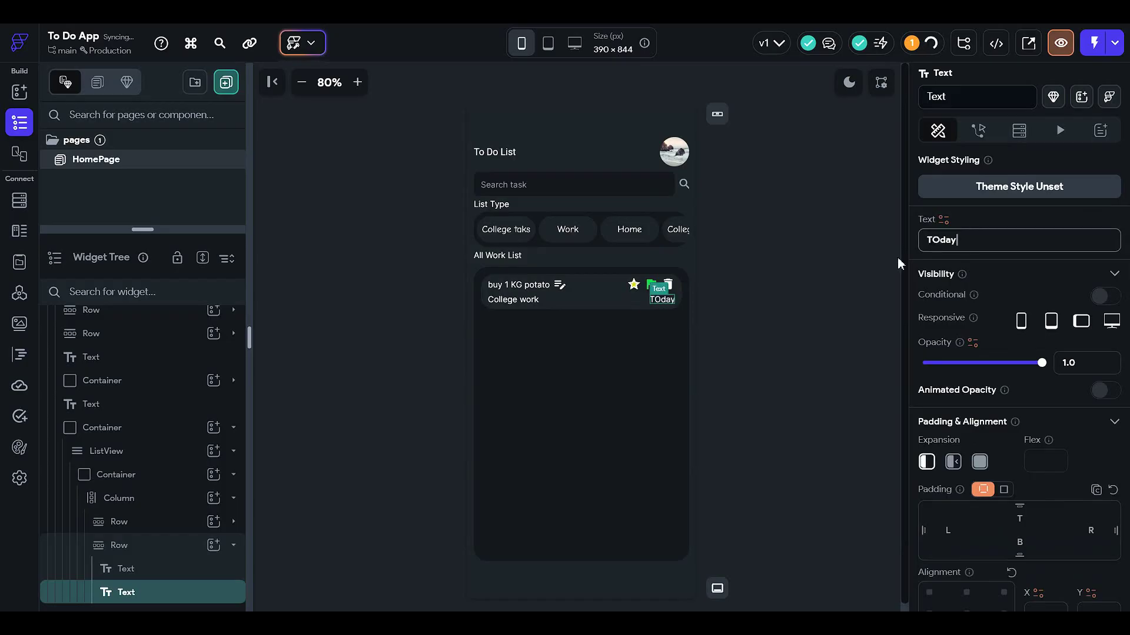
{"action": "key", "text": "ctrl+a"}
{"action": "type", "text": "Today"}
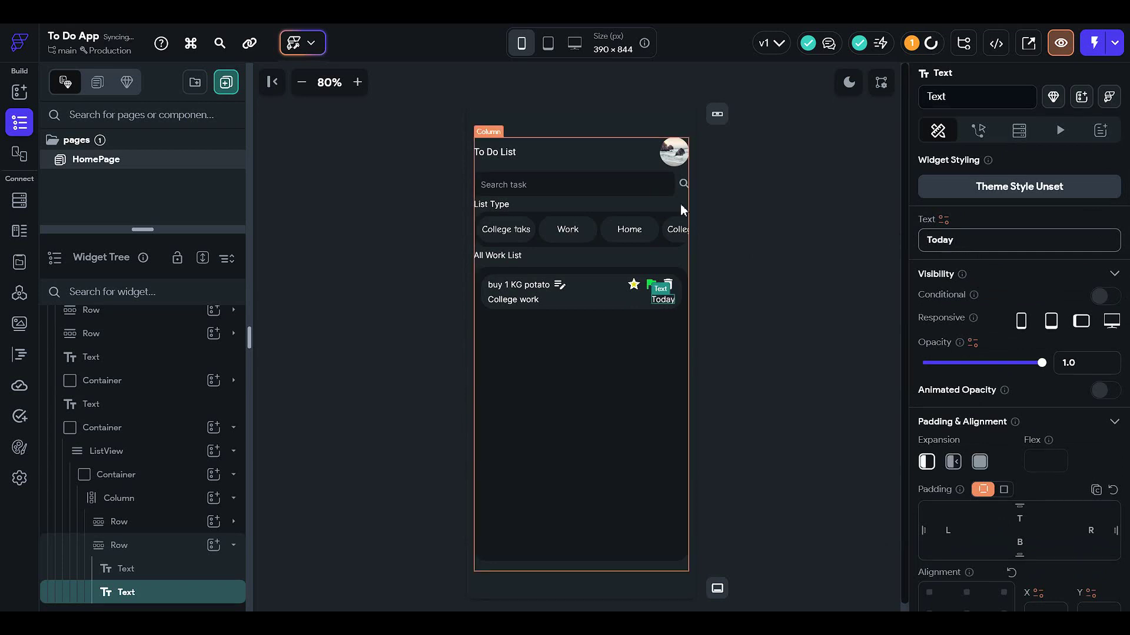
{"action": "left_click", "coordinate": [777, 397]}
Set the font size of the buy 1 KG potato text to 16
{"action": "left_click", "coordinate": [501, 285]}
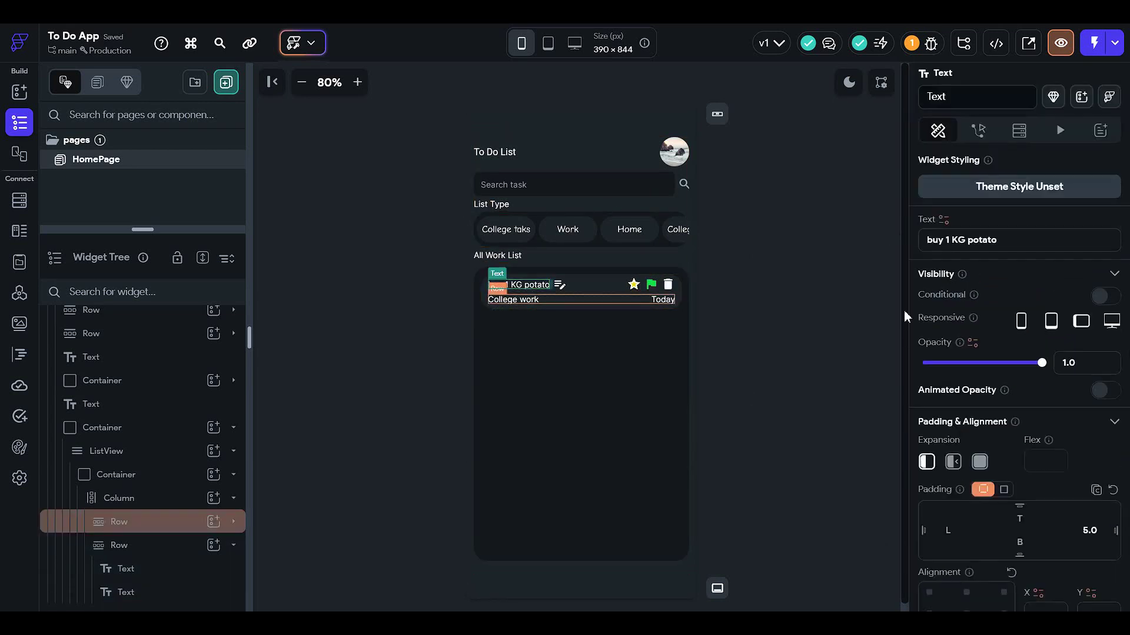
{"action": "scroll", "coordinate": [1063, 380], "scroll_direction": "down", "scroll_amount": 6}
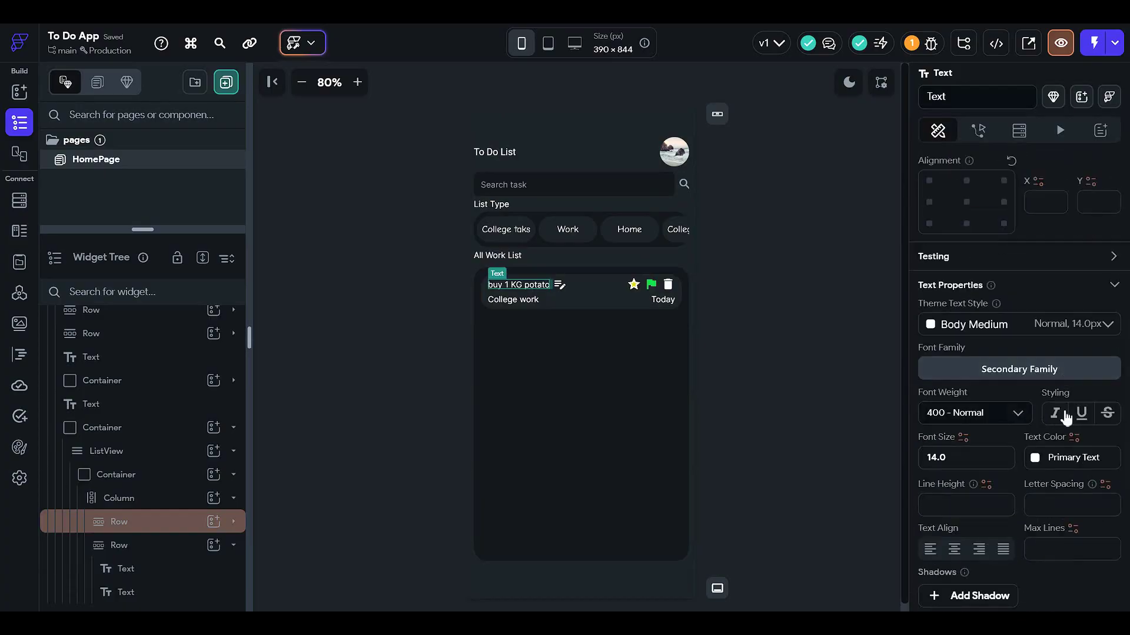
{"action": "scroll", "coordinate": [1018, 353], "scroll_direction": "down", "scroll_amount": 3}
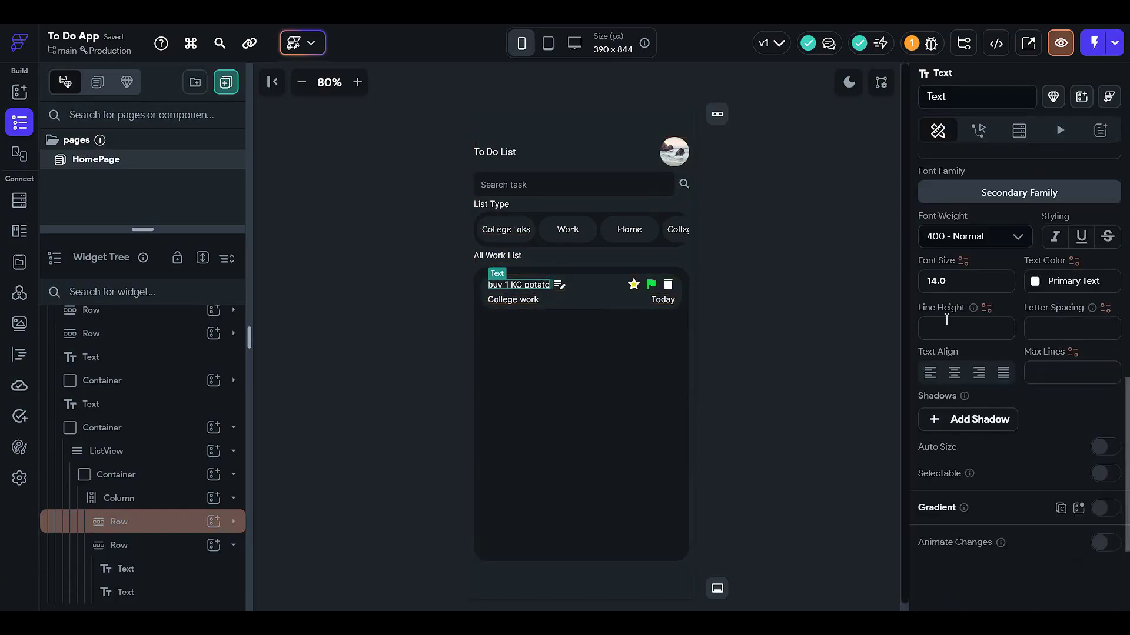
{"action": "left_click", "coordinate": [949, 281]}
{"action": "type", "text": "16"}
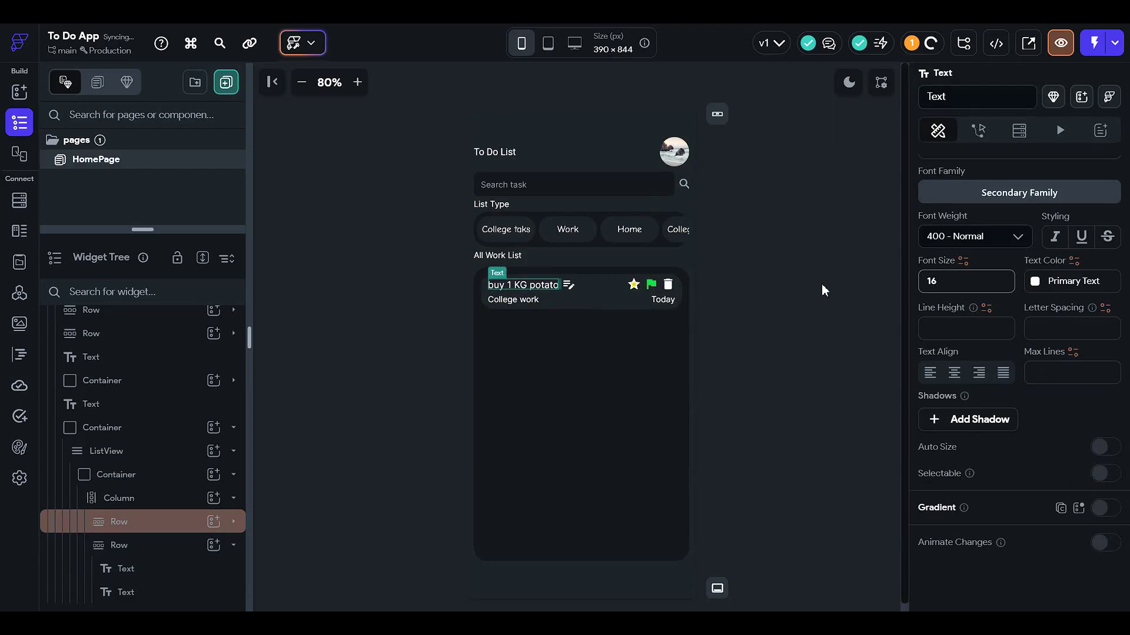
{"action": "left_click", "coordinate": [821, 284]}
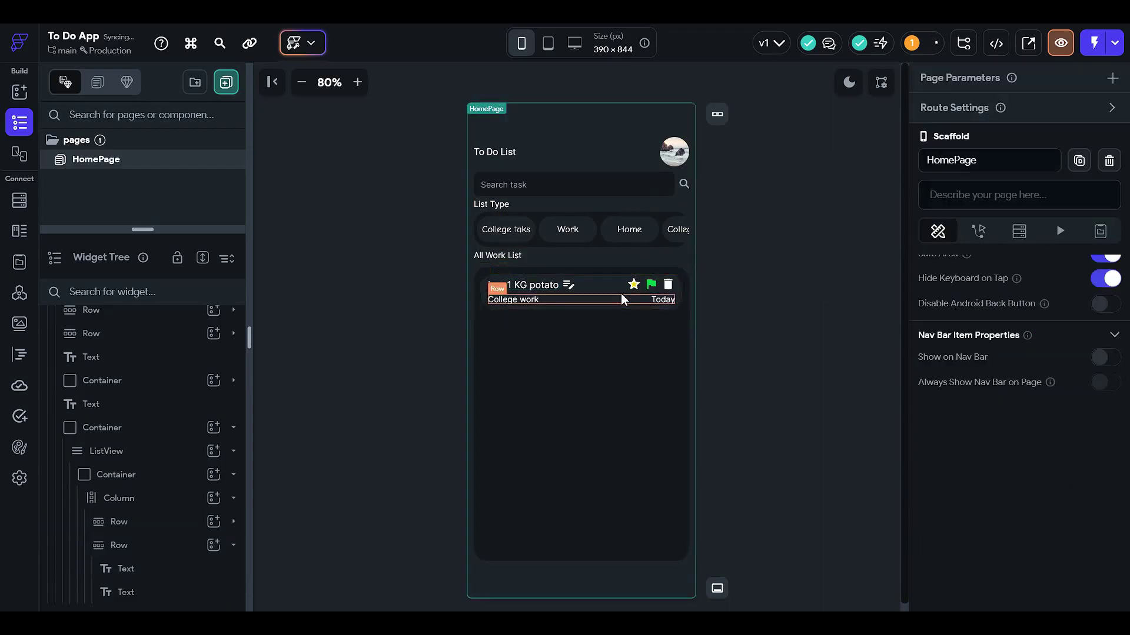
{"action": "left_click", "coordinate": [585, 295]}
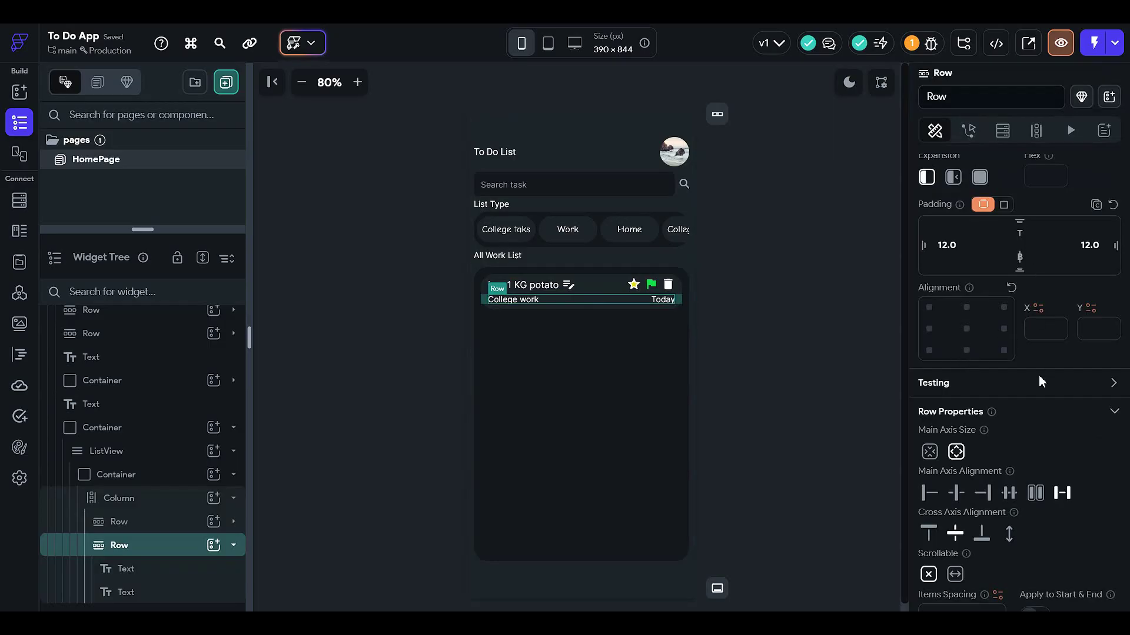
{"action": "left_click", "coordinate": [704, 390]}
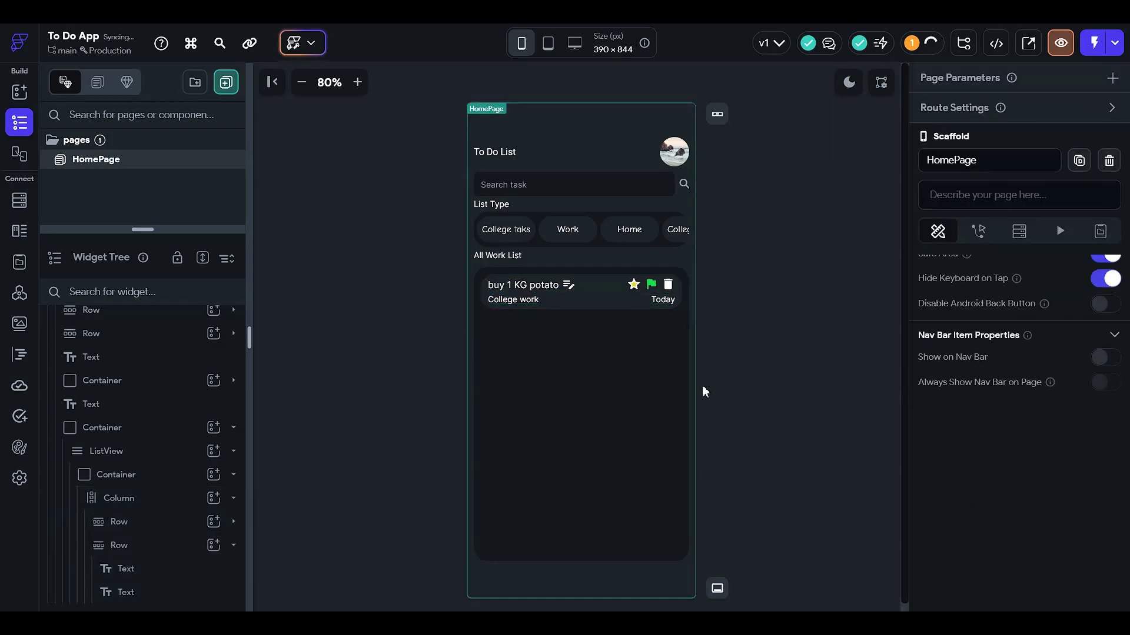
Set the height of the task card's Container inside the ListView to 61 px
{"action": "left_click", "coordinate": [188, 474]}
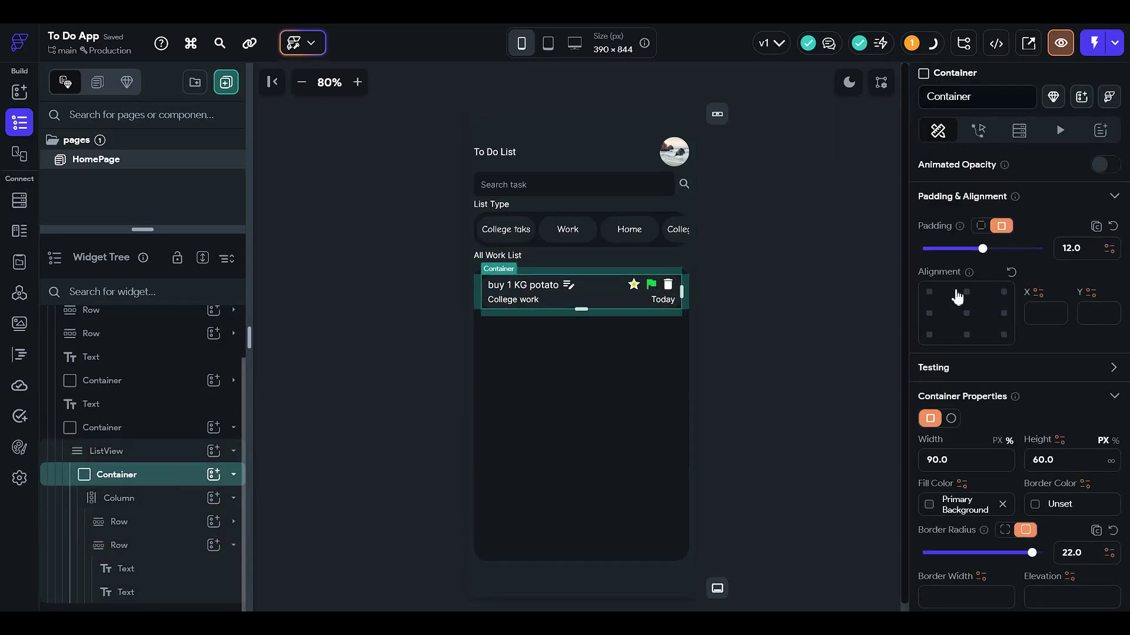
{"action": "left_click", "coordinate": [952, 460]}
{"action": "key", "text": "Tab"}
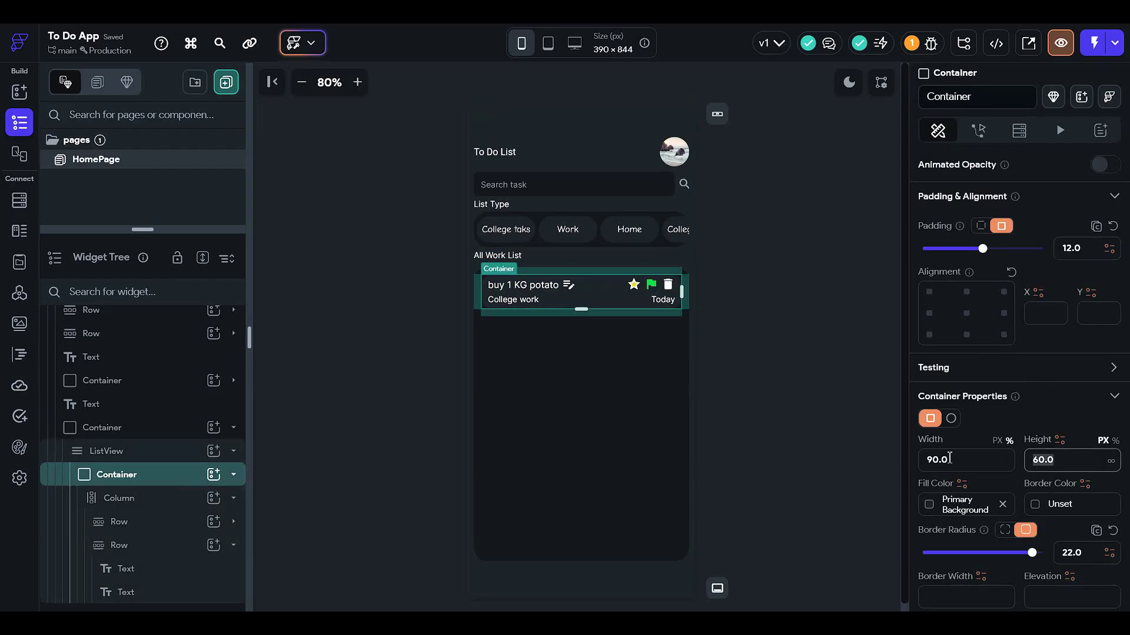
{"action": "type", "text": "61"}
{"action": "left_click", "coordinate": [813, 326]}
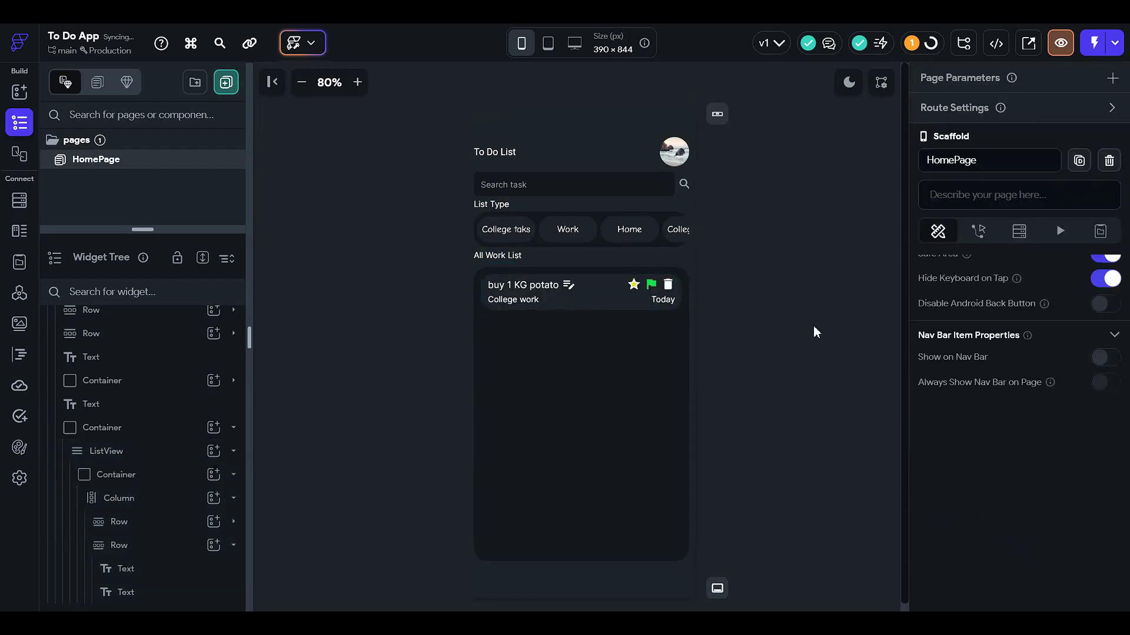
Set the height of the task card's Container inside the ListView to 65 px
{"action": "left_click", "coordinate": [161, 431]}
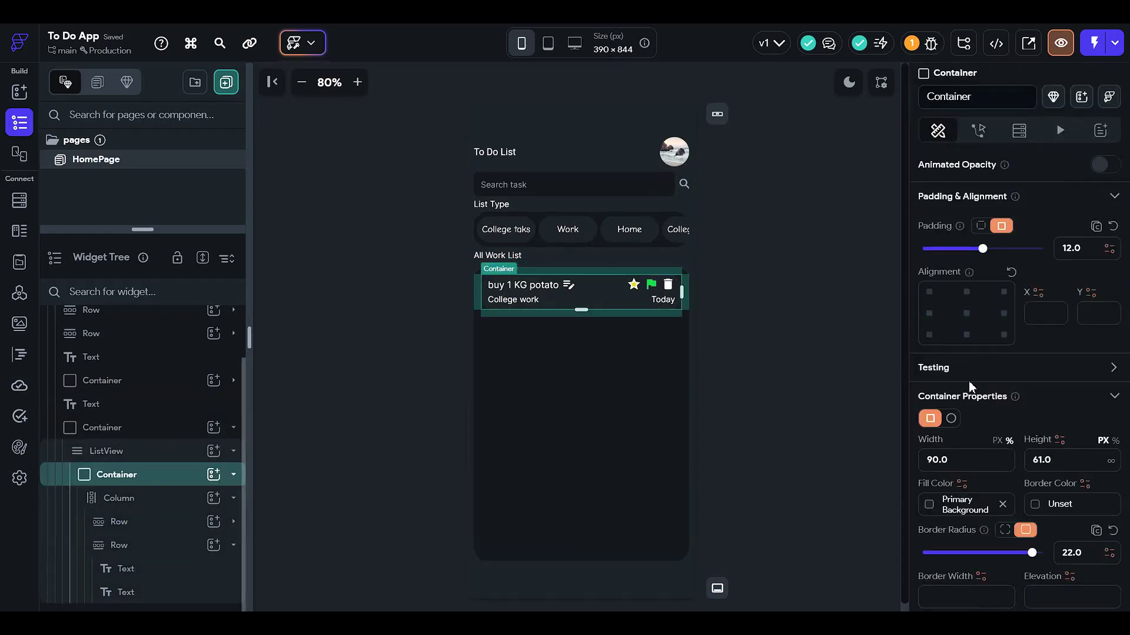
{"action": "left_click", "coordinate": [1051, 460]}
{"action": "type", "text": "63"}
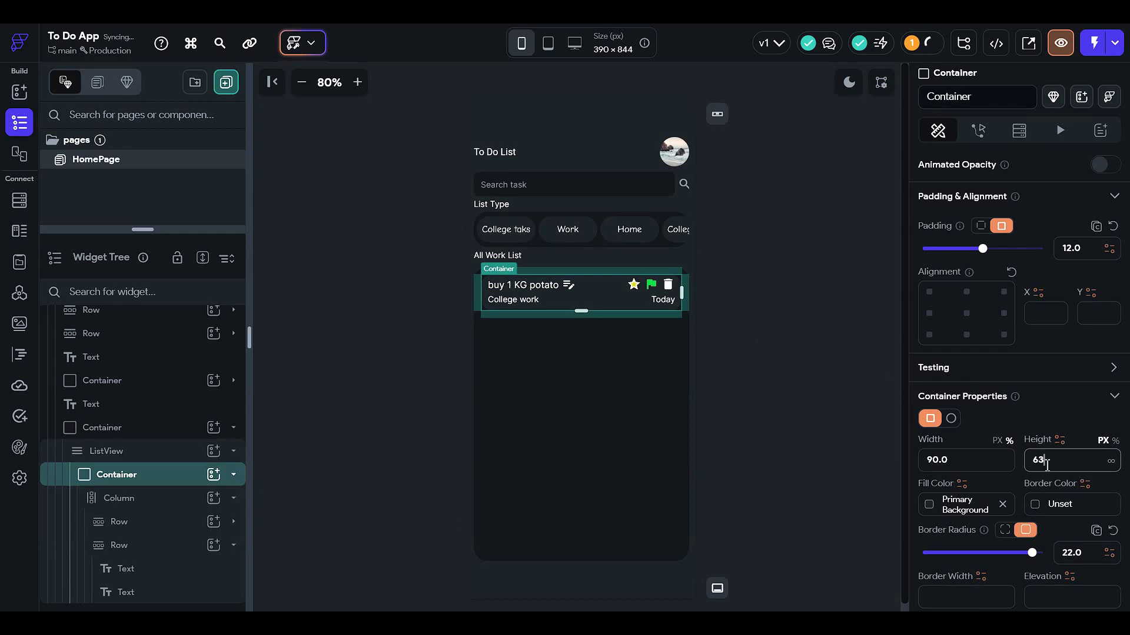
{"action": "key", "text": "BackSpace"}
{"action": "type", "text": "5"}
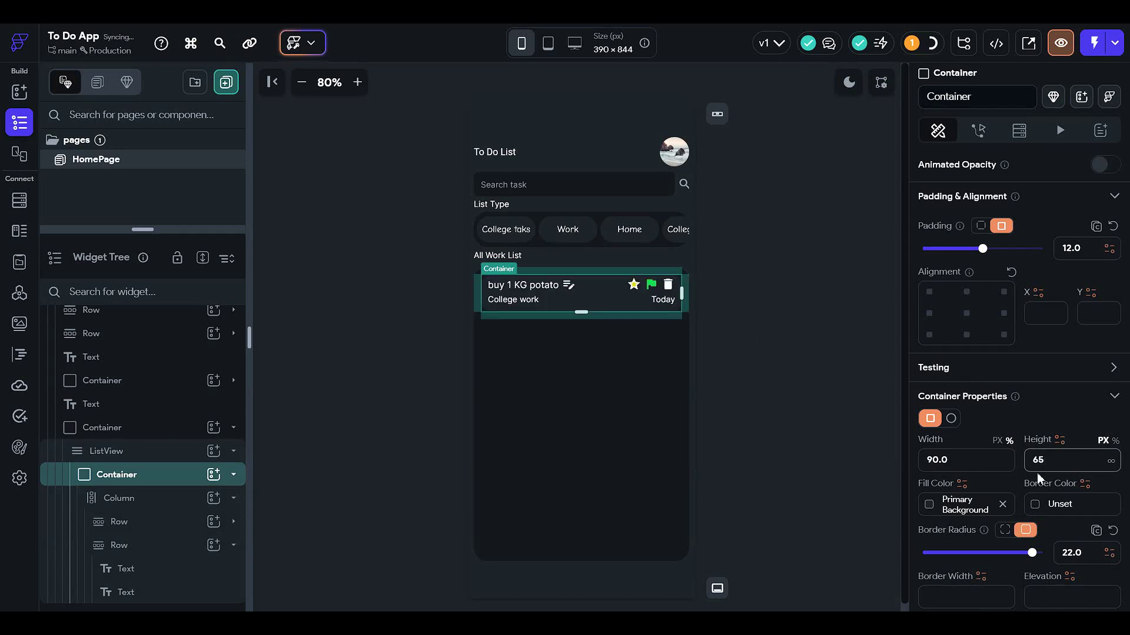
{"action": "left_click", "coordinate": [854, 346]}
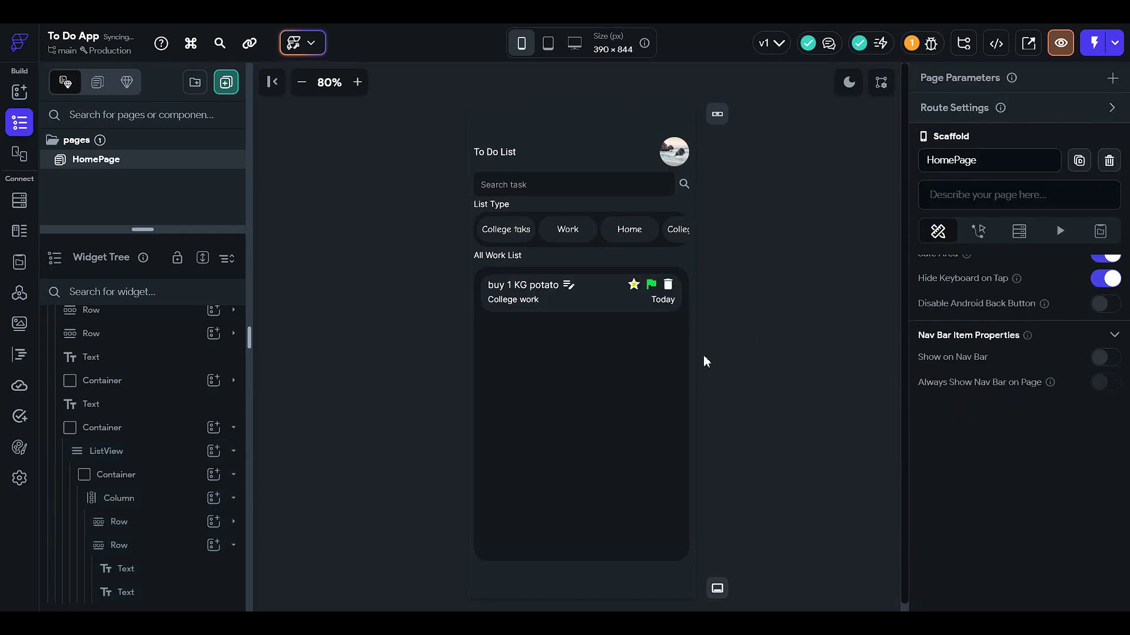
Change the text color of the College work text in the task card to the Secondary Text theme color
{"action": "left_click", "coordinate": [519, 301]}
{"action": "scroll", "coordinate": [1034, 454], "scroll_direction": "down", "scroll_amount": 3}
{"action": "left_click", "coordinate": [1034, 463]}
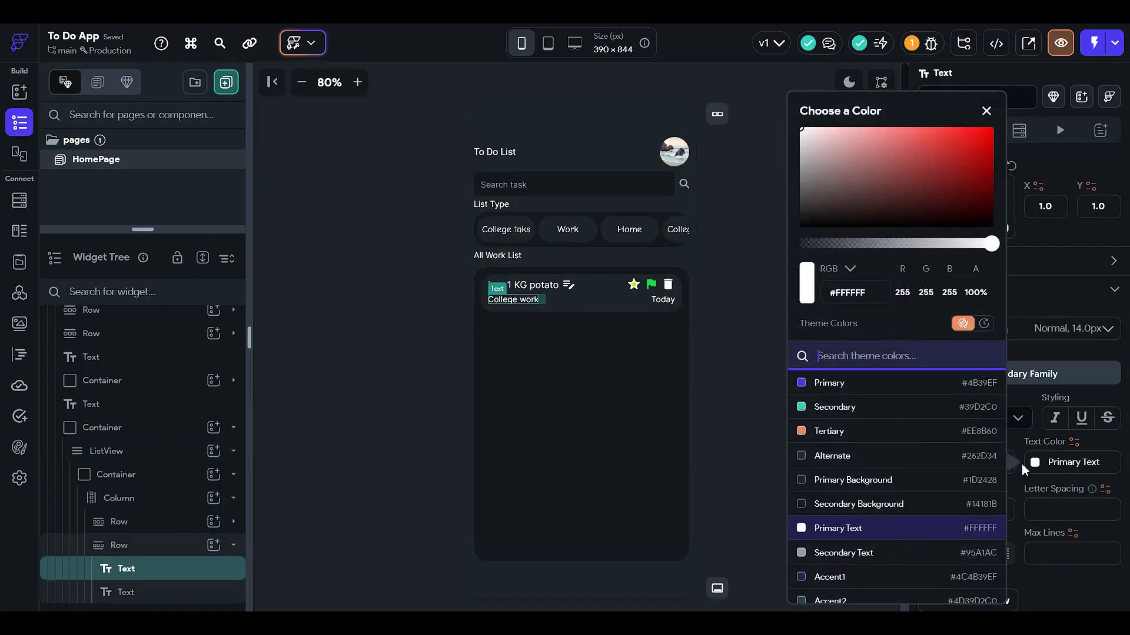
{"action": "left_click", "coordinate": [890, 554]}
{"action": "left_click", "coordinate": [1058, 434]}
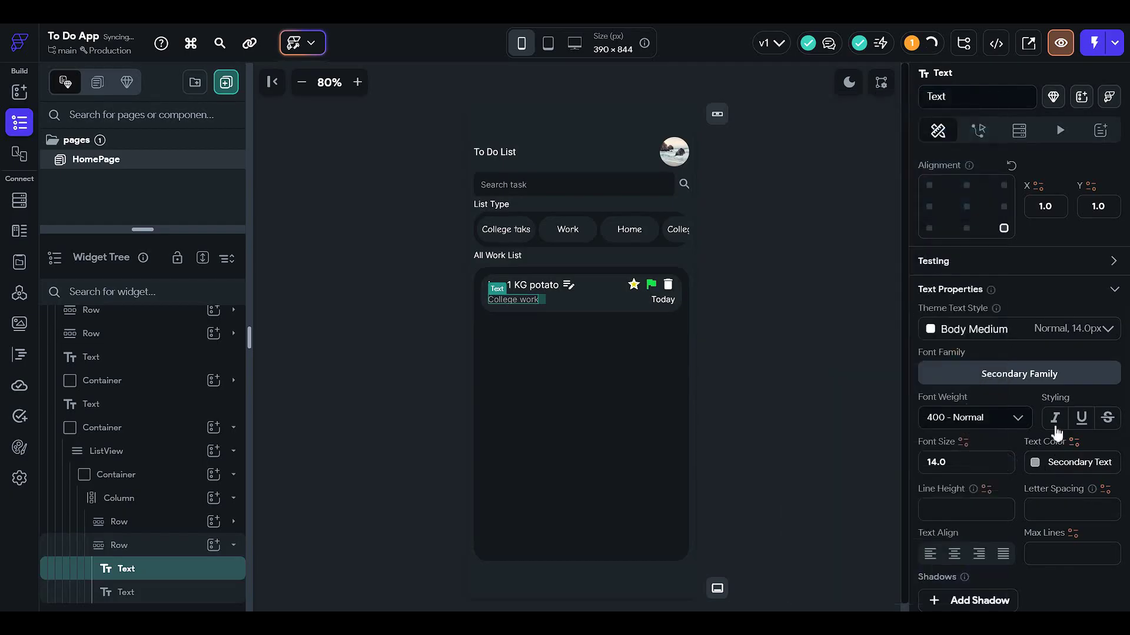
Apply the Secondary Text theme color to the Today text in the task card's lower row
{"action": "left_click", "coordinate": [670, 300]}
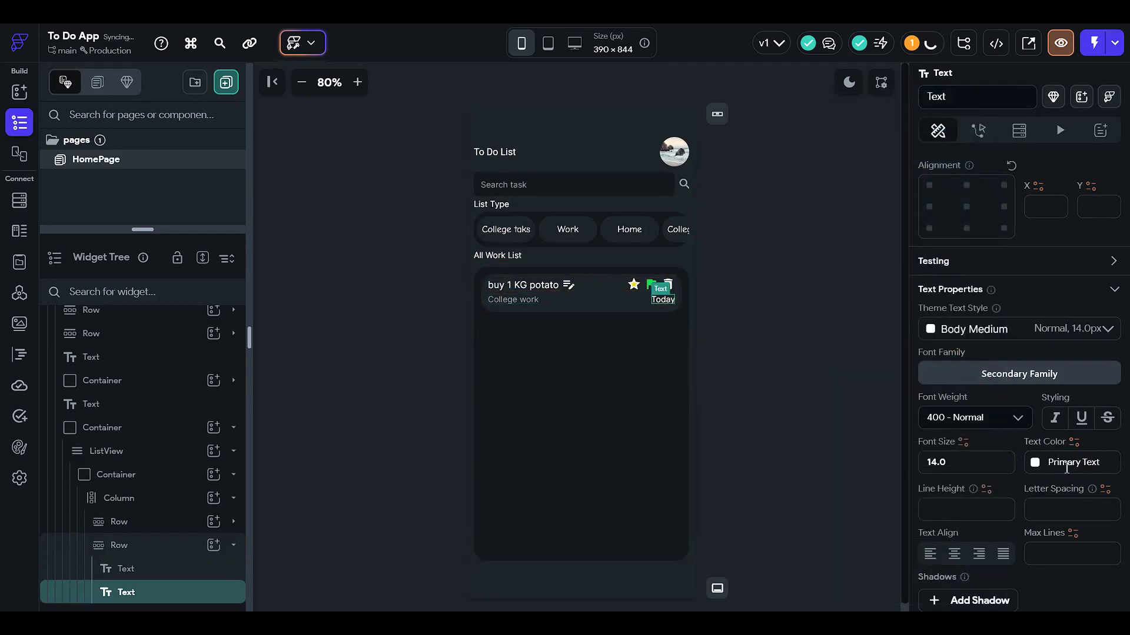
{"action": "left_click", "coordinate": [1033, 465]}
{"action": "left_click", "coordinate": [882, 576]}
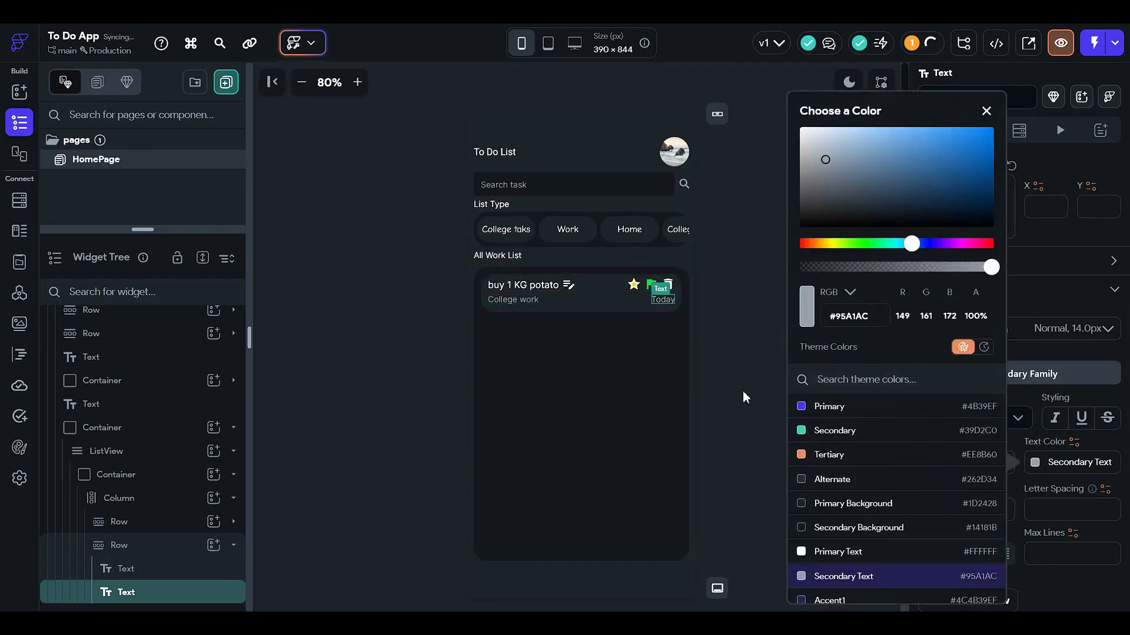
{"action": "left_click", "coordinate": [745, 397]}
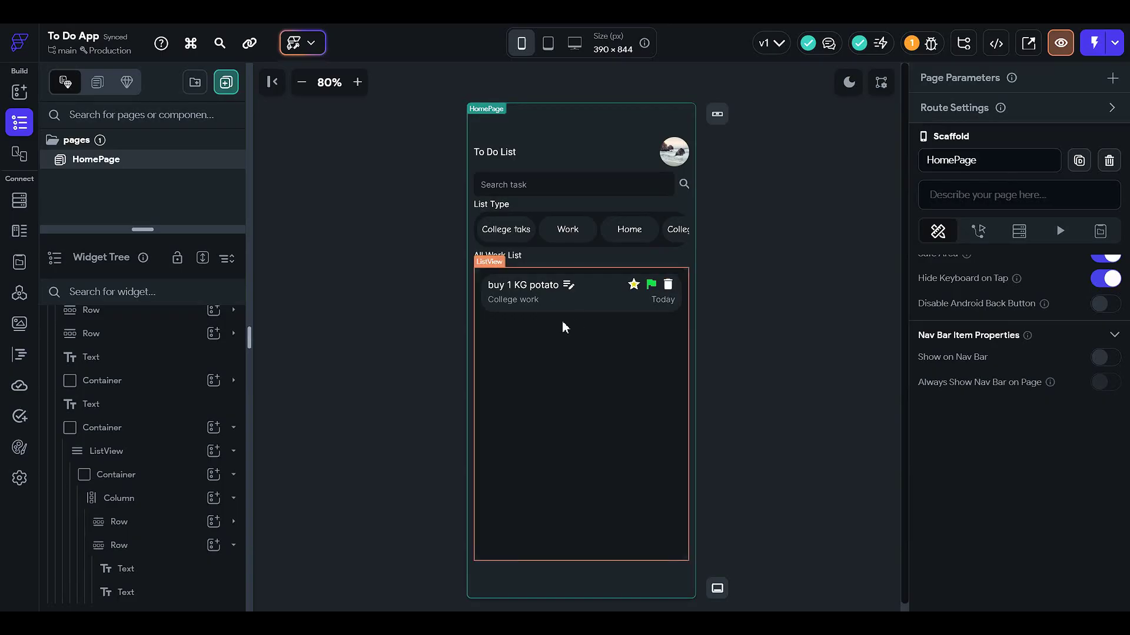
{"action": "left_click", "coordinate": [539, 283]}
{"action": "left_click", "coordinate": [733, 318]}
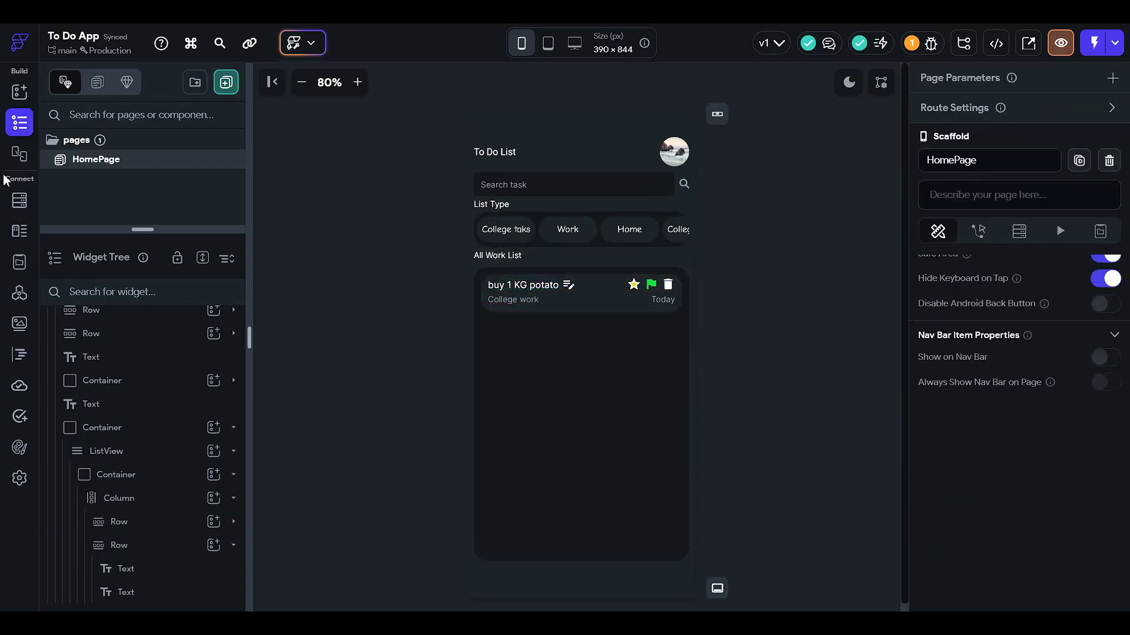
Add a PostDescription field of data type String to the Firestore user collection
{"action": "left_click", "coordinate": [19, 200]}
{"action": "left_click", "coordinate": [417, 294]}
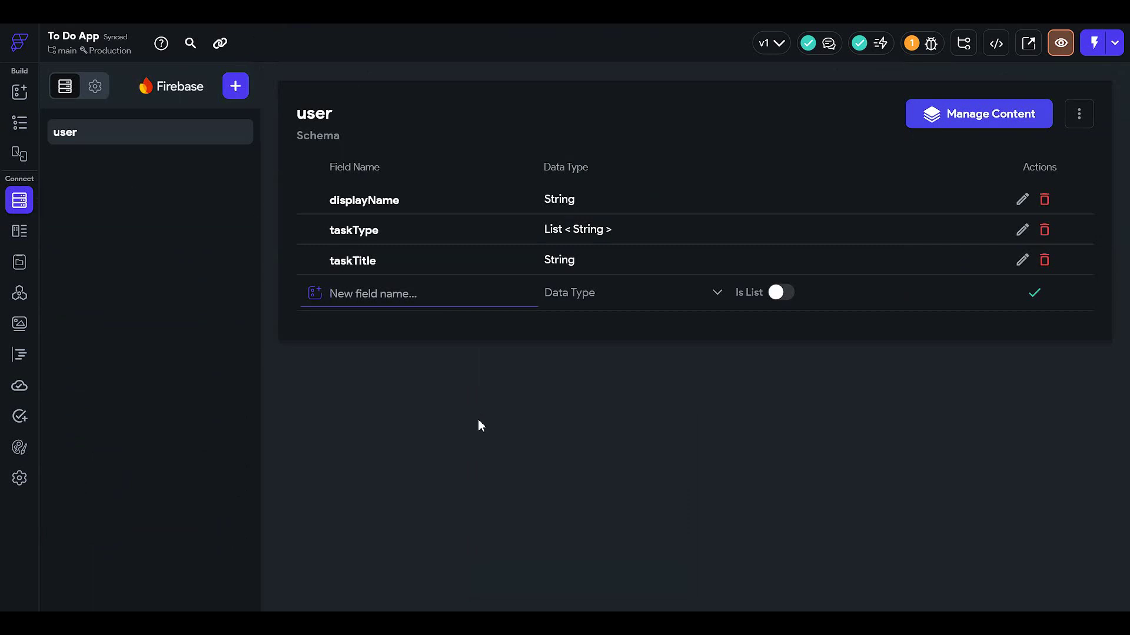
{"action": "type", "text": "PostDescription"}
{"action": "left_click", "coordinate": [559, 303]}
{"action": "left_click", "coordinate": [593, 201]}
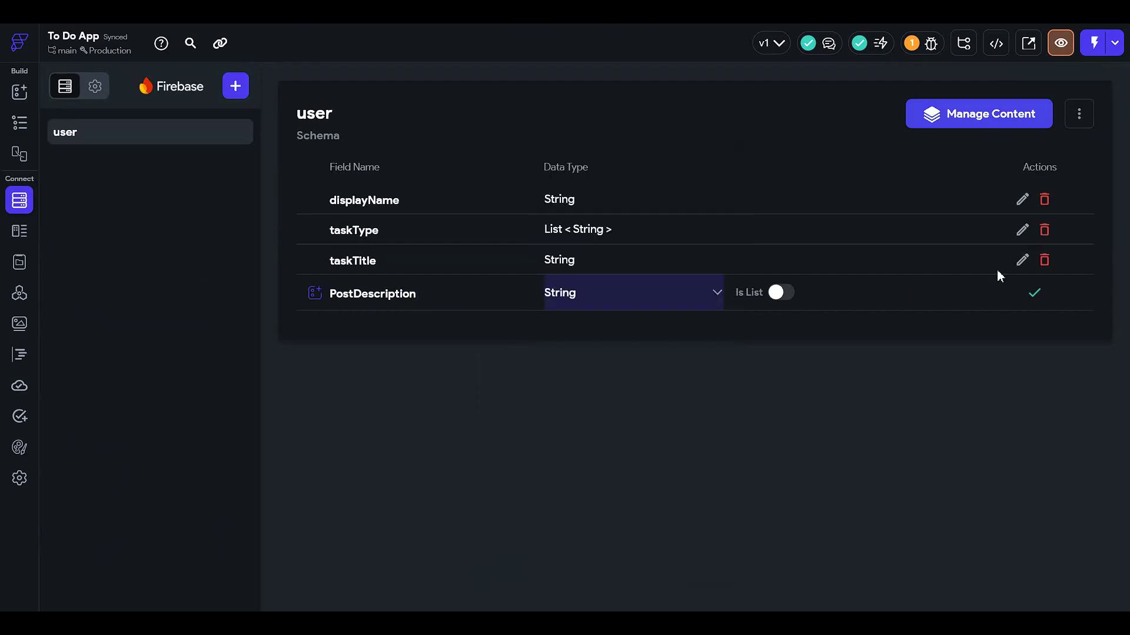
{"action": "left_click", "coordinate": [1035, 293]}
Add a taskTIme field of data type Date Time to the user collection
{"action": "left_click", "coordinate": [390, 323]}
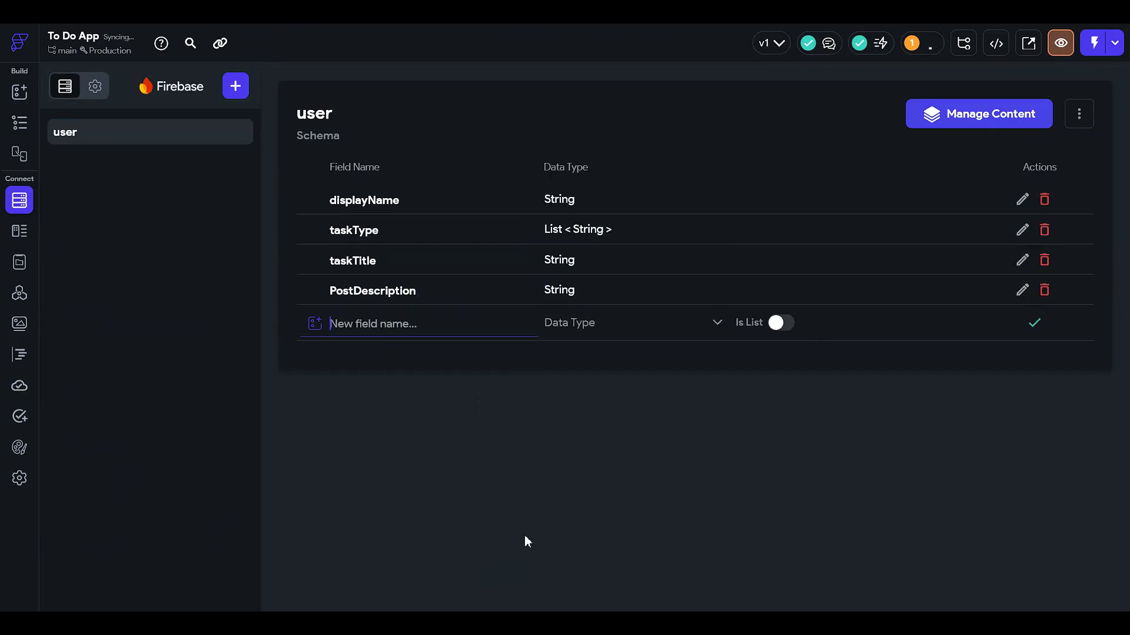
{"action": "type", "text": "task"}
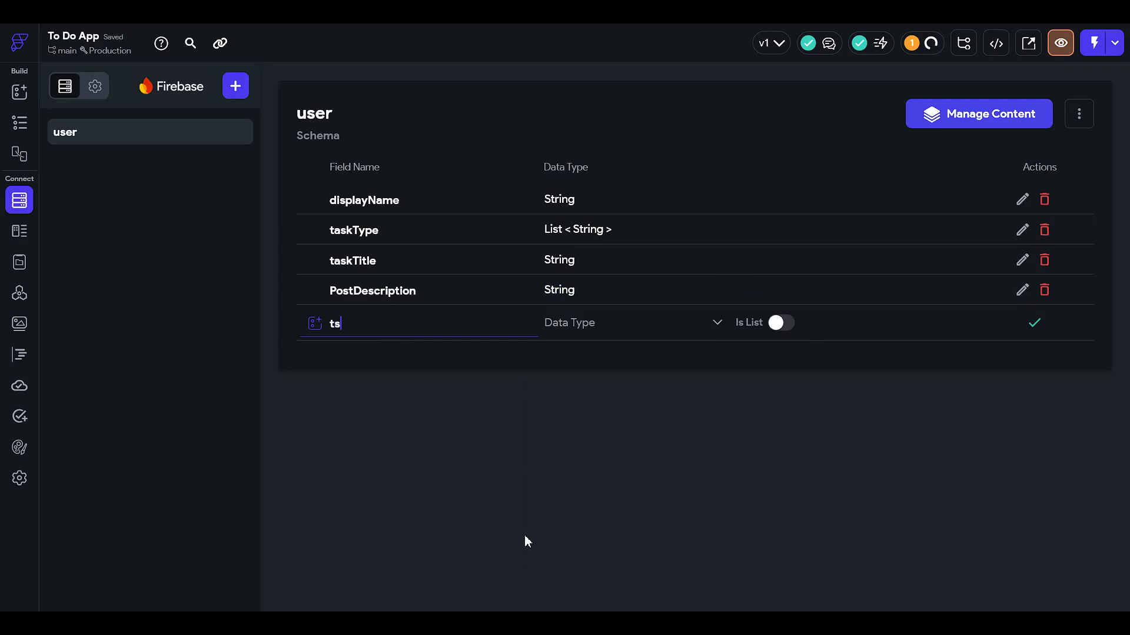
{"action": "type", "text": "Time"}
{"action": "left_click", "coordinate": [631, 341]}
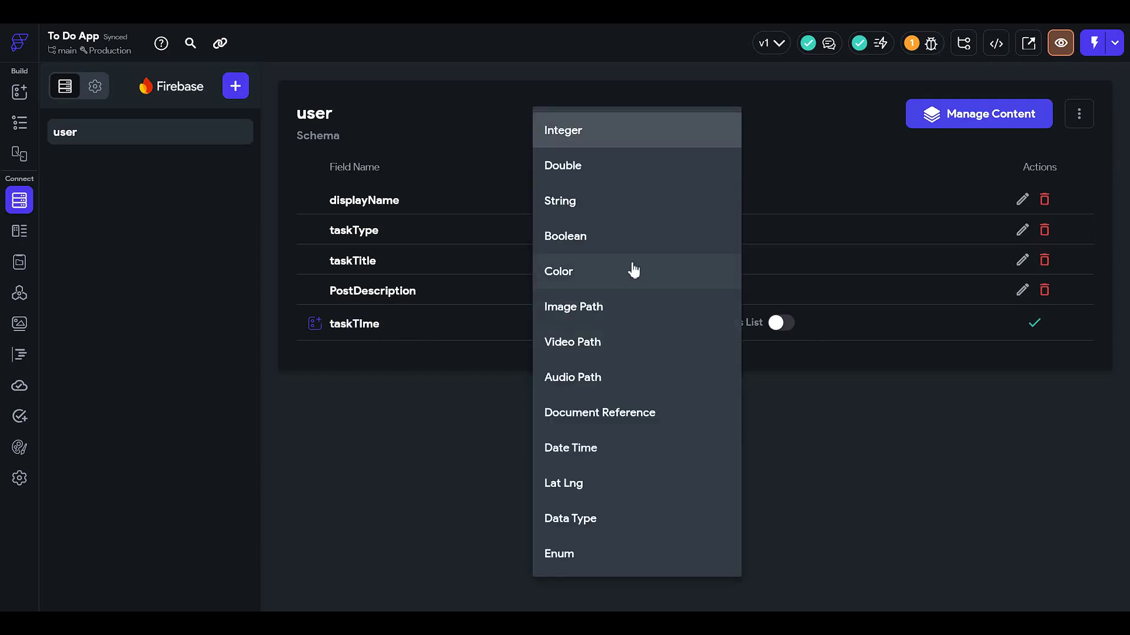
{"action": "left_click", "coordinate": [622, 450]}
{"action": "left_click", "coordinate": [1035, 323]}
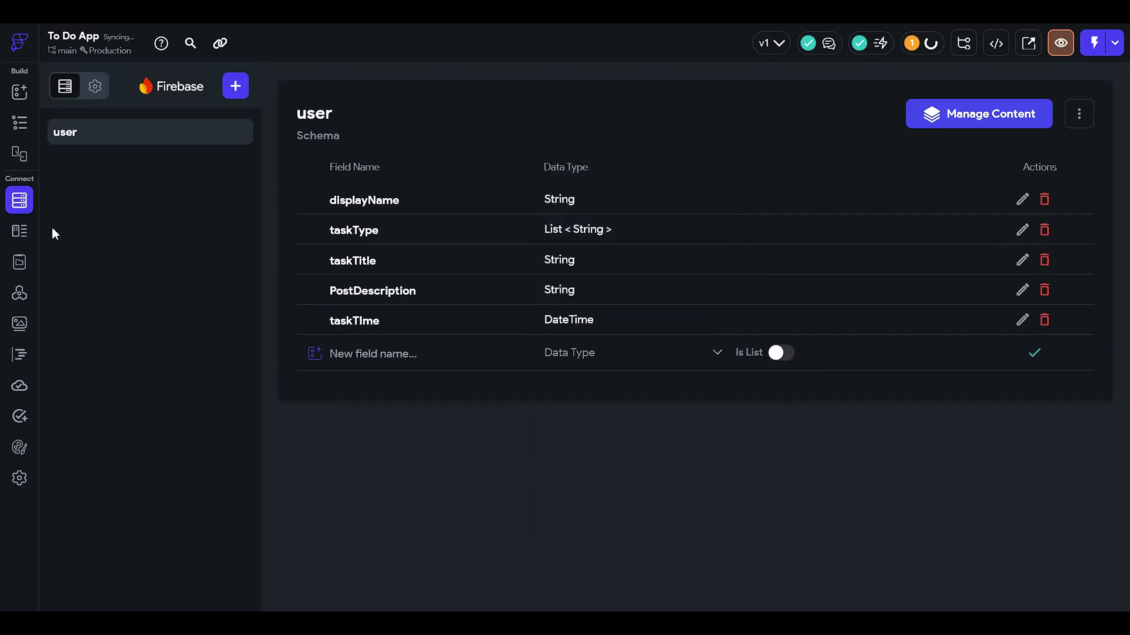
Add an important field of data type Boolean to the user collection
{"action": "left_click", "coordinate": [413, 353]}
{"action": "type", "text": "important"}
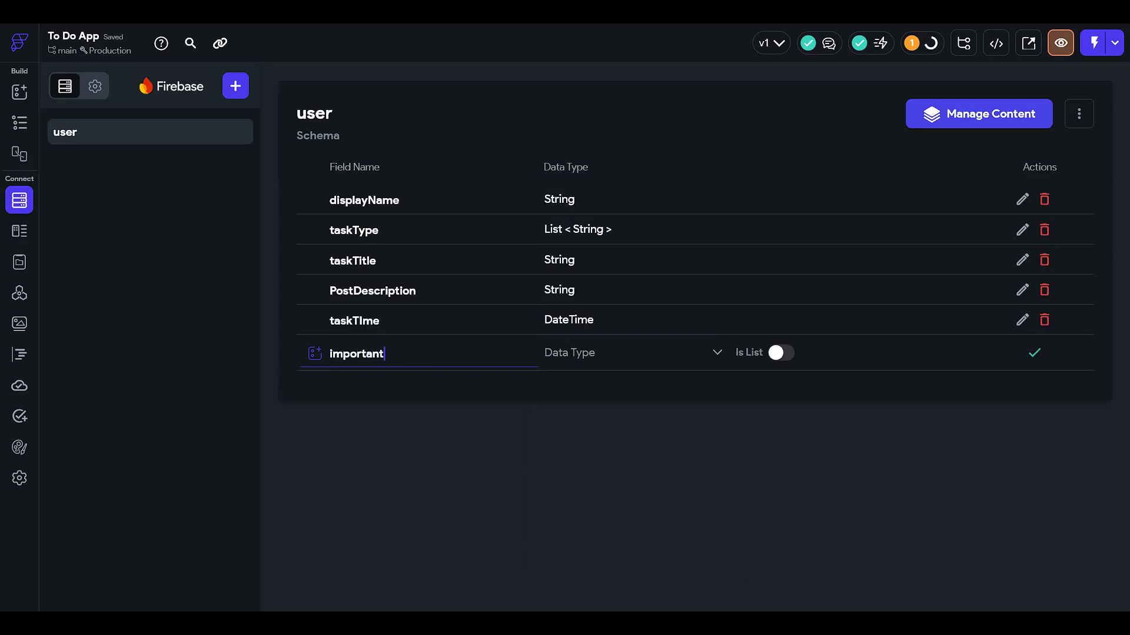
{"action": "left_click", "coordinate": [631, 360]}
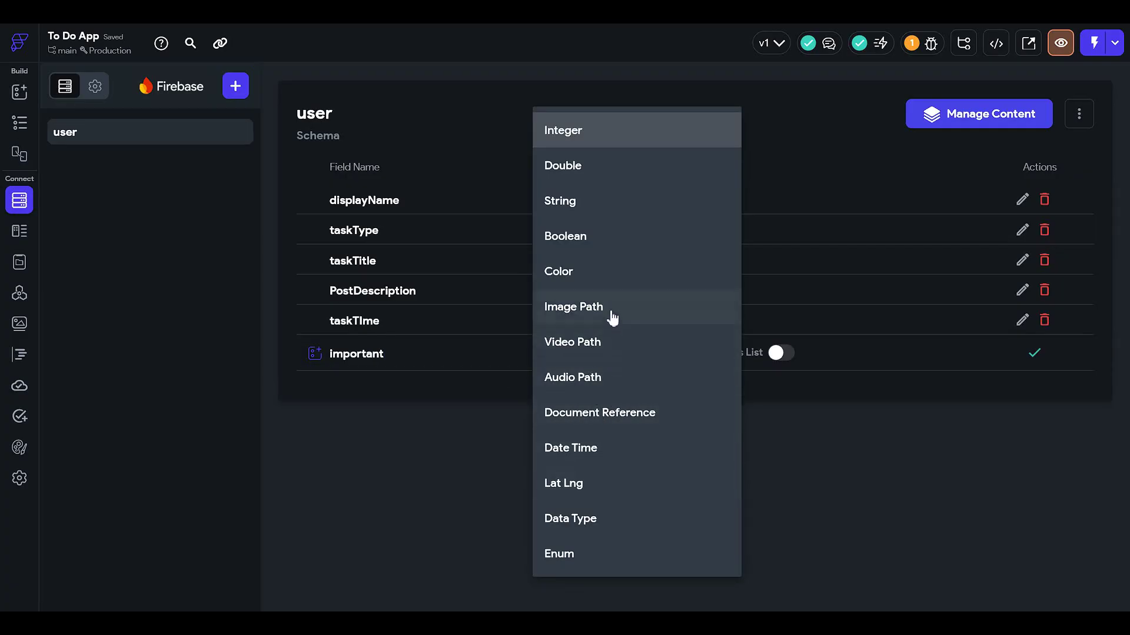
{"action": "left_click", "coordinate": [605, 237]}
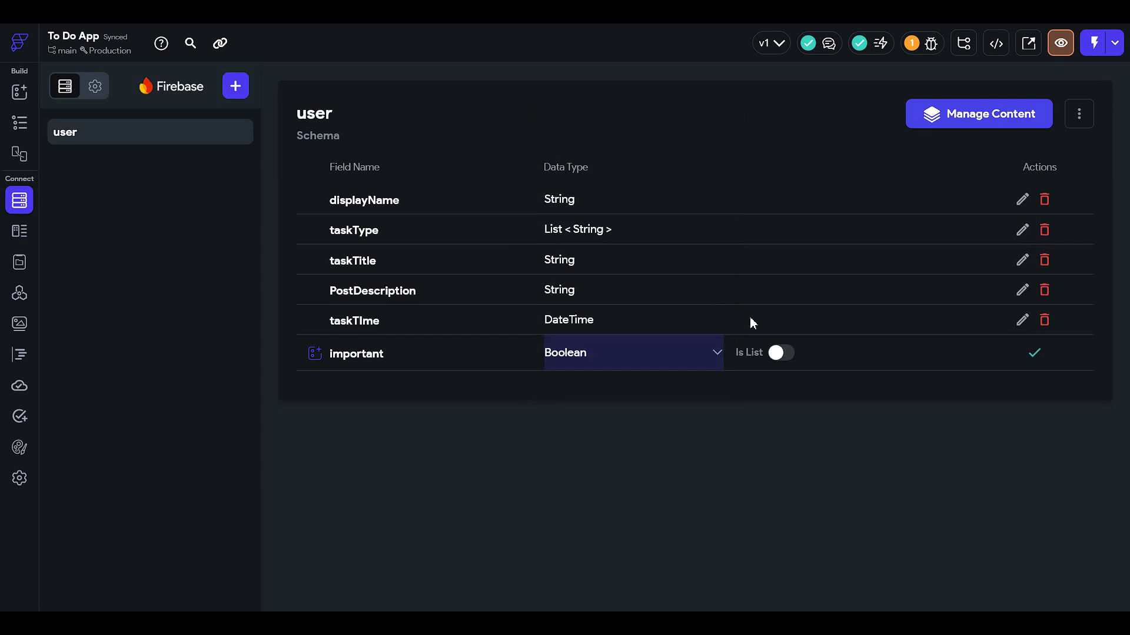
{"action": "left_click", "coordinate": [1034, 353]}
{"action": "left_click", "coordinate": [28, 124]}
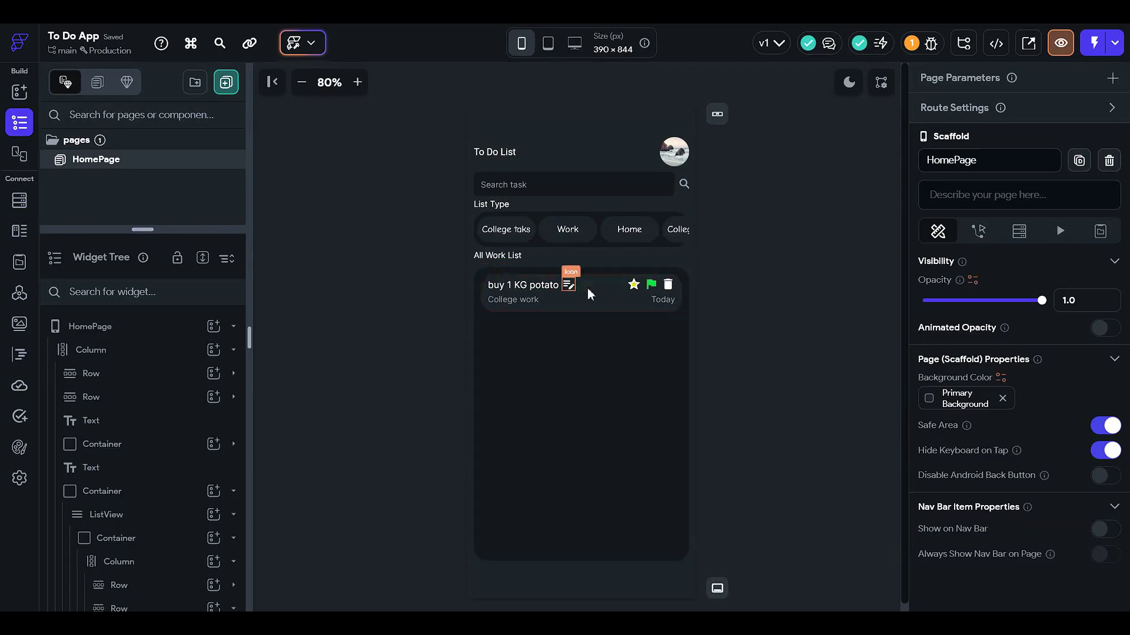
{"action": "left_click", "coordinate": [501, 302]}
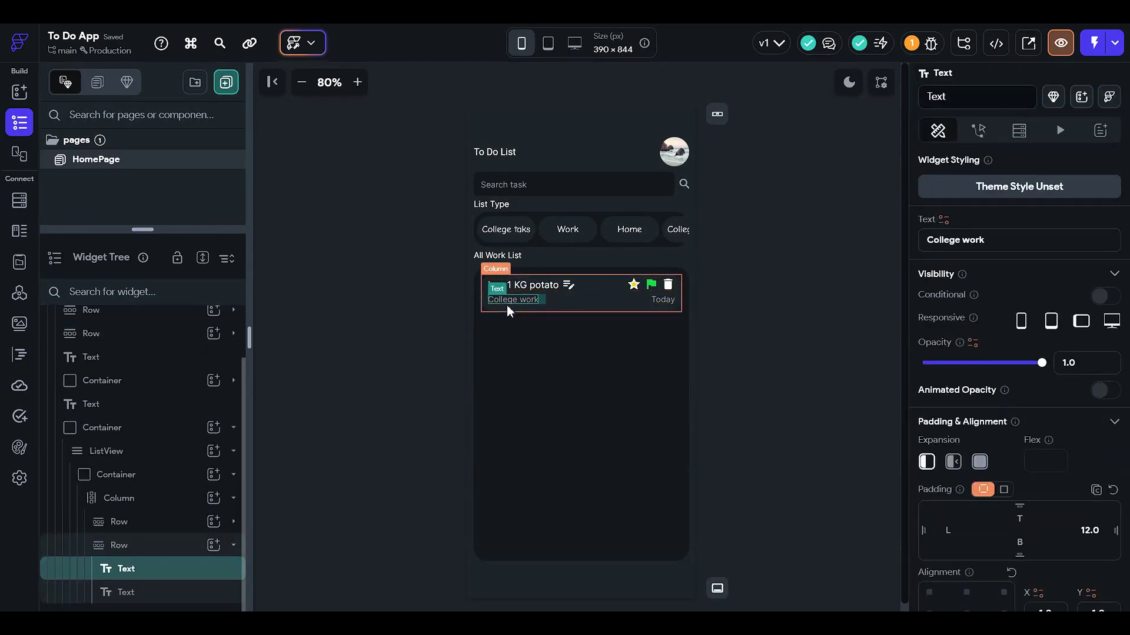
{"action": "left_click", "coordinate": [398, 361]}
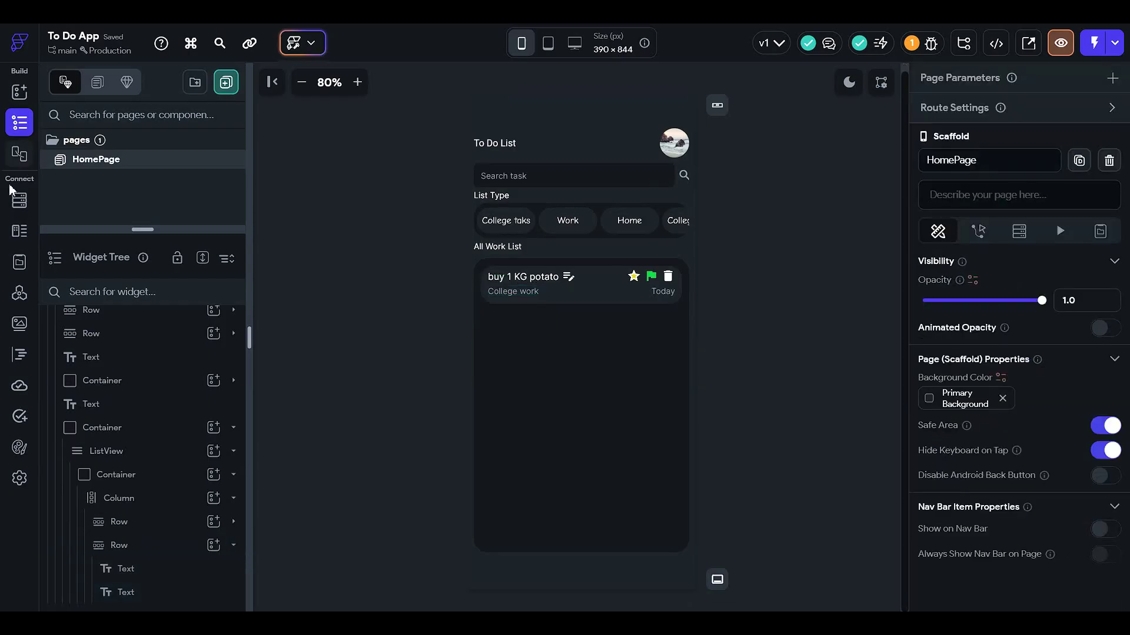
Duplicate the Firestore user collection as a new collection named TaskBook
{"action": "left_click", "coordinate": [19, 200]}
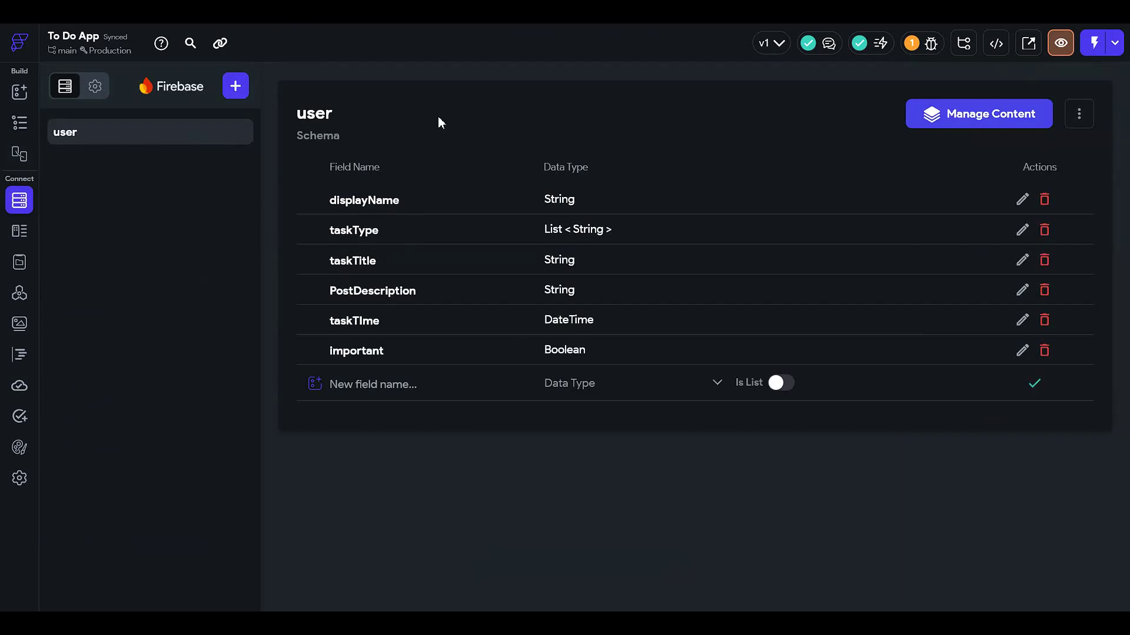
{"action": "left_click", "coordinate": [1073, 113]}
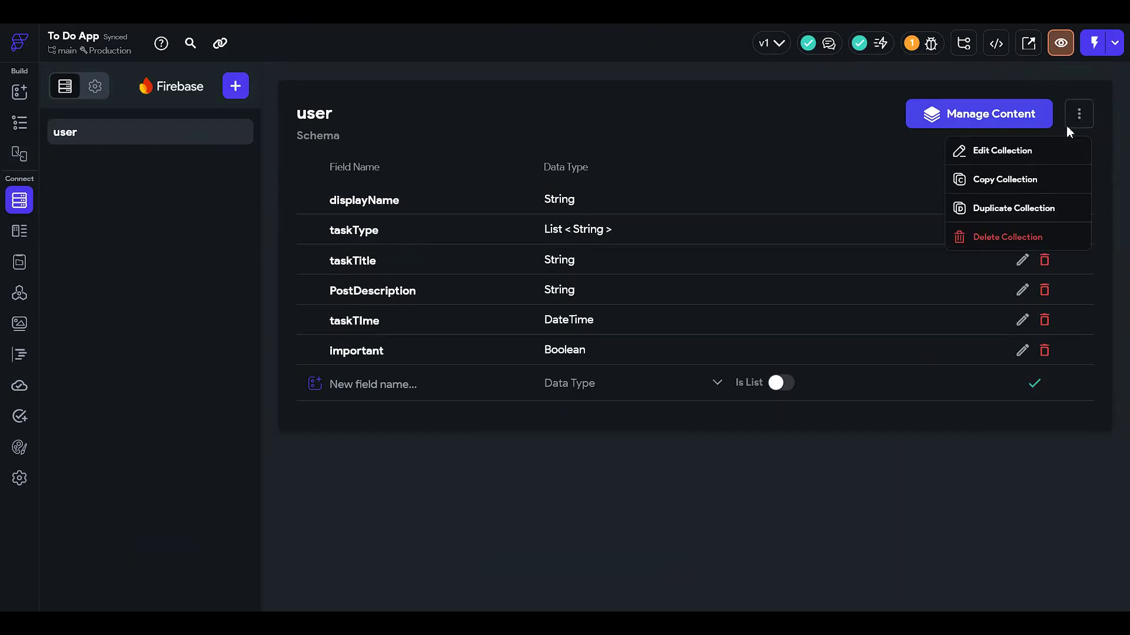
{"action": "left_click", "coordinate": [978, 209]}
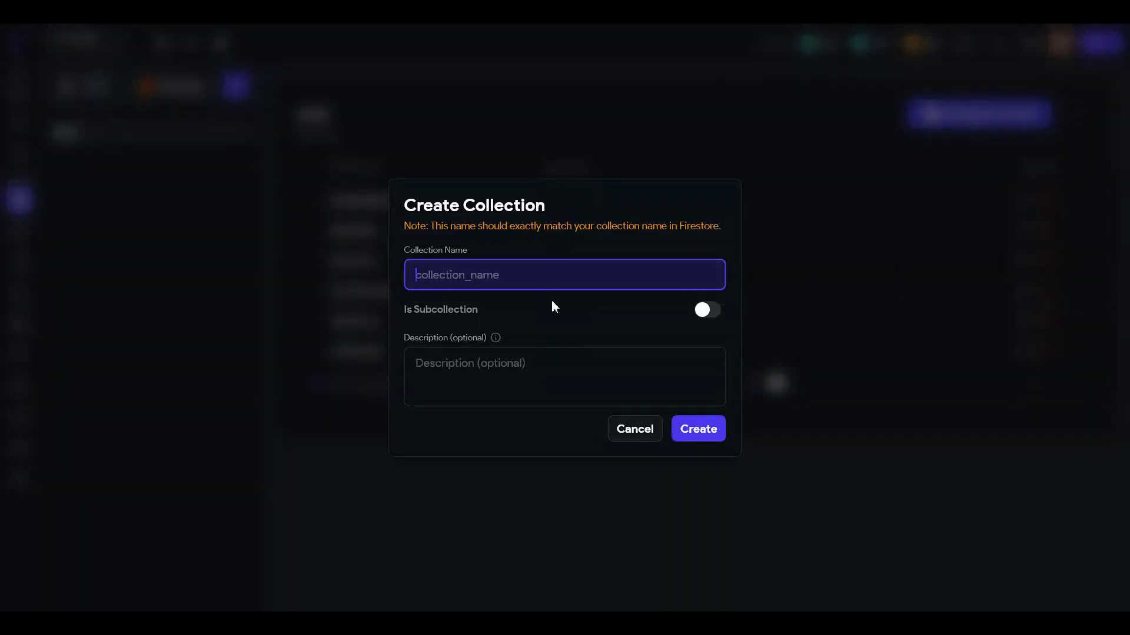
{"action": "type", "text": "TaskBook"}
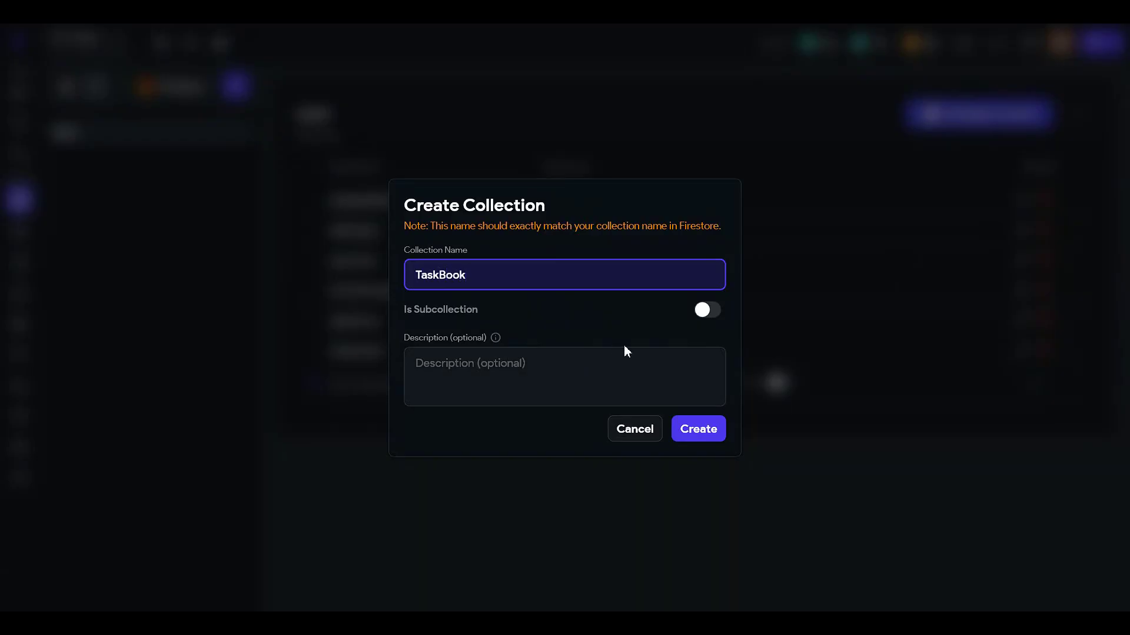
{"action": "left_click", "coordinate": [704, 436]}
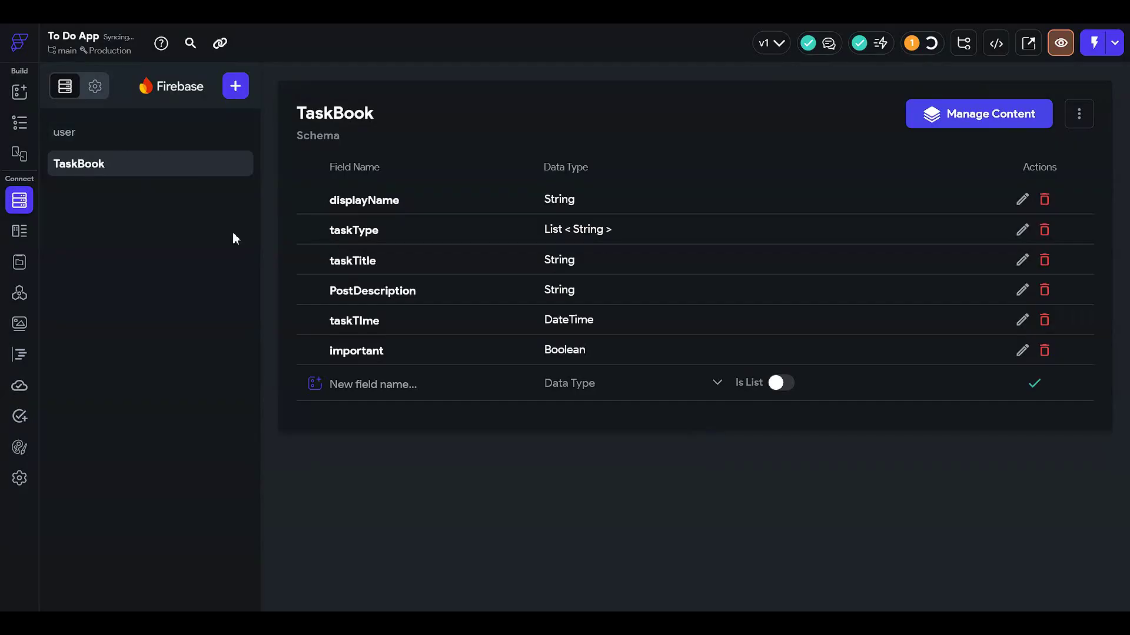
{"action": "left_click", "coordinate": [174, 136]}
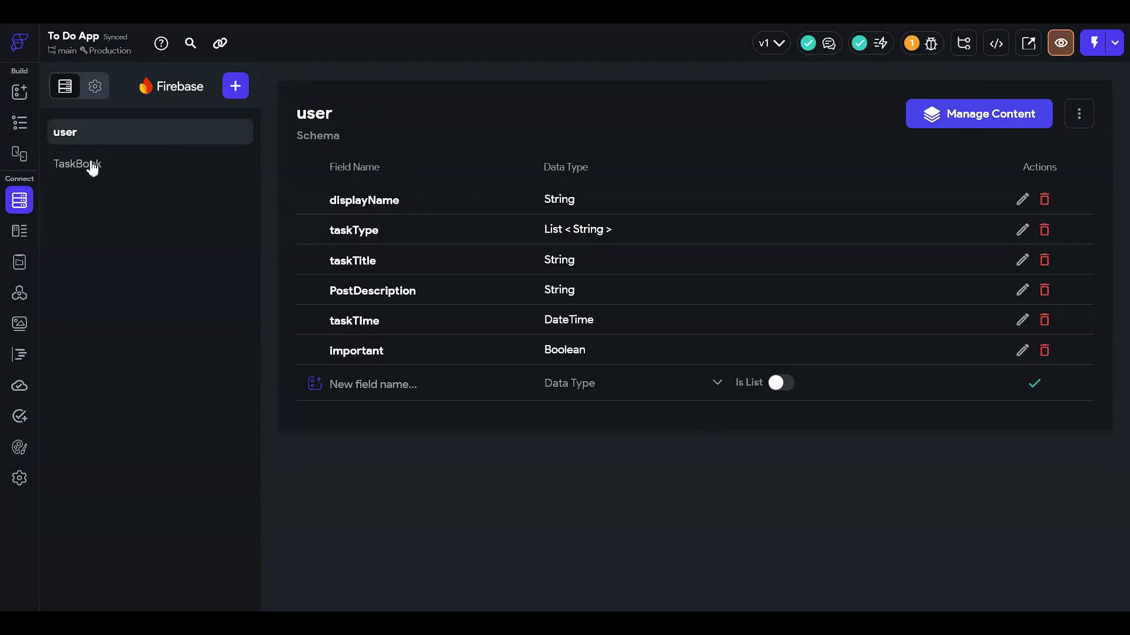
{"action": "left_click", "coordinate": [118, 164]}
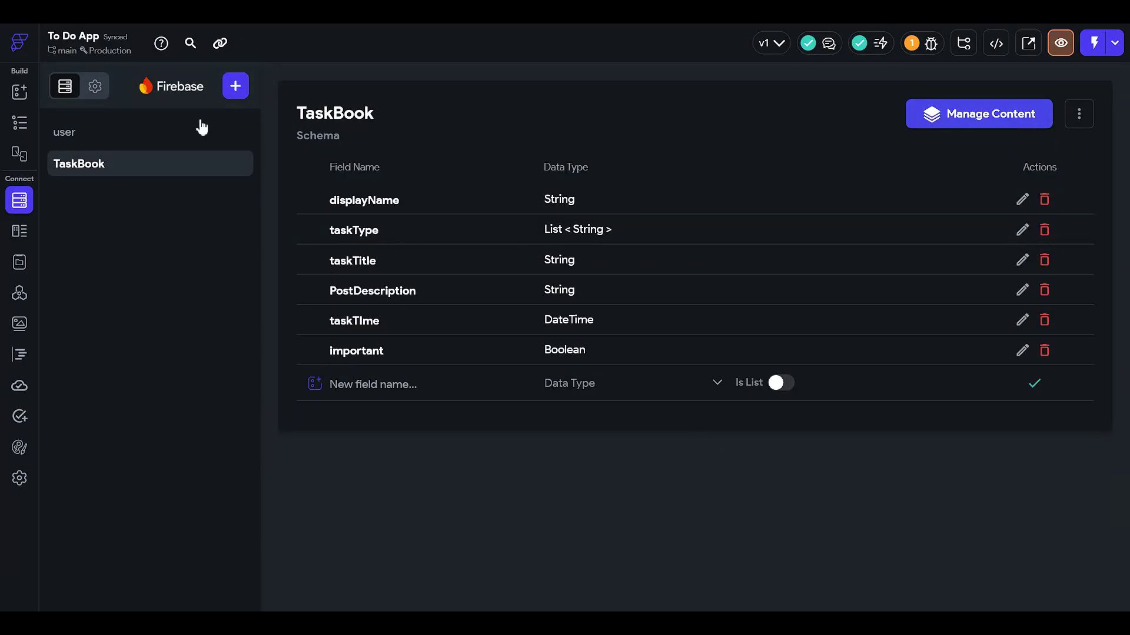
Add a userRef field of data type Document Reference to the User collection in the TaskBook schema
{"action": "left_click", "coordinate": [345, 395]}
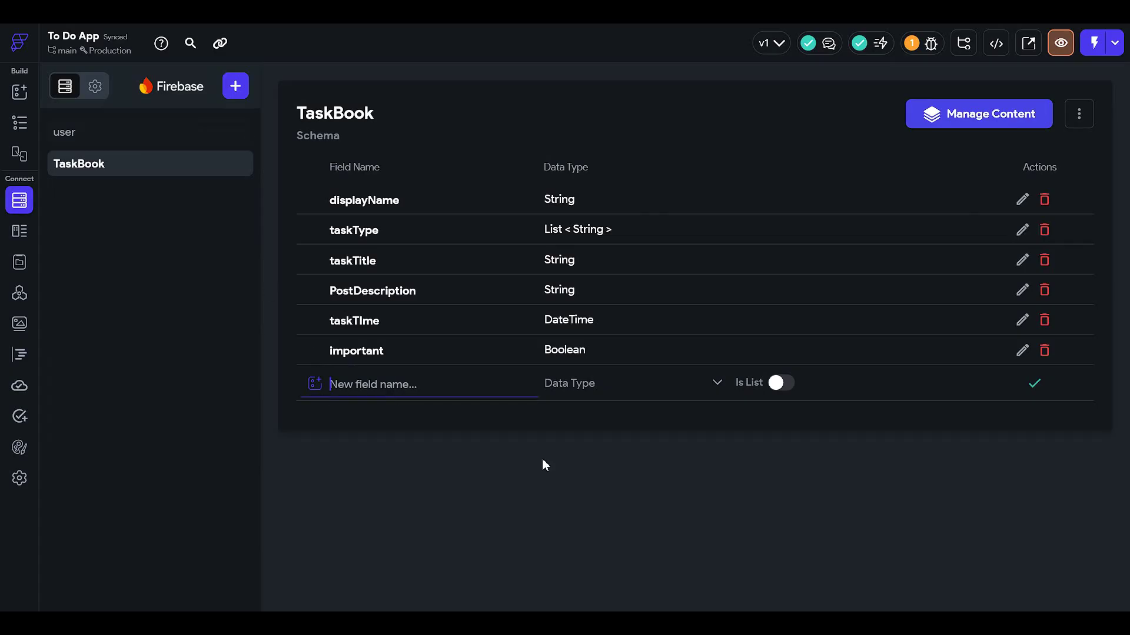
{"action": "type", "text": "userRef"}
{"action": "left_click", "coordinate": [611, 383]}
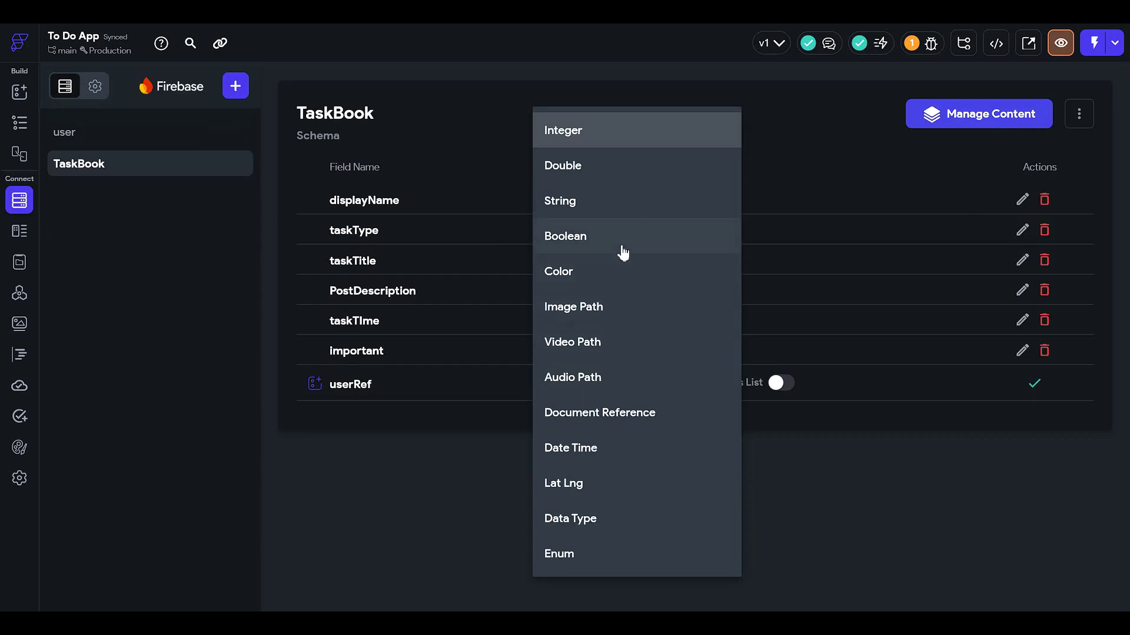
{"action": "left_click", "coordinate": [647, 415]}
{"action": "left_click", "coordinate": [839, 384]}
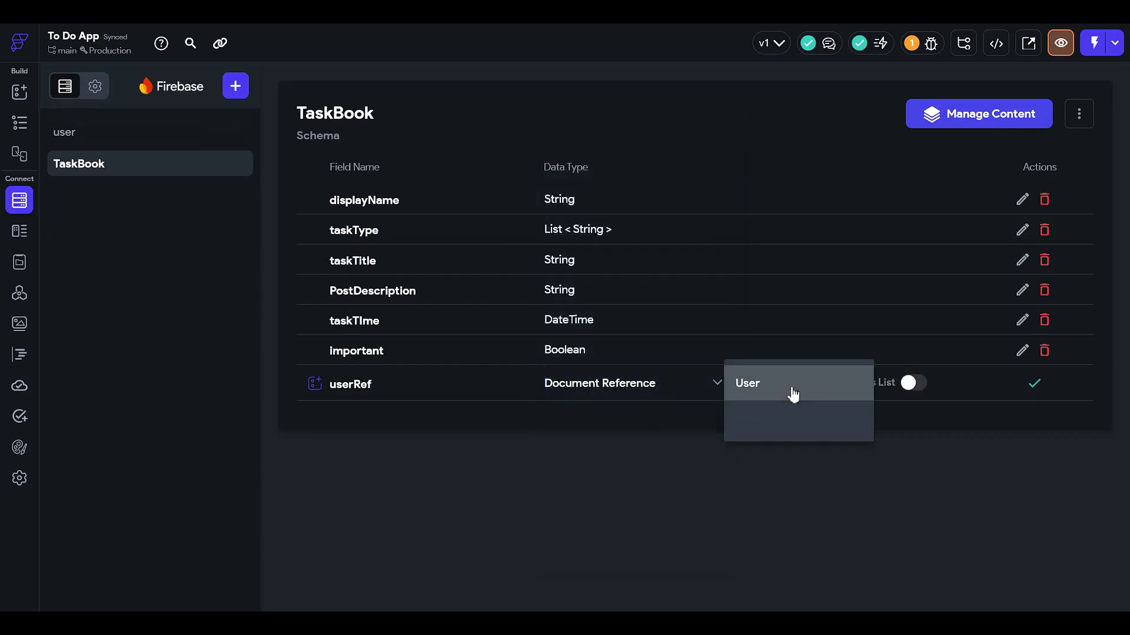
{"action": "left_click", "coordinate": [788, 390]}
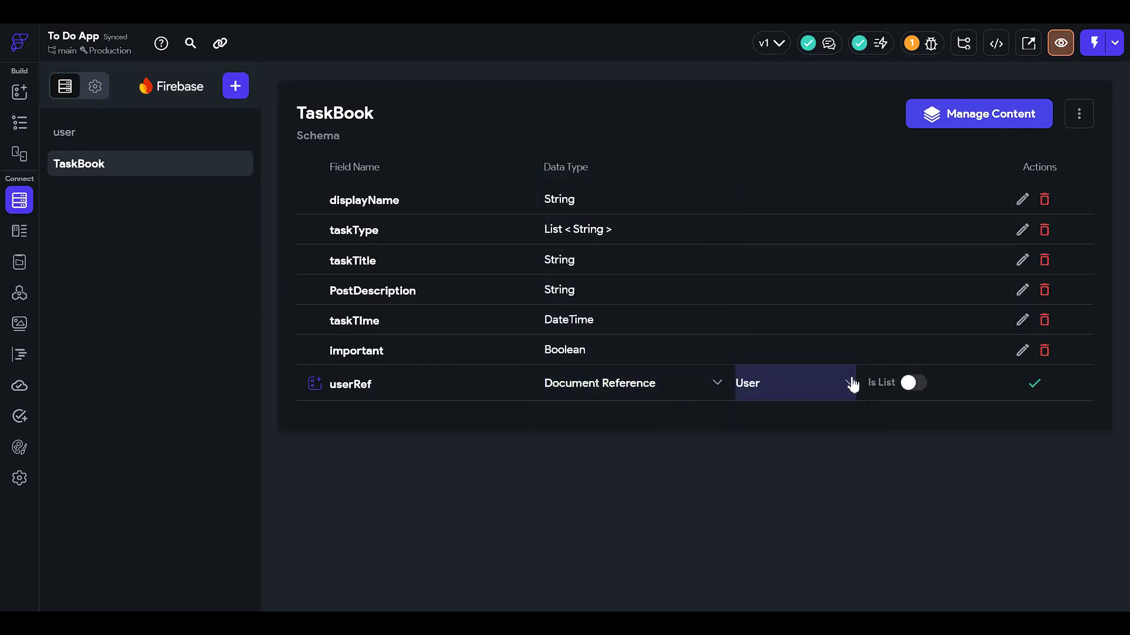
{"action": "left_click", "coordinate": [1034, 383]}
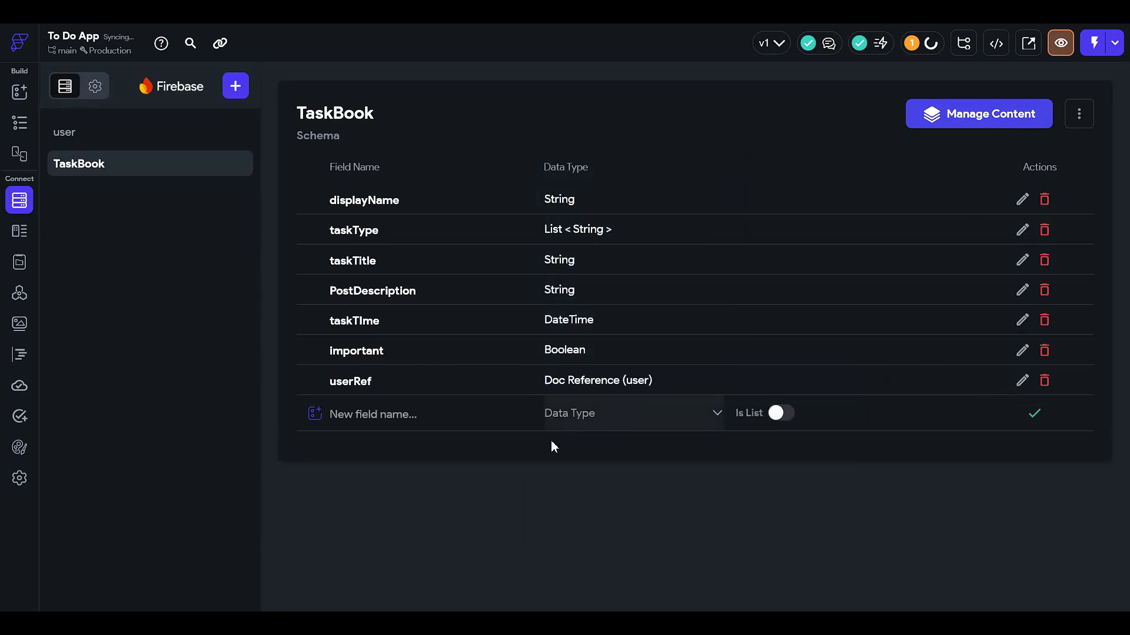
{"action": "left_click", "coordinate": [141, 136]}
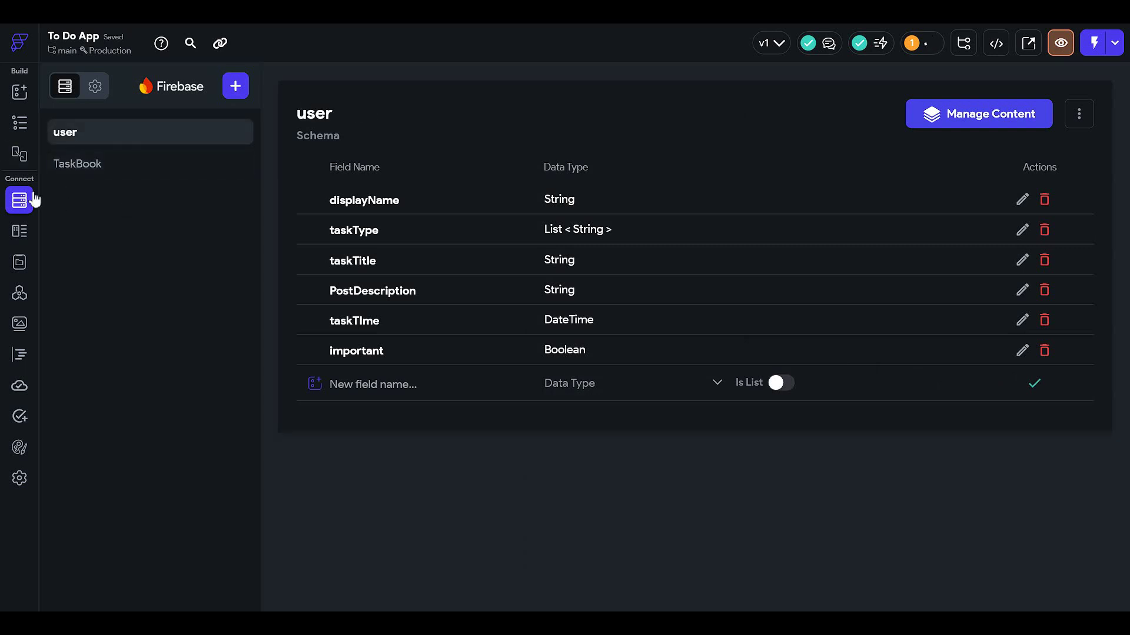
{"action": "left_click", "coordinate": [20, 124]}
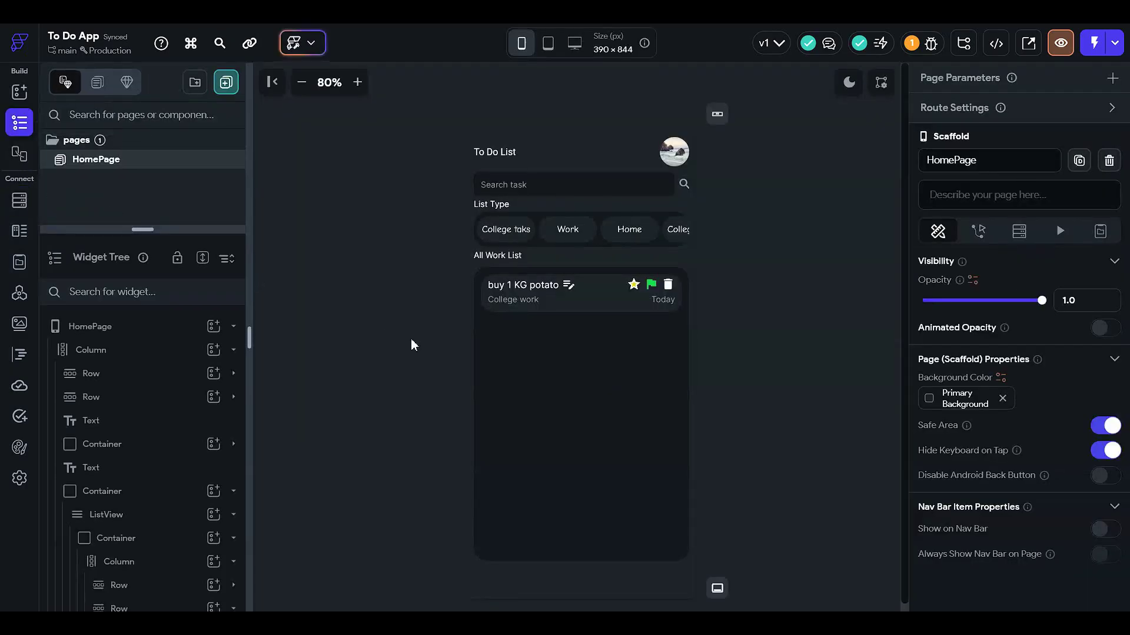
{"action": "left_click", "coordinate": [19, 200]}
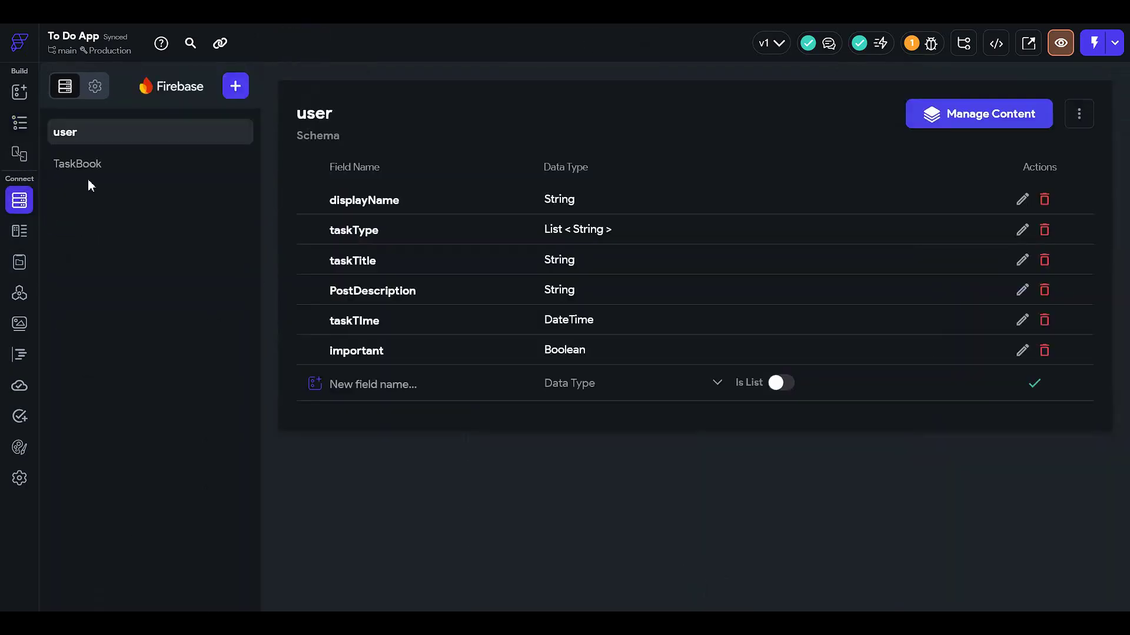
Review the app settings for App Details, Nav Bar & App Bar, Walkthroughs, Collaboration, Firebase and Languages
{"action": "left_click", "coordinate": [20, 478]}
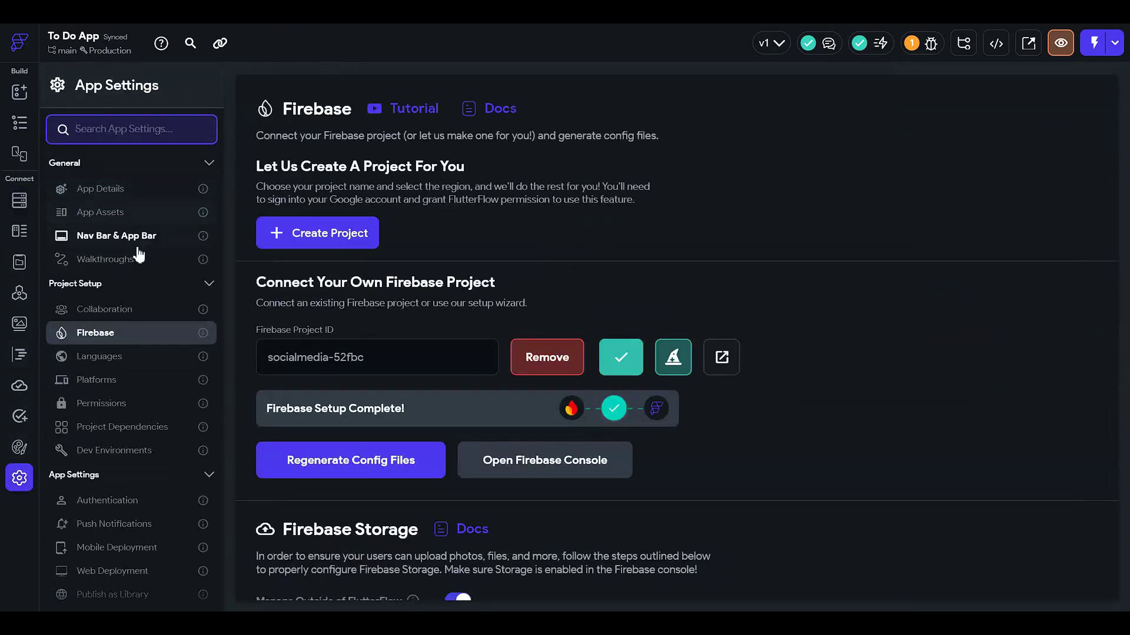
{"action": "left_click", "coordinate": [134, 190]}
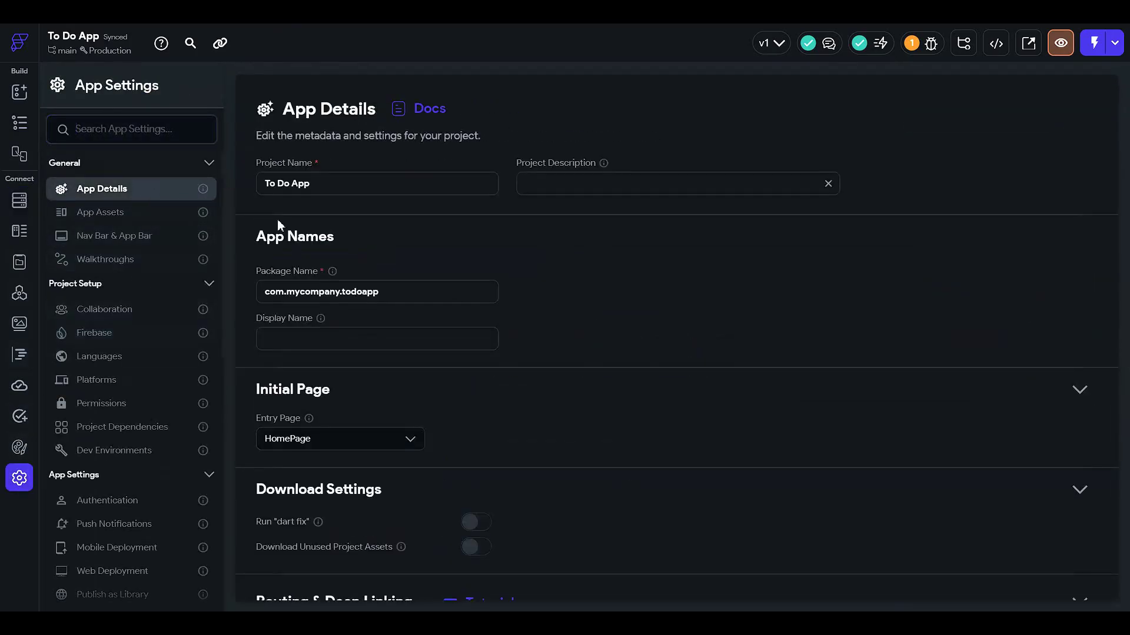
{"action": "scroll", "coordinate": [277, 219], "scroll_direction": "down", "scroll_amount": 5}
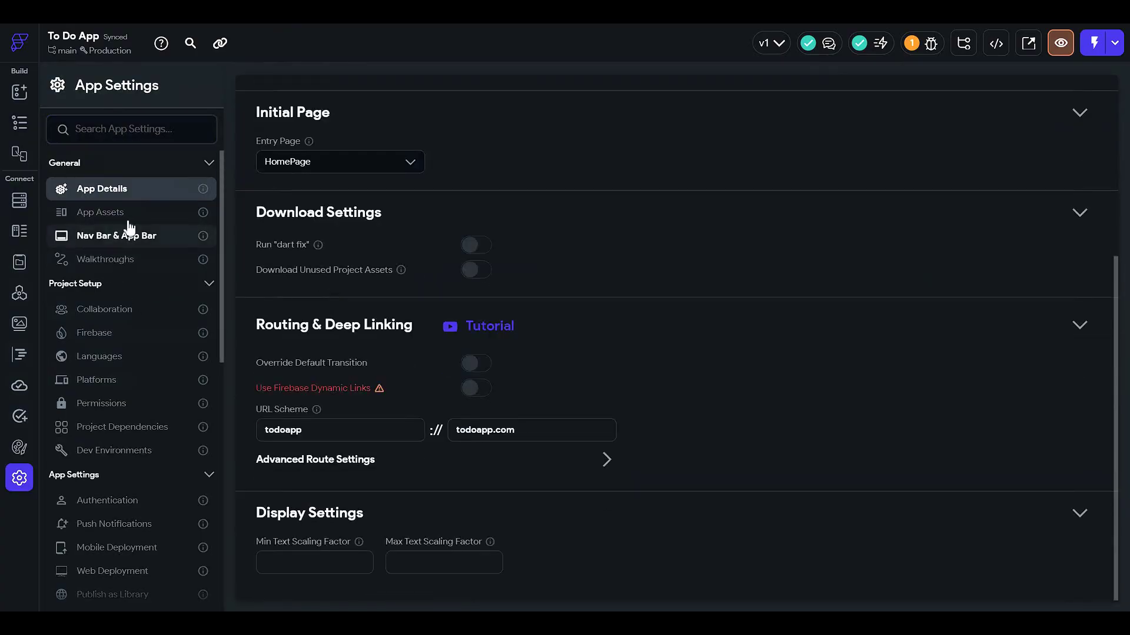
{"action": "left_click", "coordinate": [121, 217]}
{"action": "left_click", "coordinate": [146, 239]}
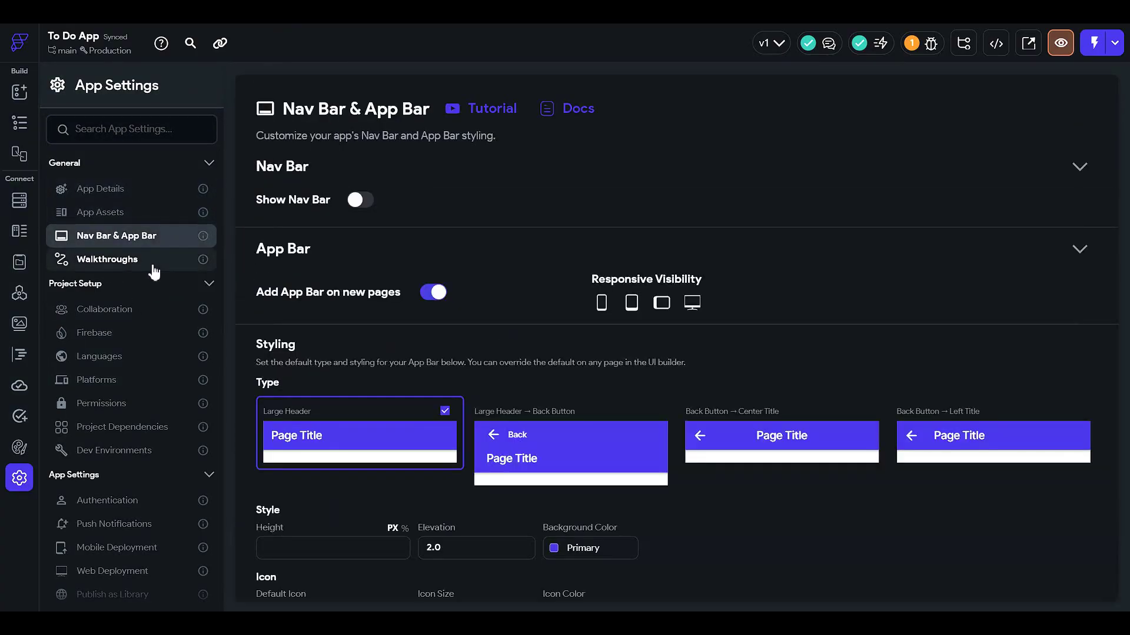
{"action": "left_click", "coordinate": [154, 265]}
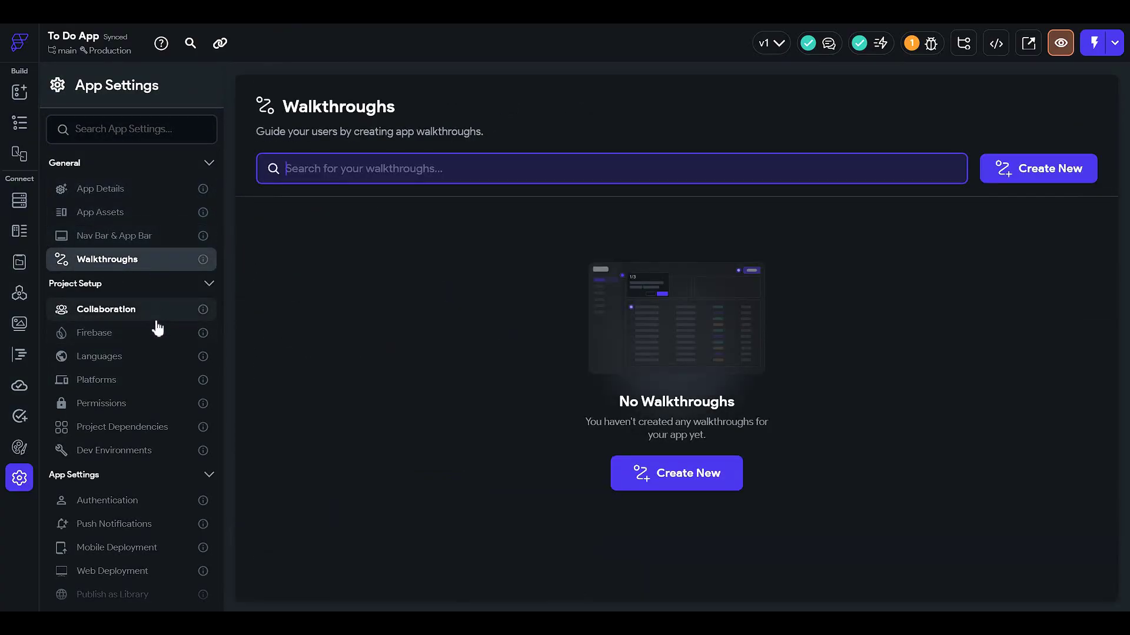
{"action": "left_click", "coordinate": [156, 319]}
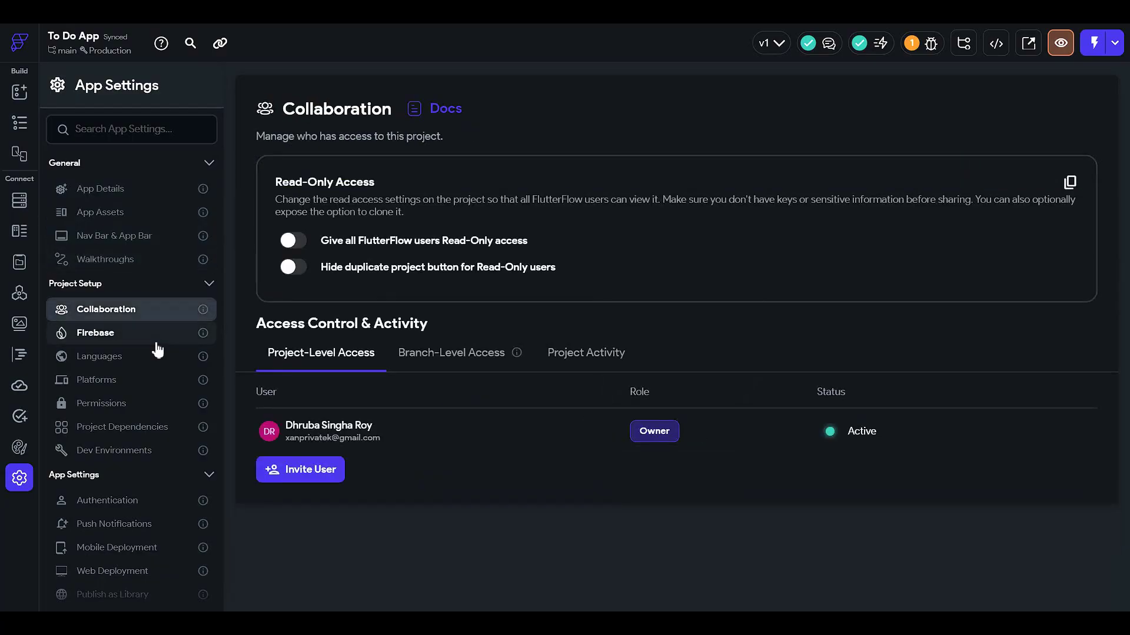
{"action": "left_click", "coordinate": [154, 336]}
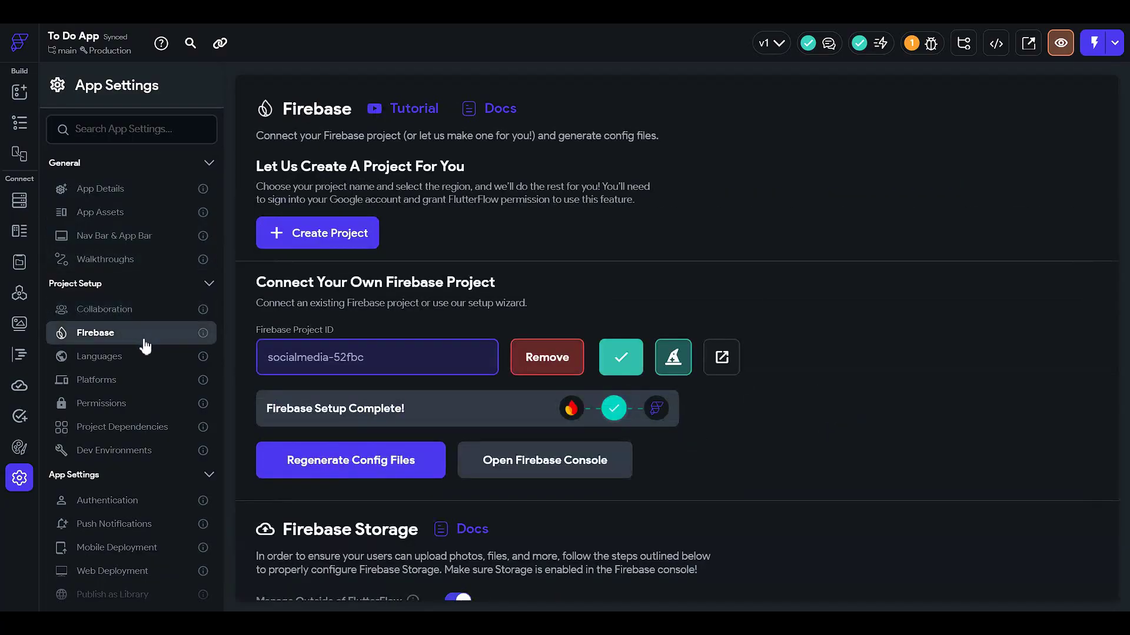
{"action": "left_click", "coordinate": [154, 363]}
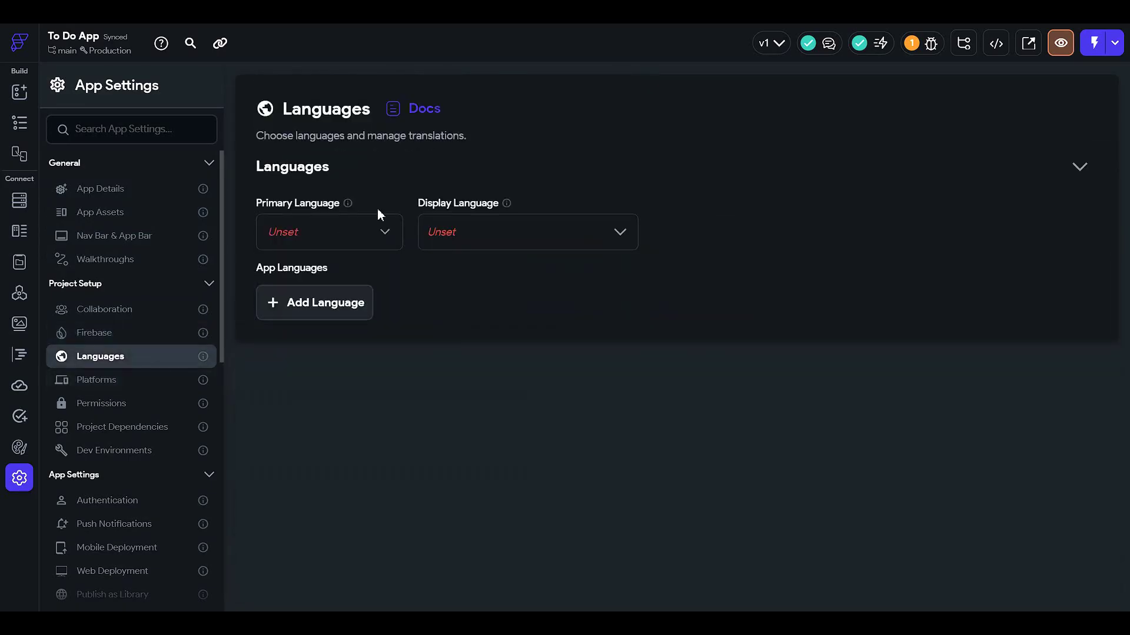
{"action": "left_click", "coordinate": [368, 233]}
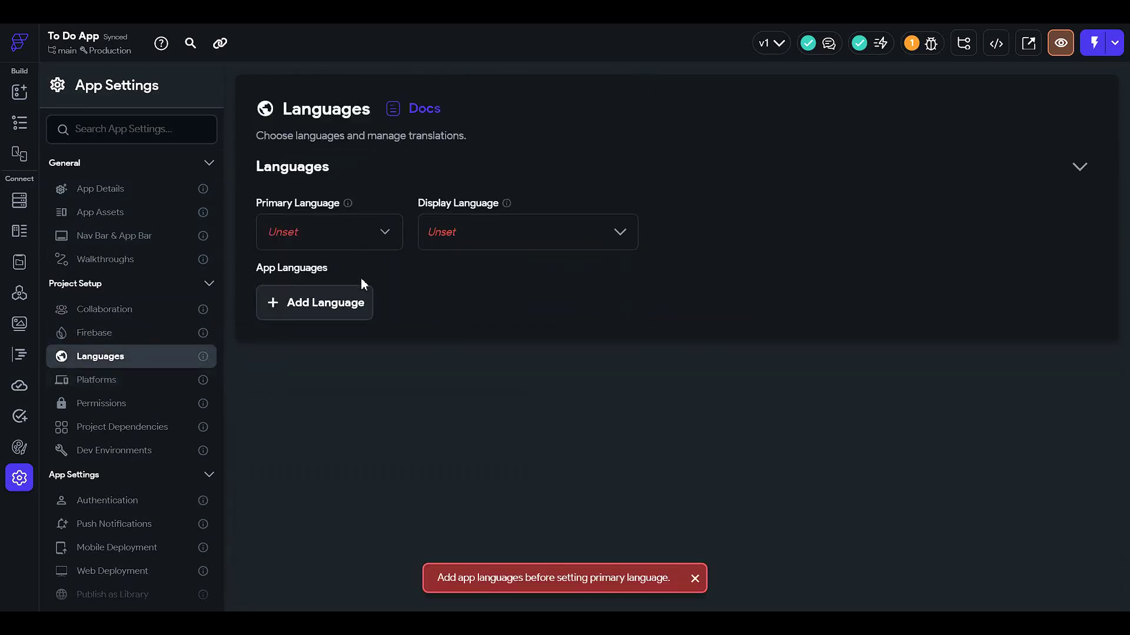
{"action": "left_click", "coordinate": [482, 232]}
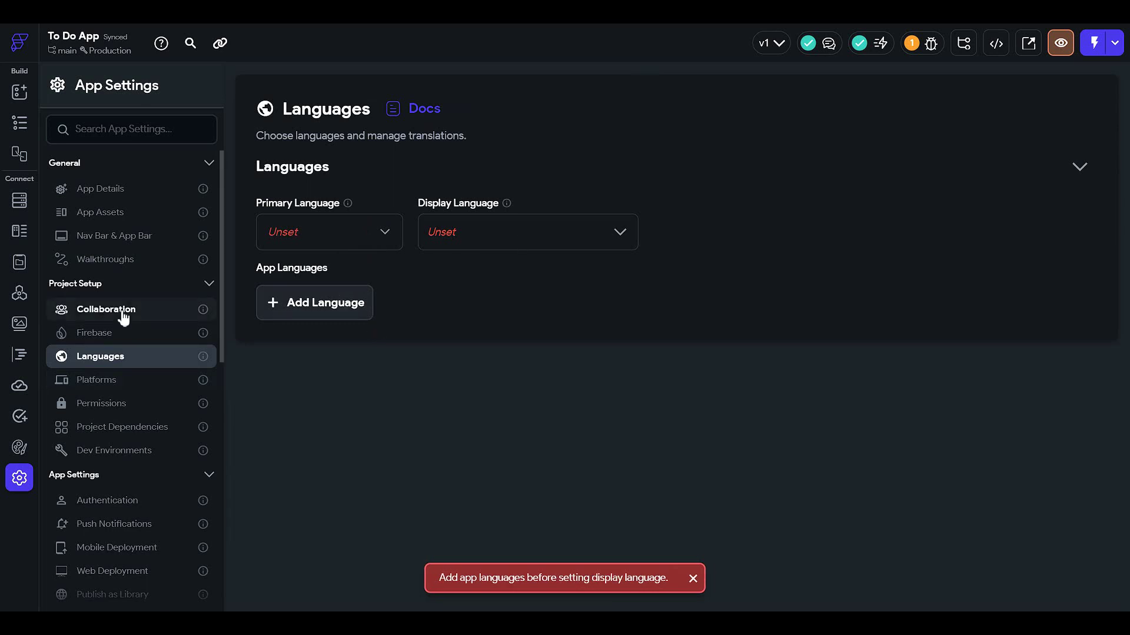
{"action": "left_click", "coordinate": [129, 390]}
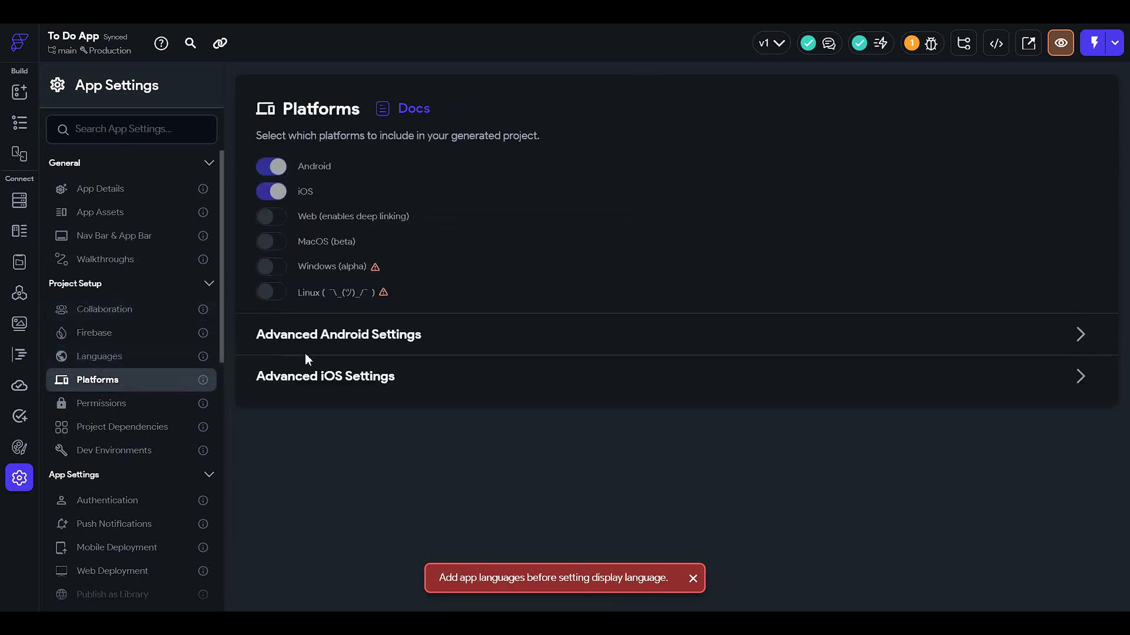
{"action": "left_click", "coordinate": [266, 218]}
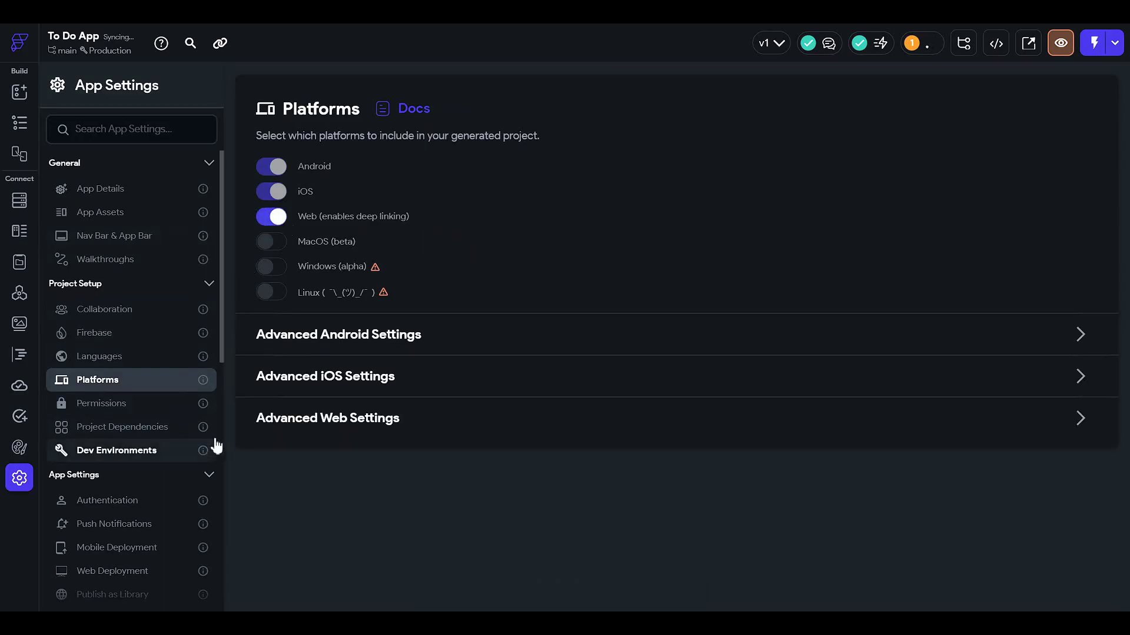
{"action": "left_click", "coordinate": [277, 223]}
Check the app's Authentication settings
{"action": "scroll", "coordinate": [139, 502], "scroll_direction": "down", "scroll_amount": 2}
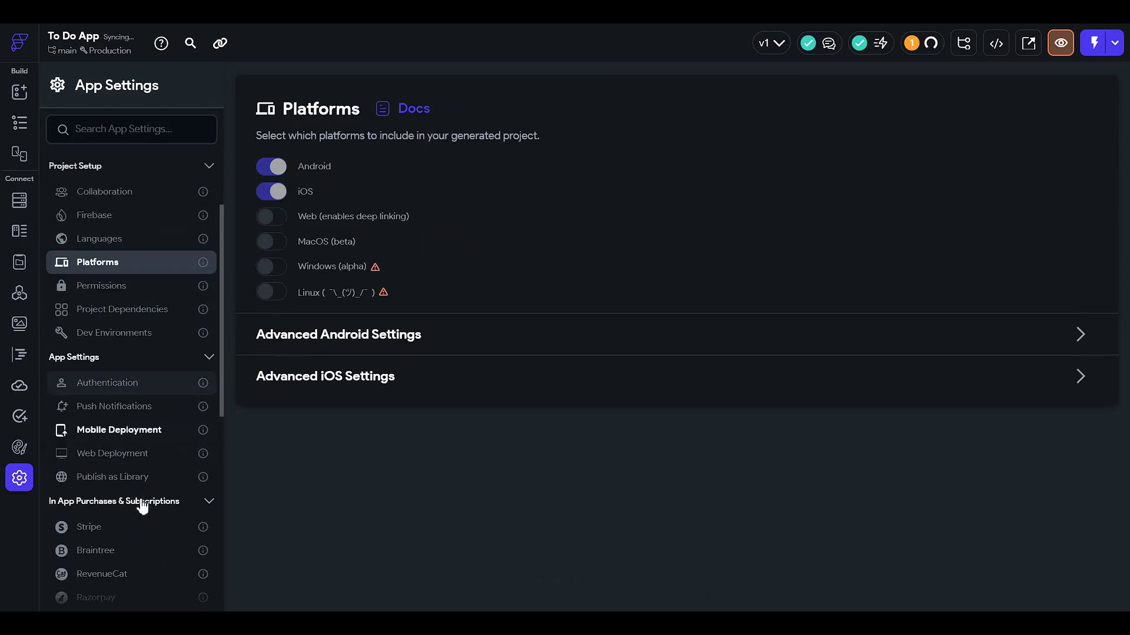
{"action": "left_click", "coordinate": [154, 391]}
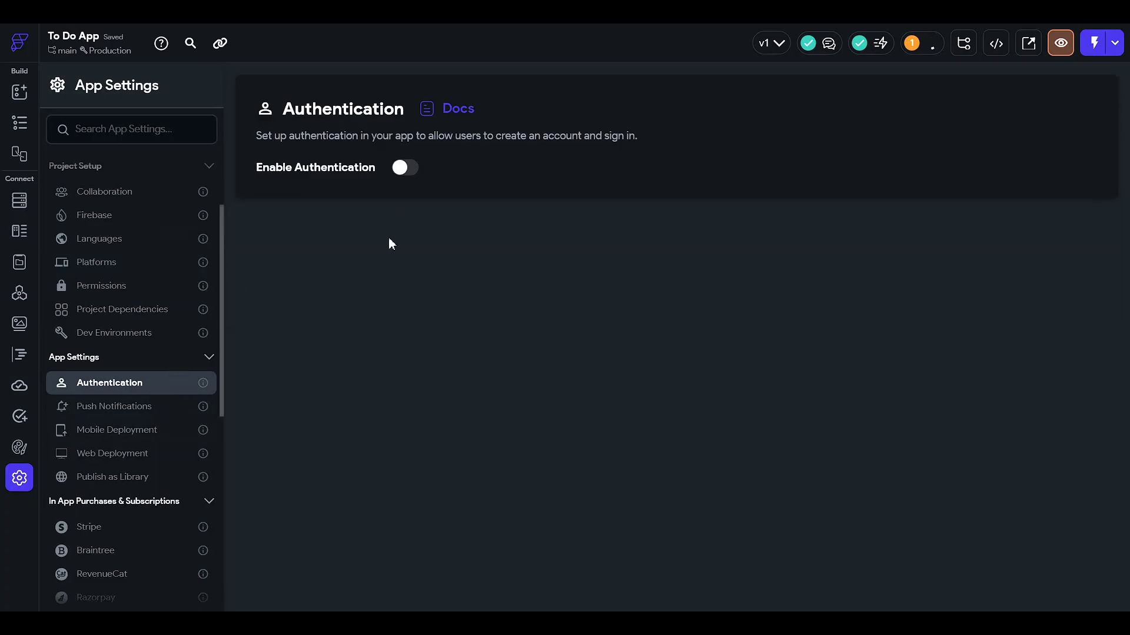
Add a Flag field of data type Boolean to the Firestore user collection
{"action": "left_click", "coordinate": [20, 132]}
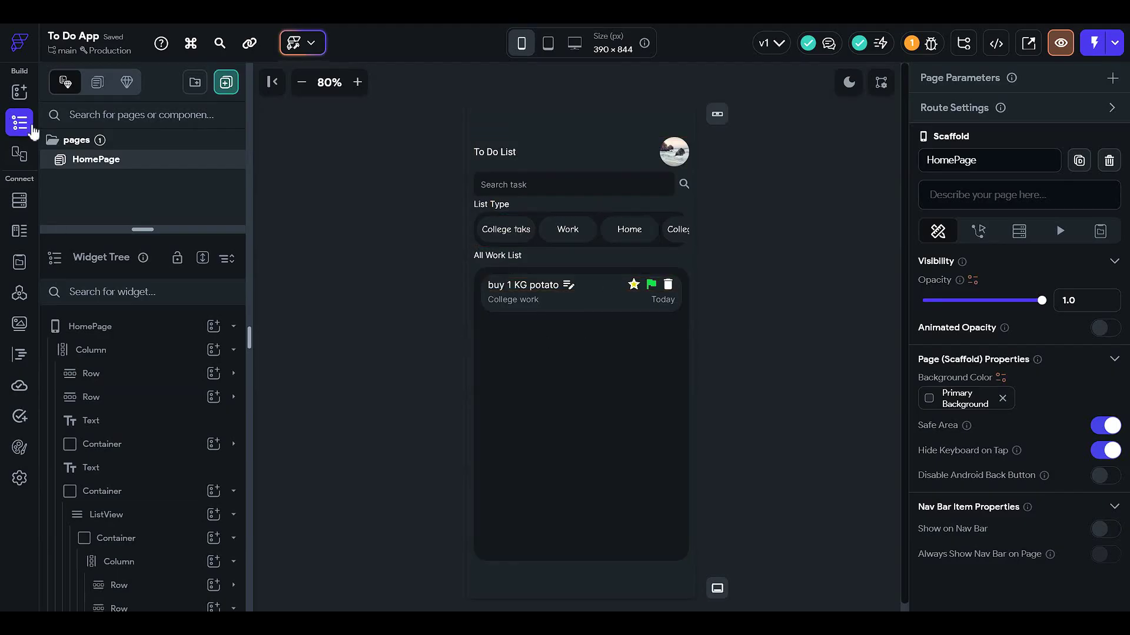
{"action": "left_click", "coordinate": [19, 200]}
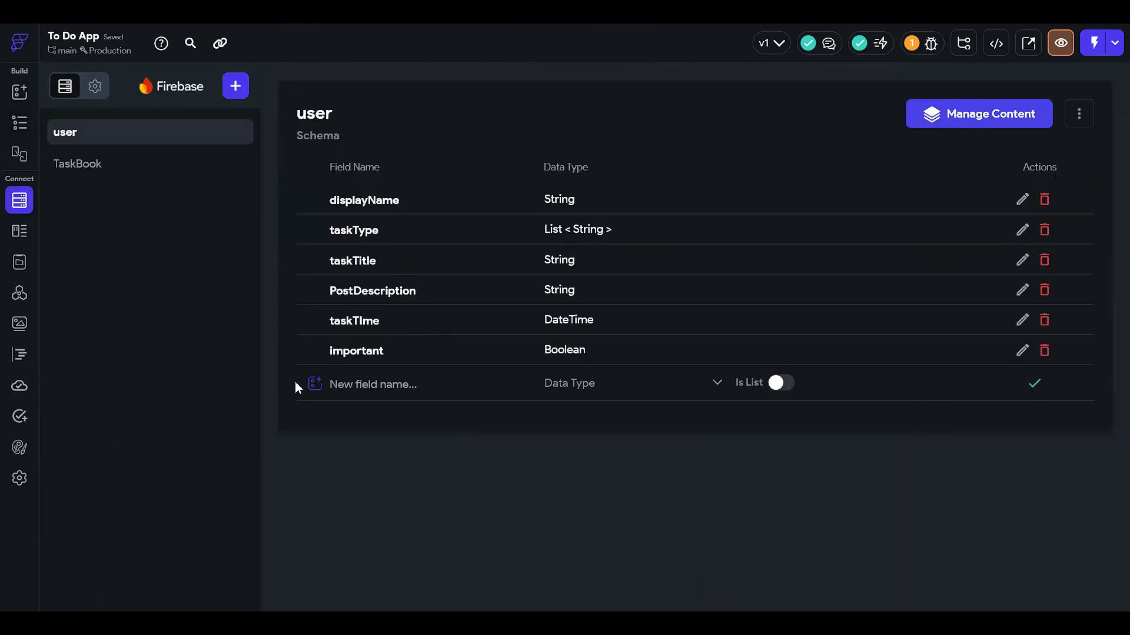
{"action": "left_click", "coordinate": [415, 385]}
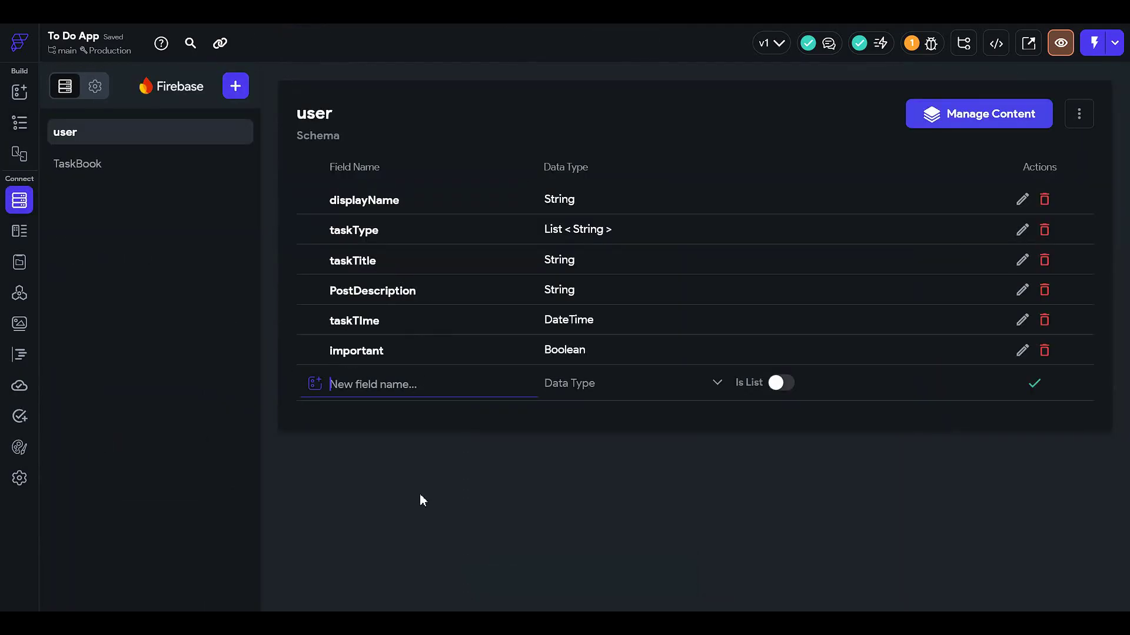
{"action": "type", "text": "Flag"}
{"action": "left_click", "coordinate": [668, 397]}
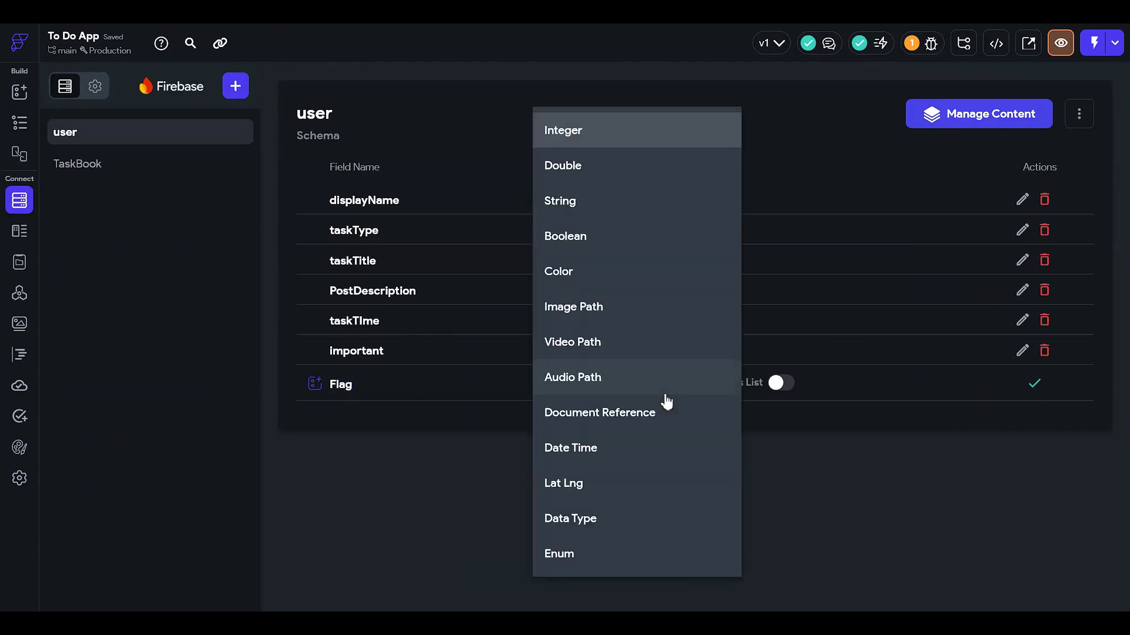
{"action": "left_click", "coordinate": [616, 241]}
{"action": "left_click", "coordinate": [1035, 384]}
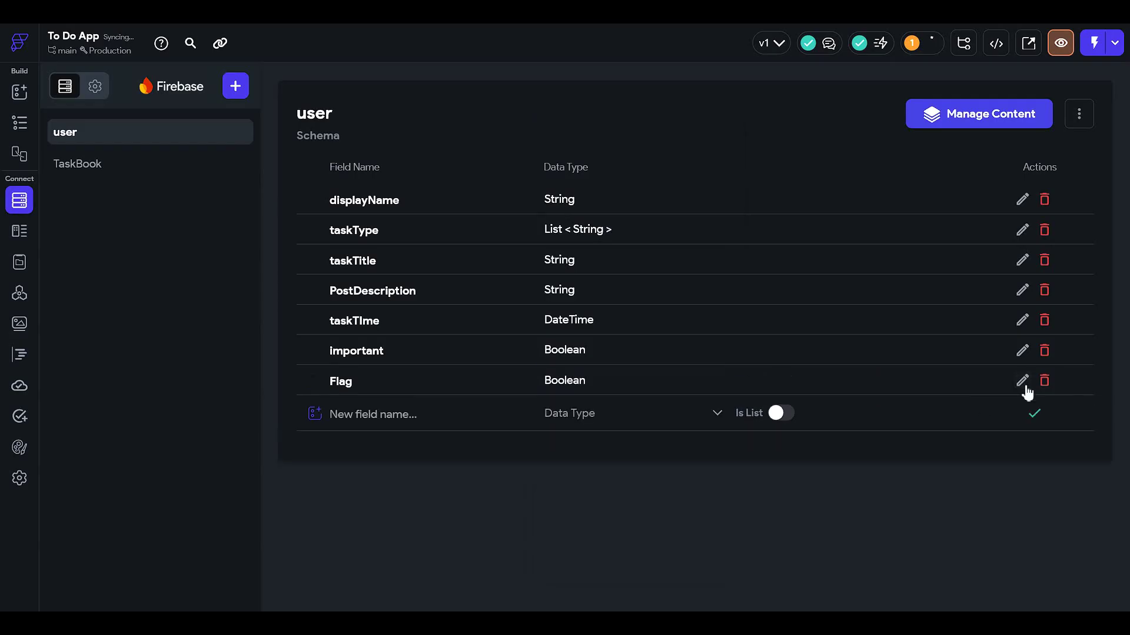
{"action": "left_click", "coordinate": [20, 121]}
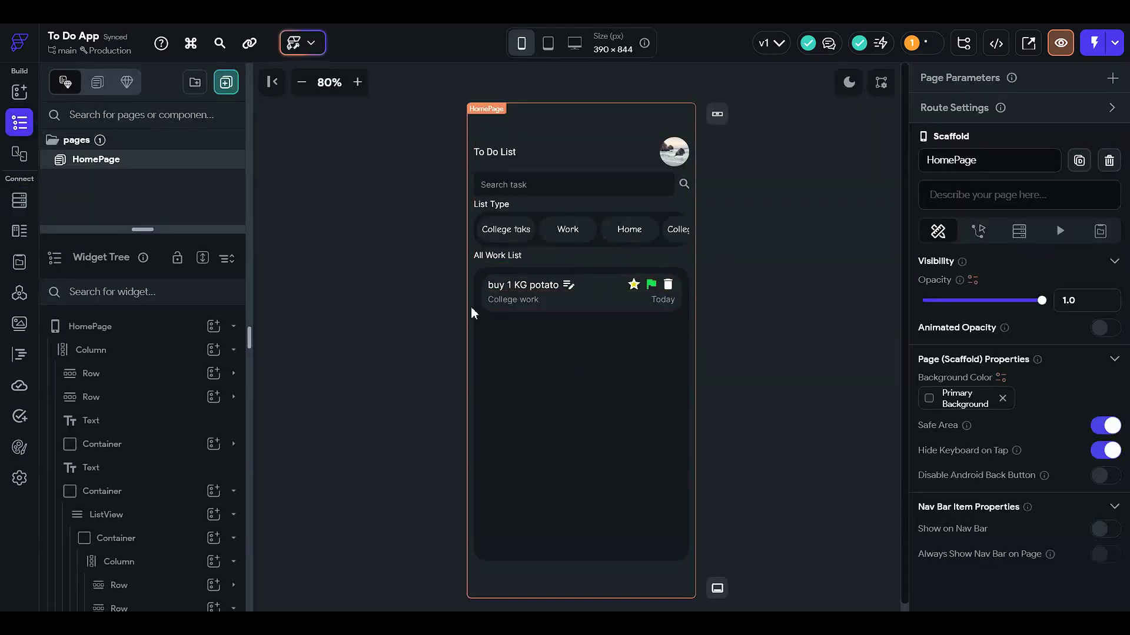
{"action": "left_click", "coordinate": [20, 200]}
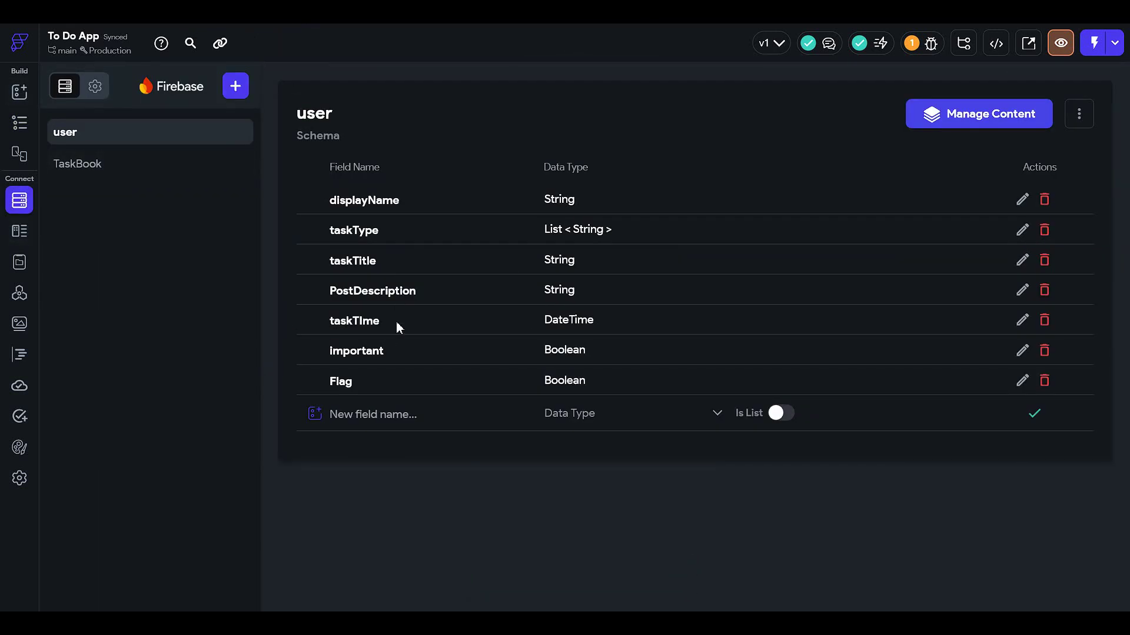
{"action": "left_click", "coordinate": [1045, 320]}
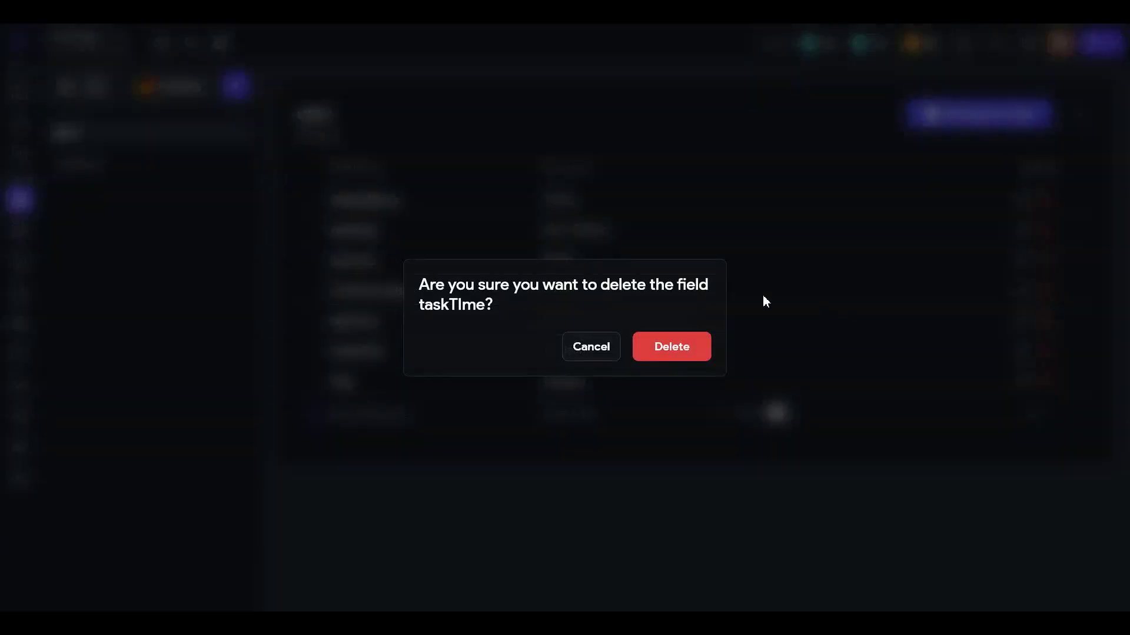
{"action": "key", "text": "Escape"}
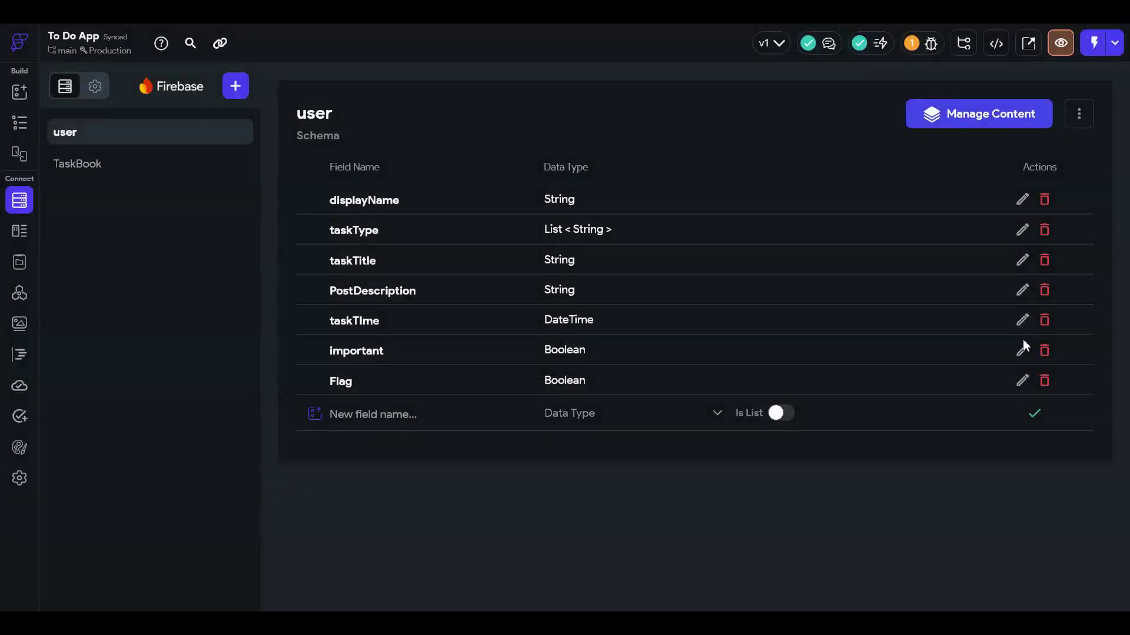
Try to rename the taskTIme field of the user collection
{"action": "left_click", "coordinate": [1022, 321]}
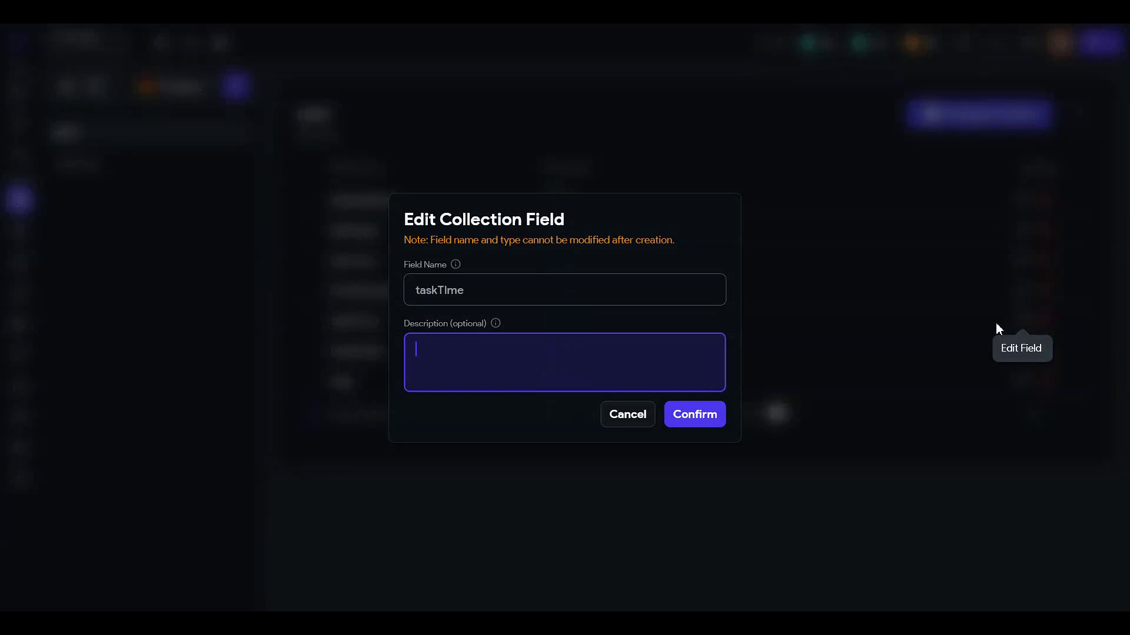
{"action": "left_click", "coordinate": [504, 288]}
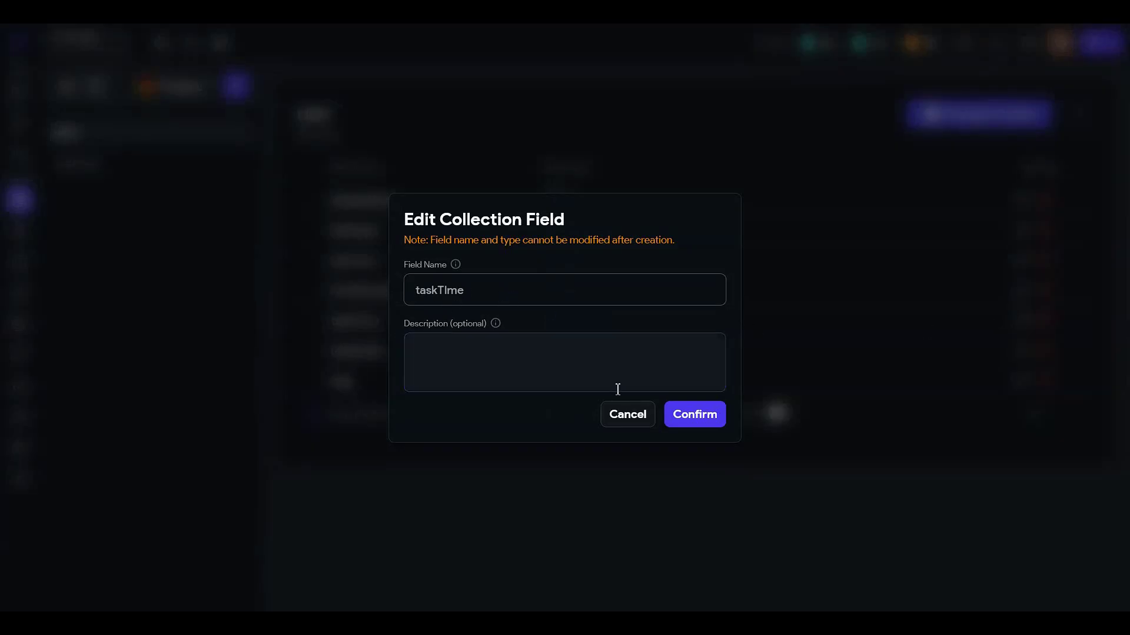
{"action": "left_click", "coordinate": [637, 422]}
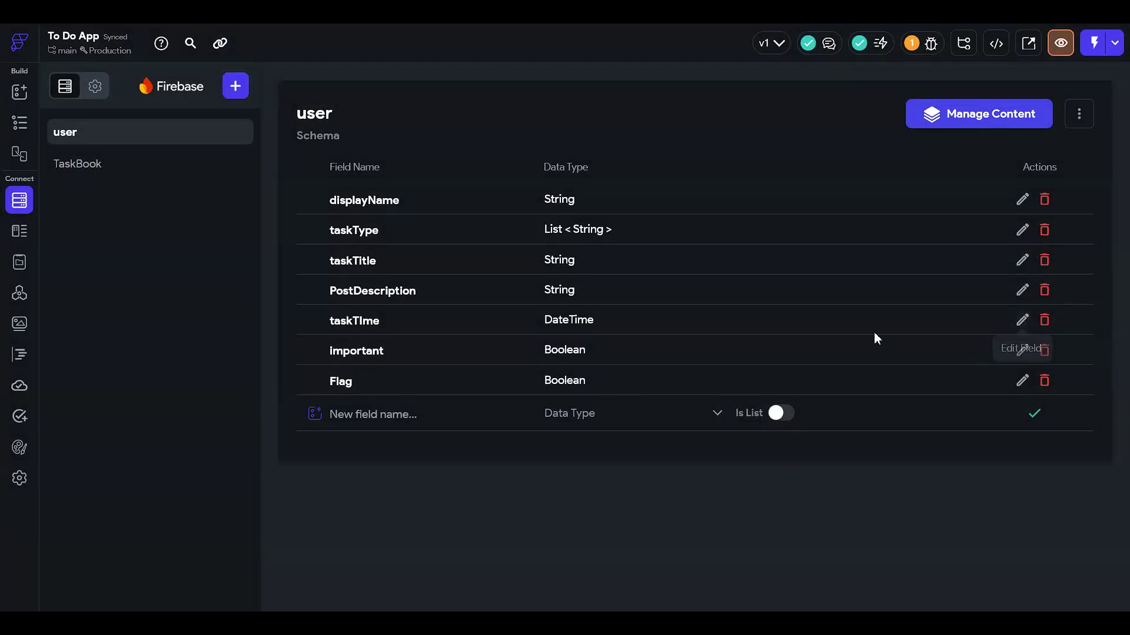
Replace the misspelled taskTIme field of the user collection with a new taskTime field of data type Date Time
{"action": "left_click", "coordinate": [1044, 322]}
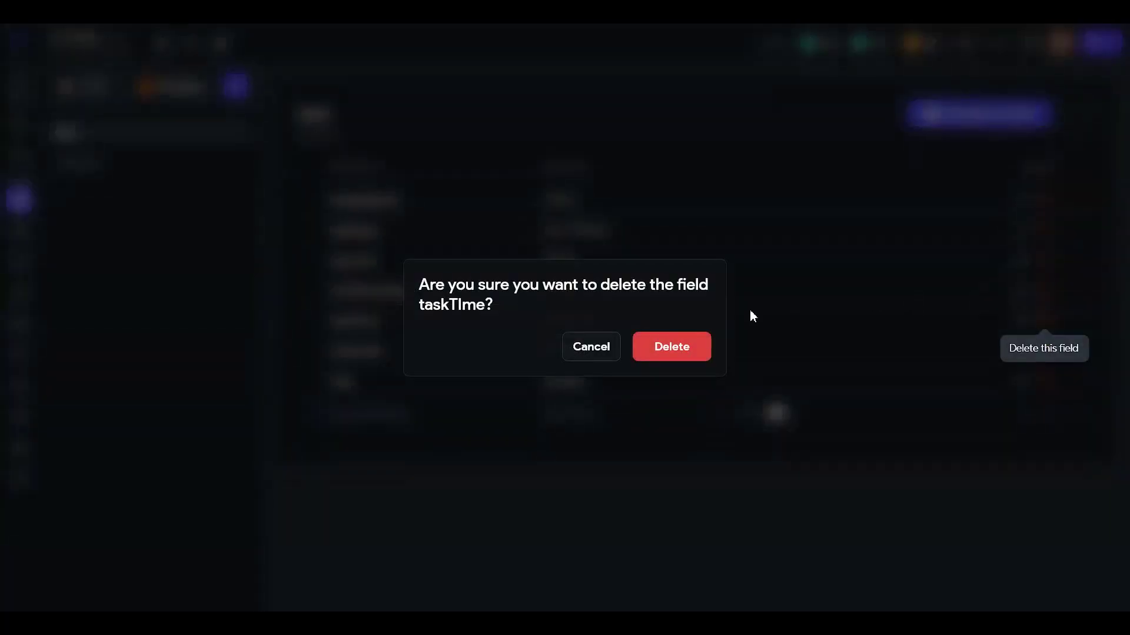
{"action": "left_click", "coordinate": [663, 345]}
{"action": "left_click", "coordinate": [456, 395]}
{"action": "type", "text": "ta"}
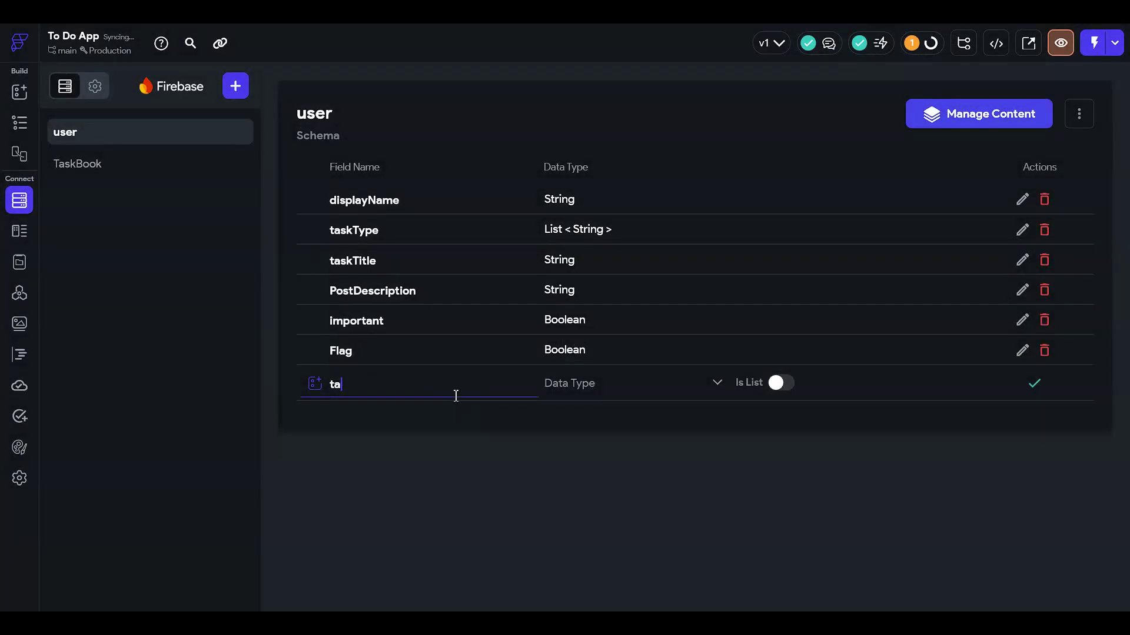
{"action": "type", "text": "skTime"}
{"action": "left_click", "coordinate": [610, 392]}
{"action": "left_click", "coordinate": [609, 207]}
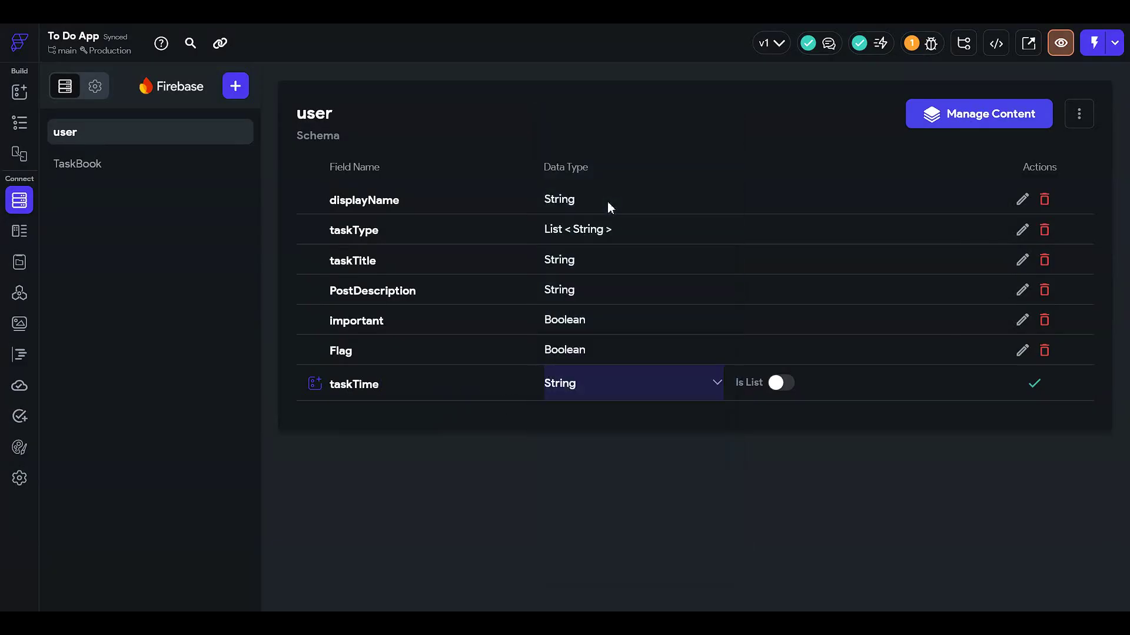
{"action": "left_click", "coordinate": [563, 388]}
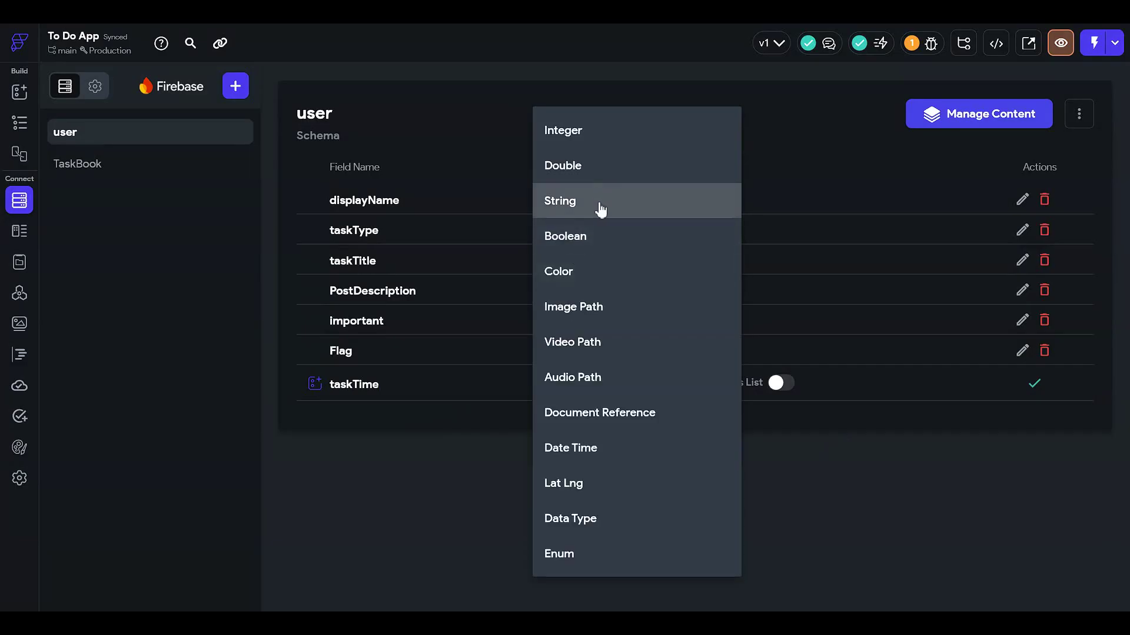
{"action": "left_click", "coordinate": [614, 449]}
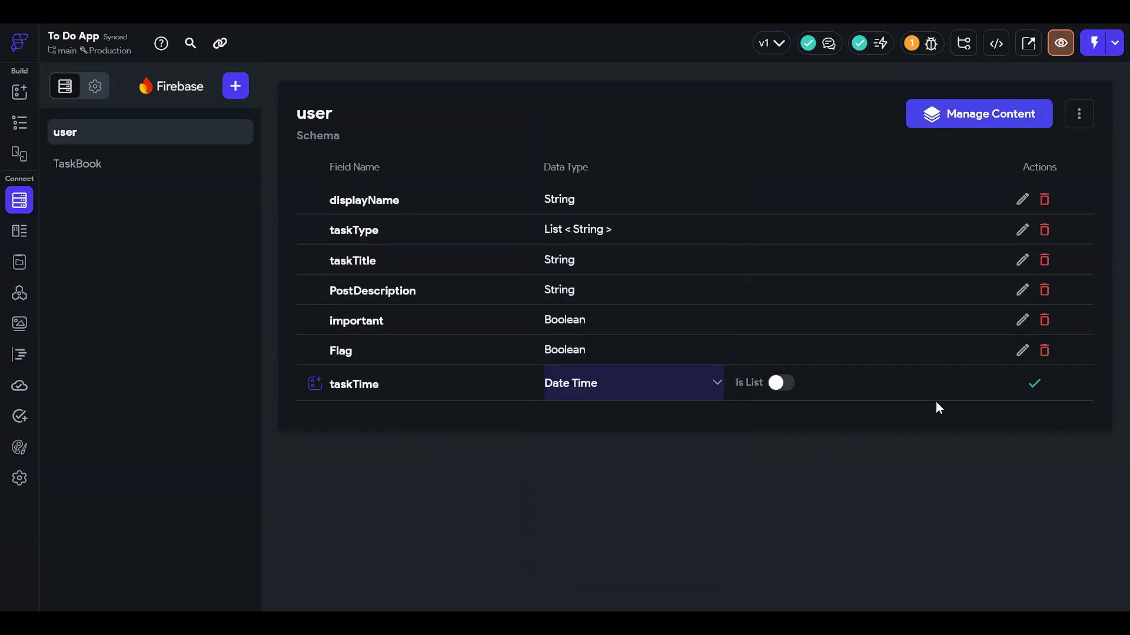
{"action": "left_click", "coordinate": [1034, 386]}
Delete the Flag, important, PostDescription, taskTitle and taskTime fields from the Firestore user collection
{"action": "left_click", "coordinate": [21, 126]}
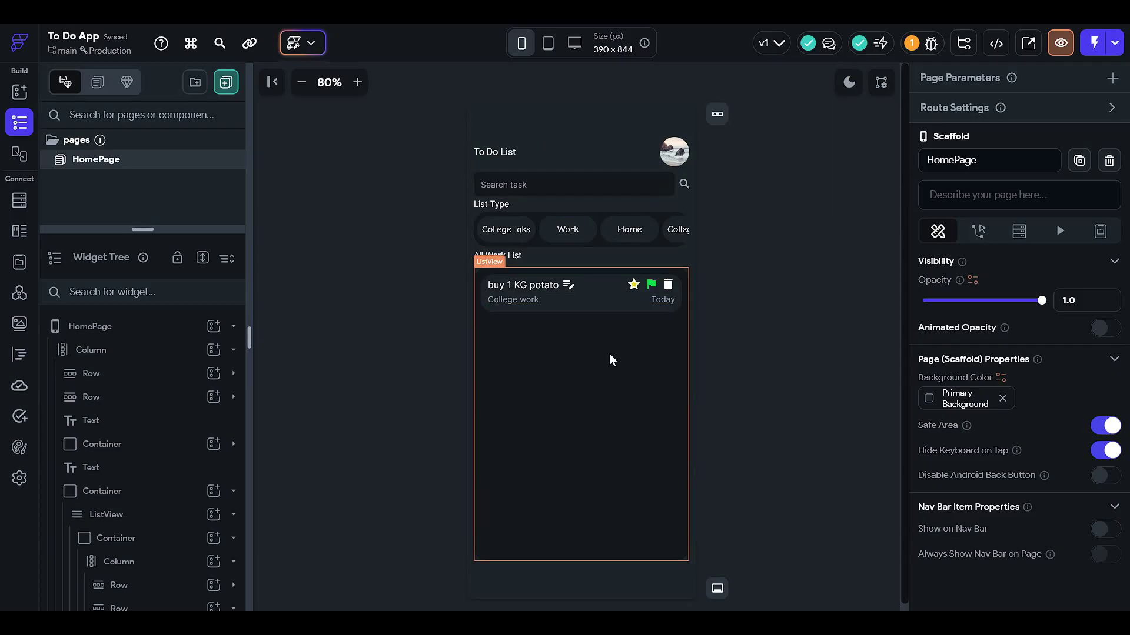
{"action": "left_click", "coordinate": [19, 201]}
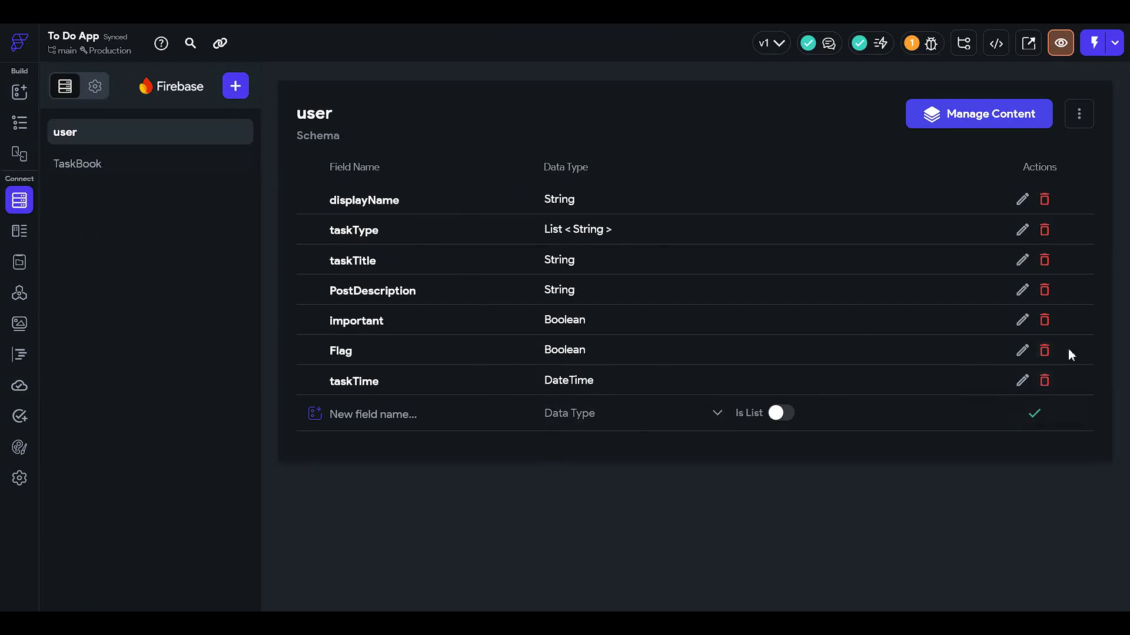
{"action": "left_click", "coordinate": [1045, 351]}
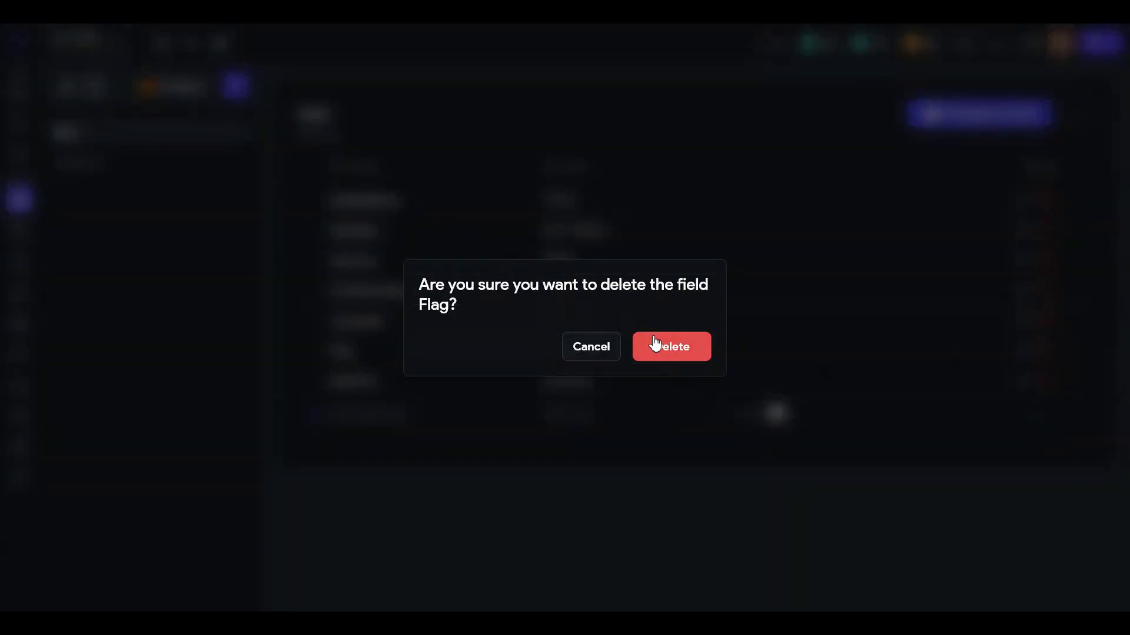
{"action": "left_click", "coordinate": [655, 344]}
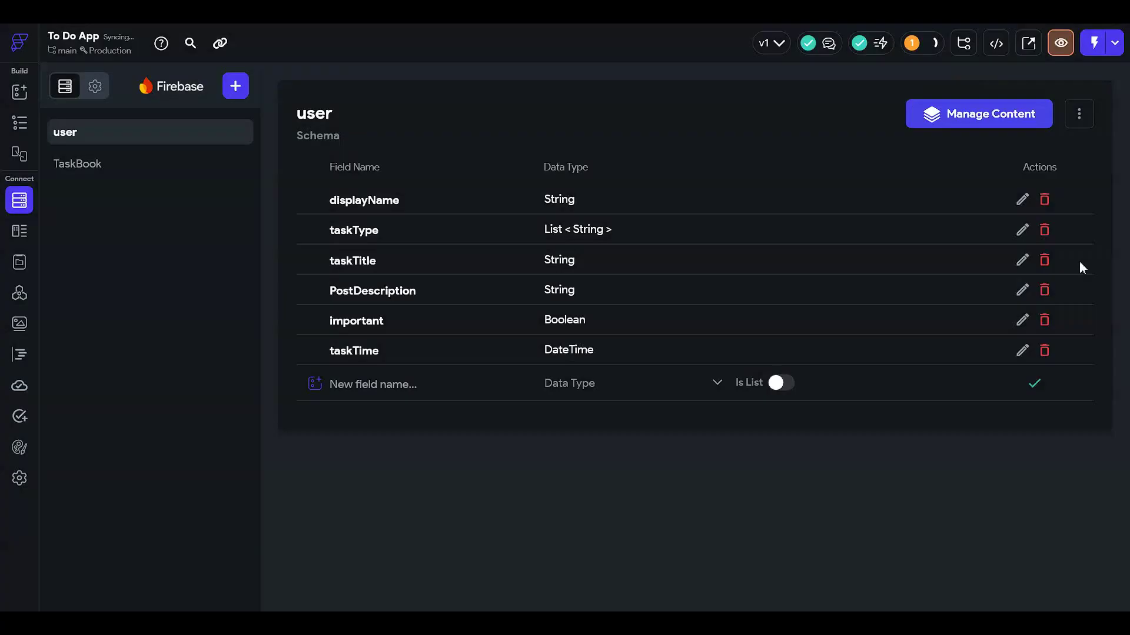
{"action": "left_click", "coordinate": [1053, 327]}
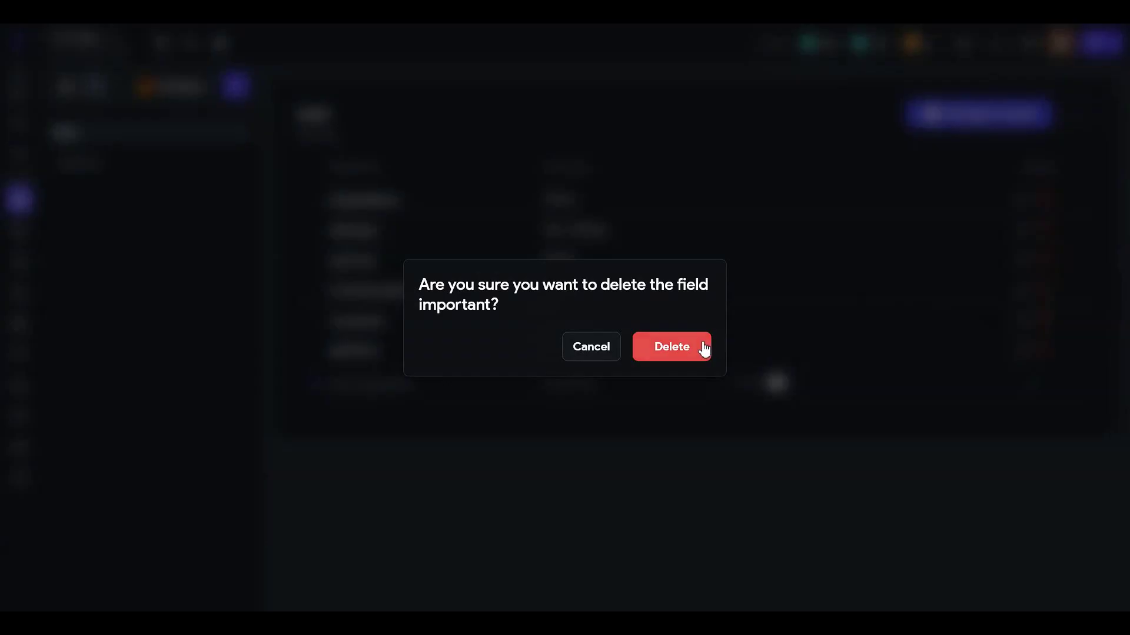
{"action": "left_click", "coordinate": [703, 348]}
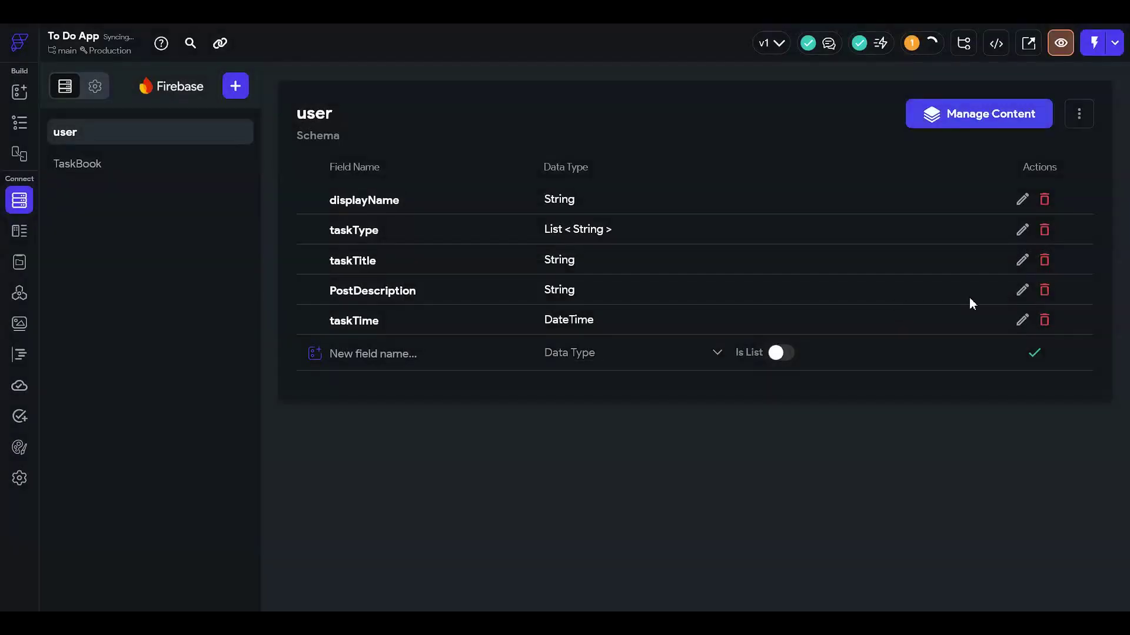
{"action": "left_click", "coordinate": [1039, 290]}
{"action": "left_click", "coordinate": [703, 345]}
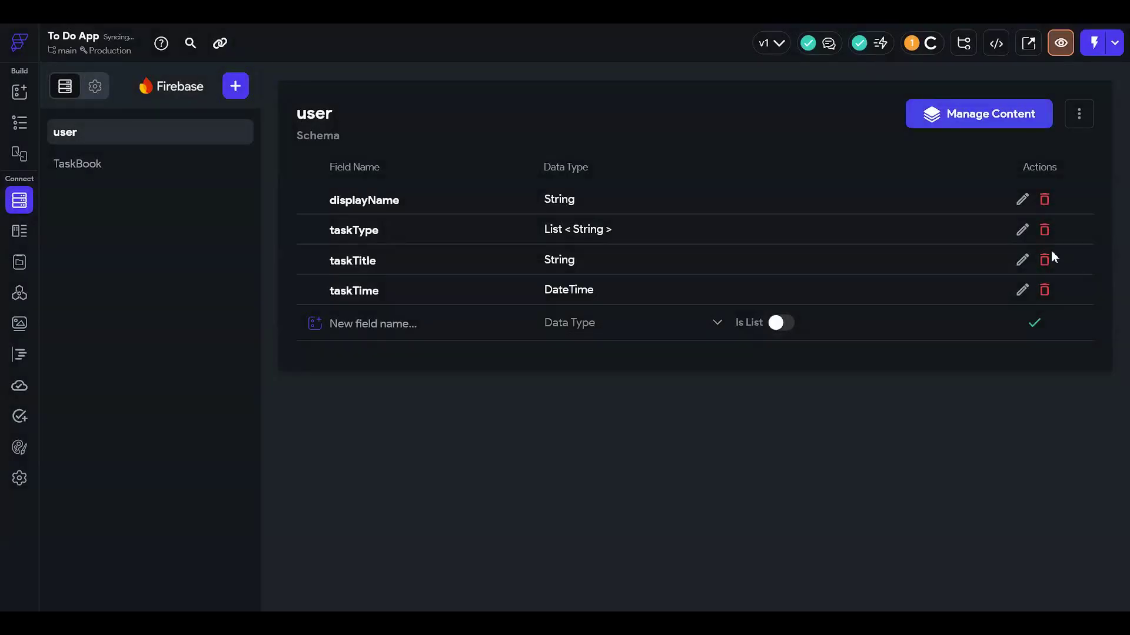
{"action": "left_click", "coordinate": [1044, 259]}
{"action": "left_click", "coordinate": [672, 347]}
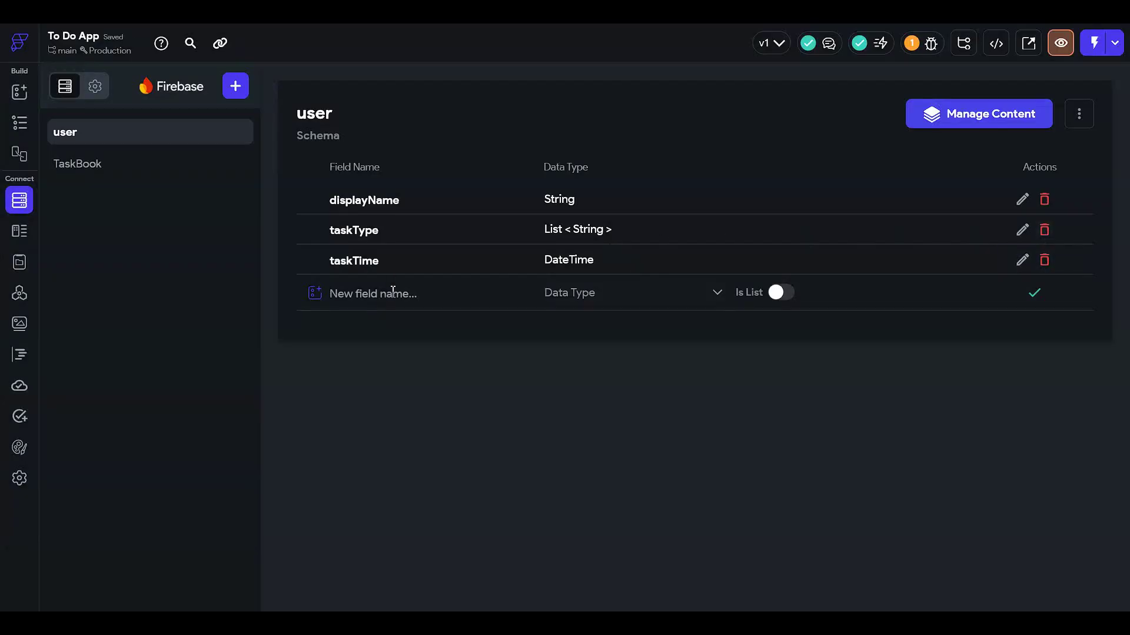
{"action": "left_click", "coordinate": [1044, 259]}
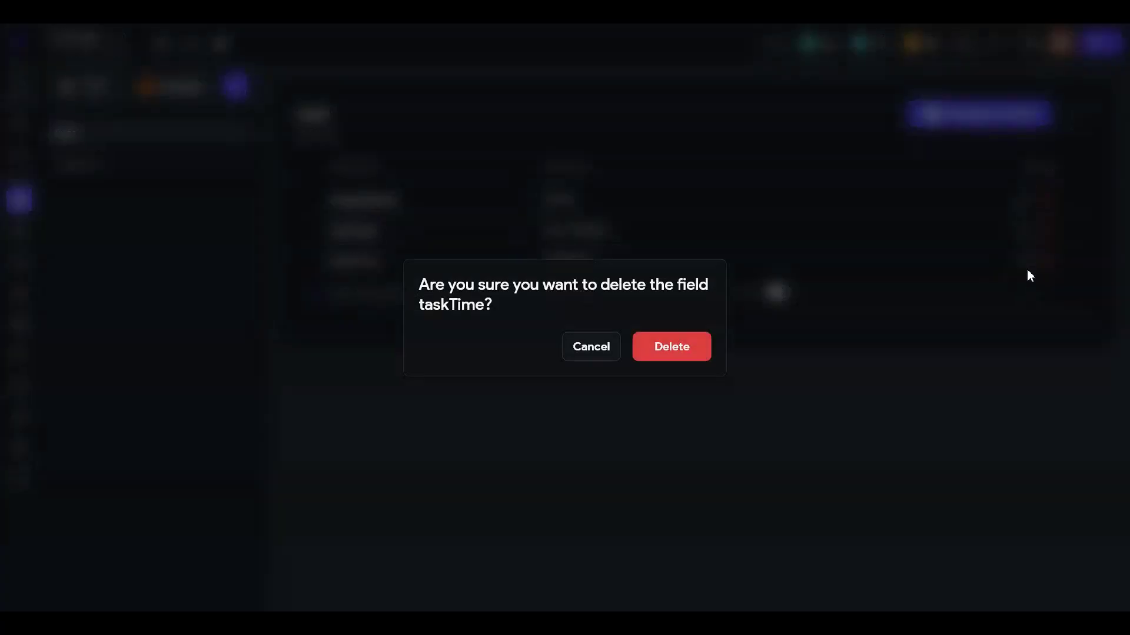
{"action": "left_click", "coordinate": [687, 346]}
Add a joinedDate field of data type Date Time to the user collection and return to the HomePage design
{"action": "left_click", "coordinate": [432, 275]}
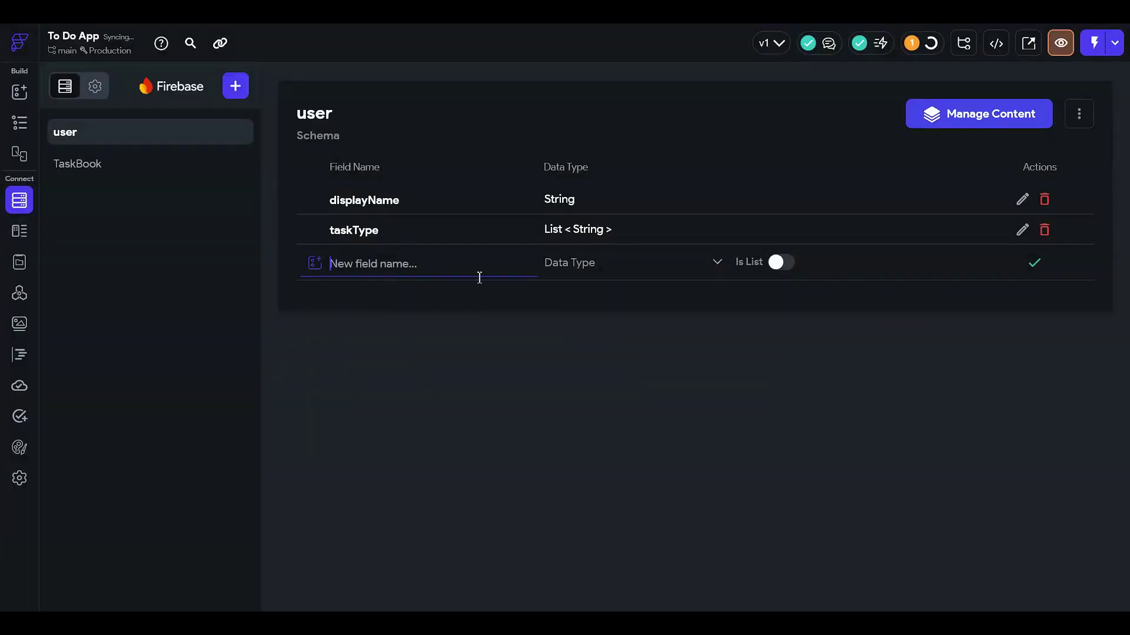
{"action": "type", "text": "joinedDate"}
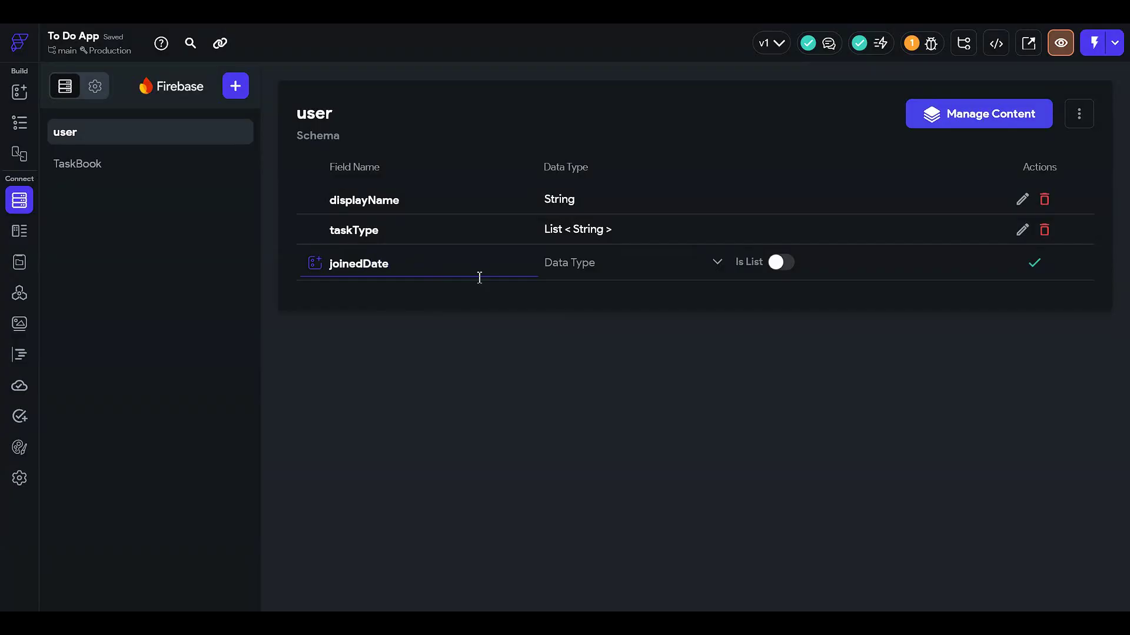
{"action": "left_click", "coordinate": [592, 269]}
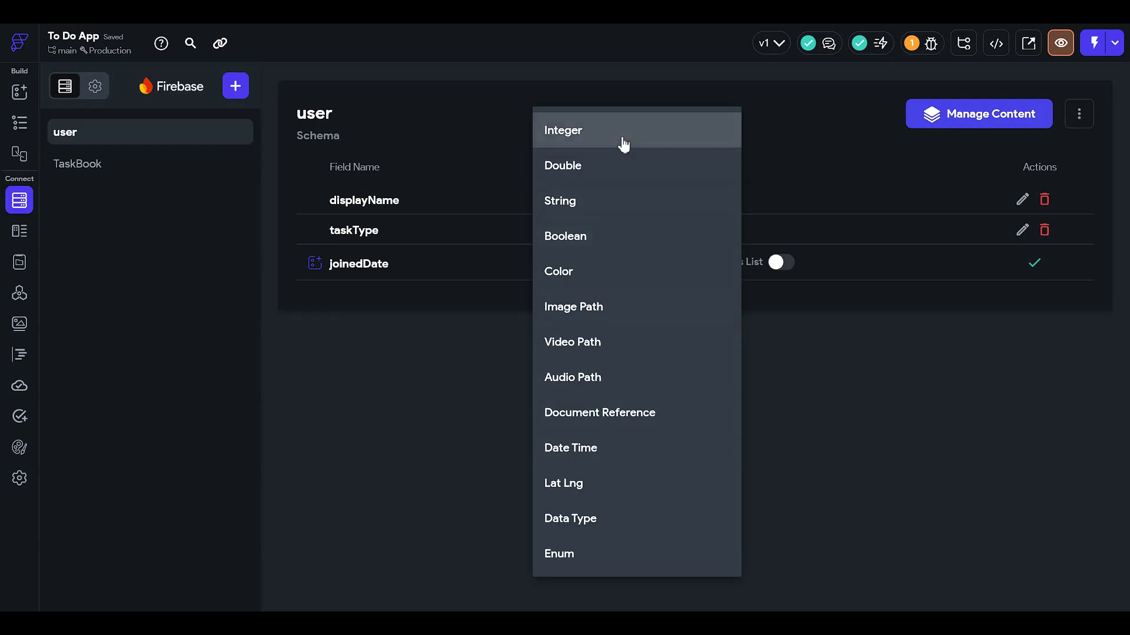
{"action": "left_click", "coordinate": [623, 452]}
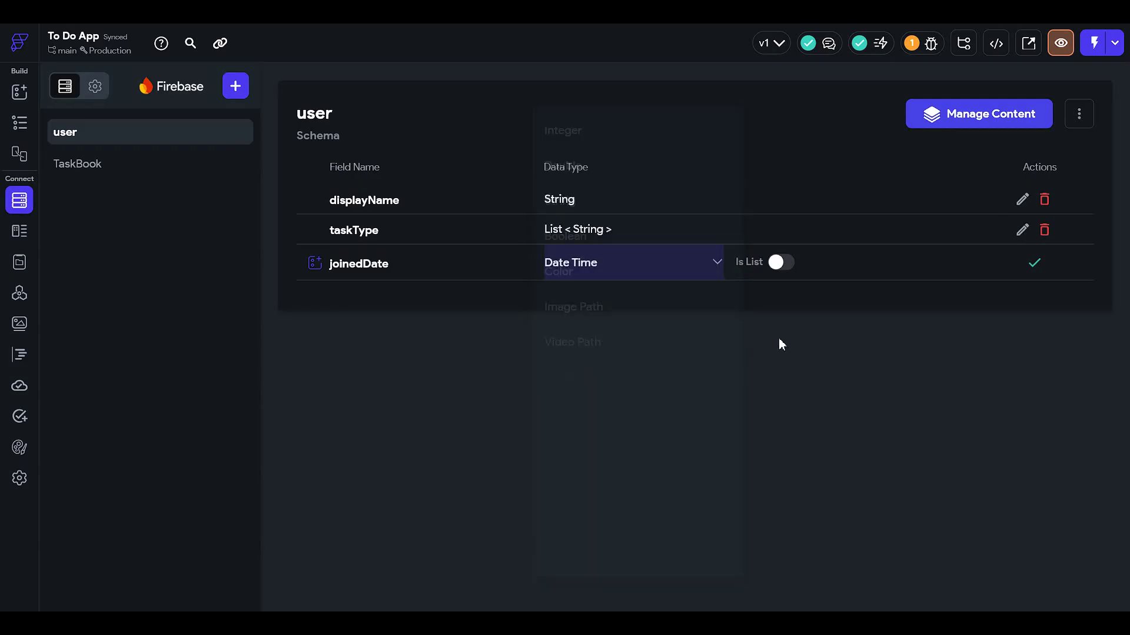
{"action": "left_click", "coordinate": [1053, 276]}
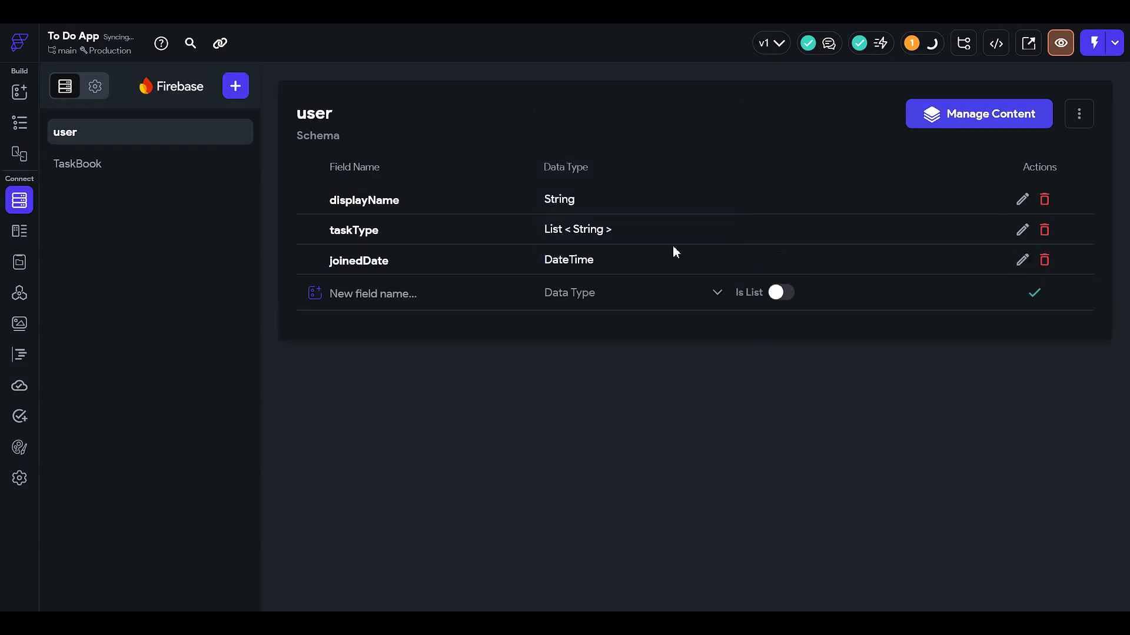
{"action": "left_click", "coordinate": [19, 130]}
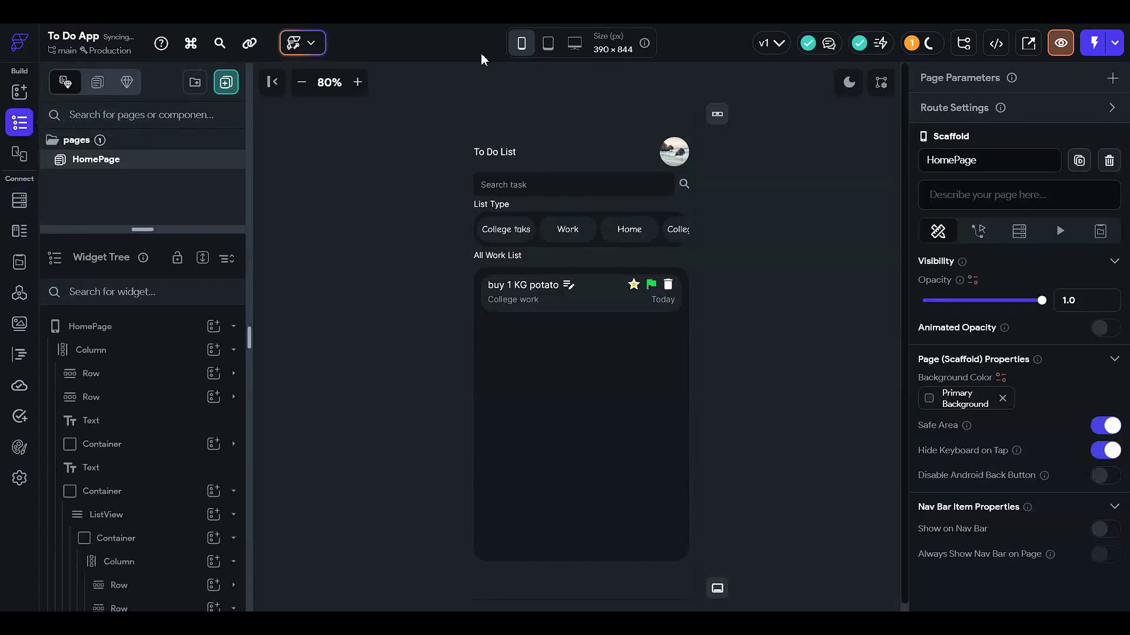
{"action": "left_click", "coordinate": [345, 247]}
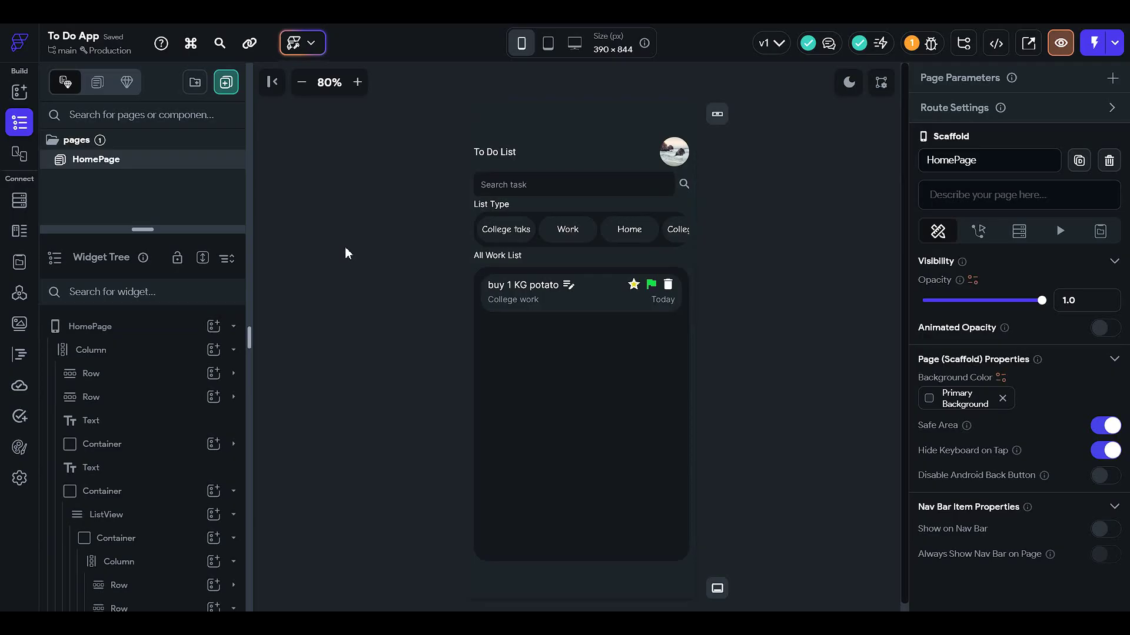